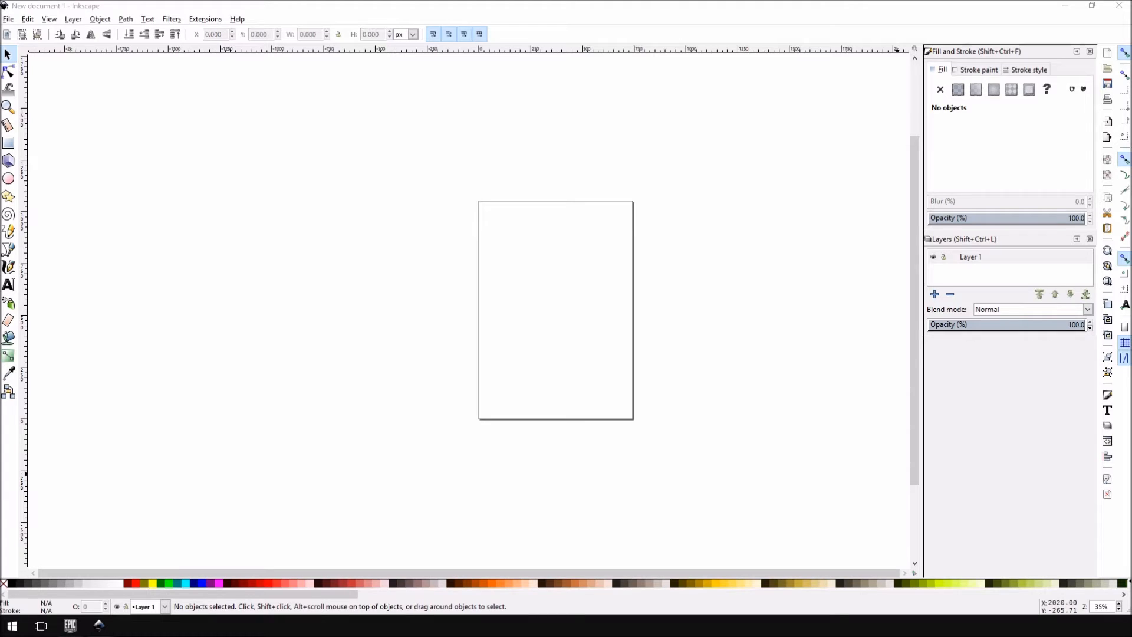
# Open the program's About information to check the installed version, and close it
pyautogui.click(237, 19)
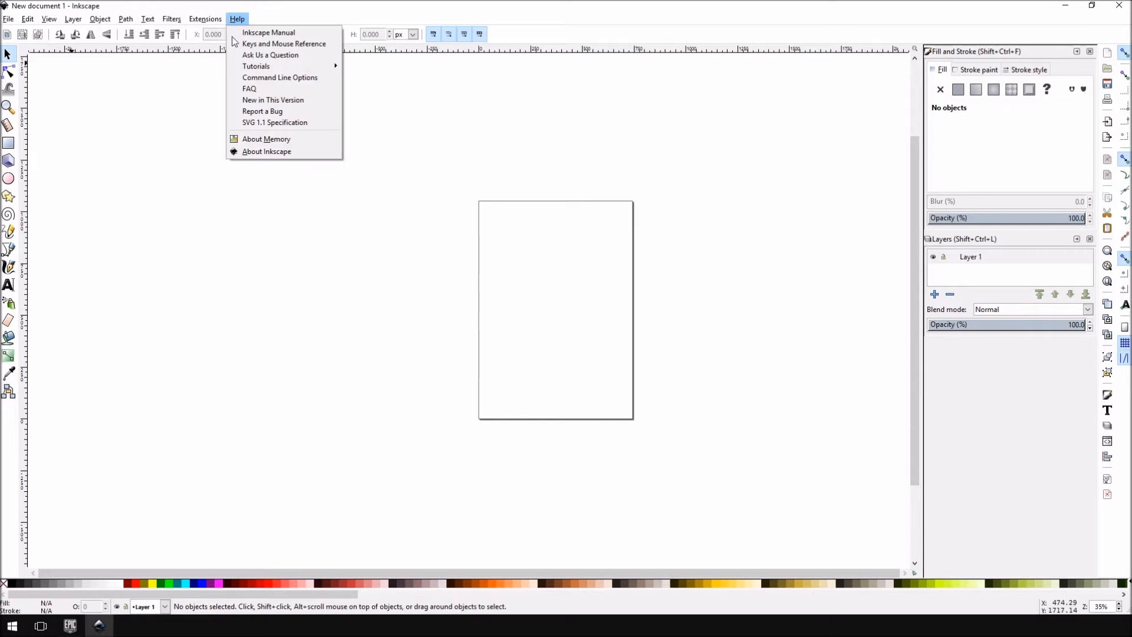
pyautogui.click(260, 155)
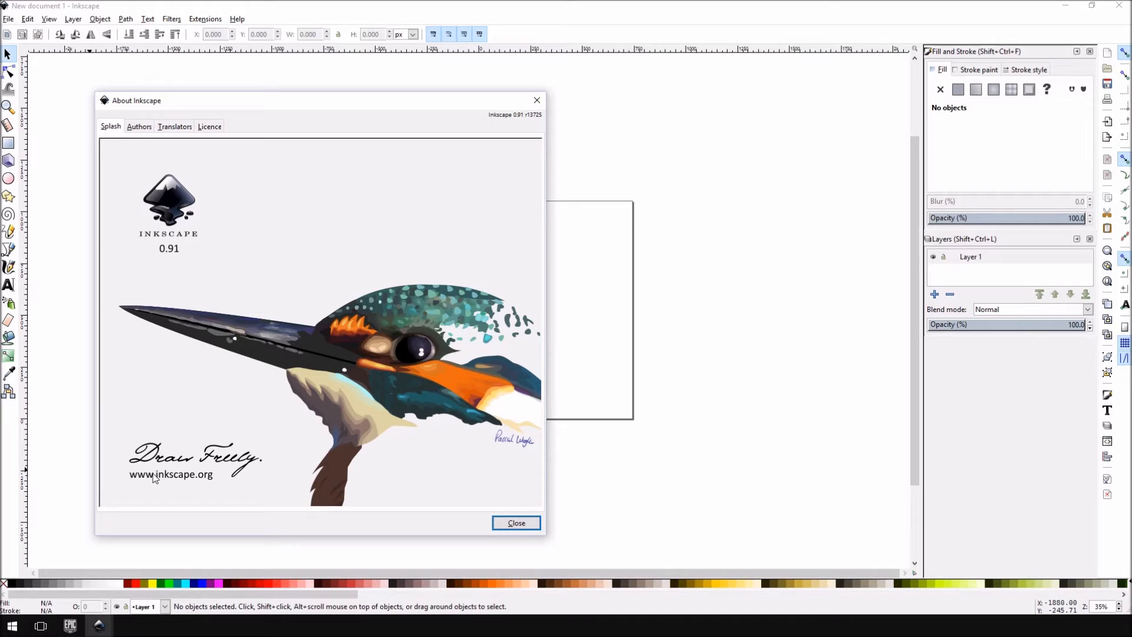
pyautogui.click(514, 524)
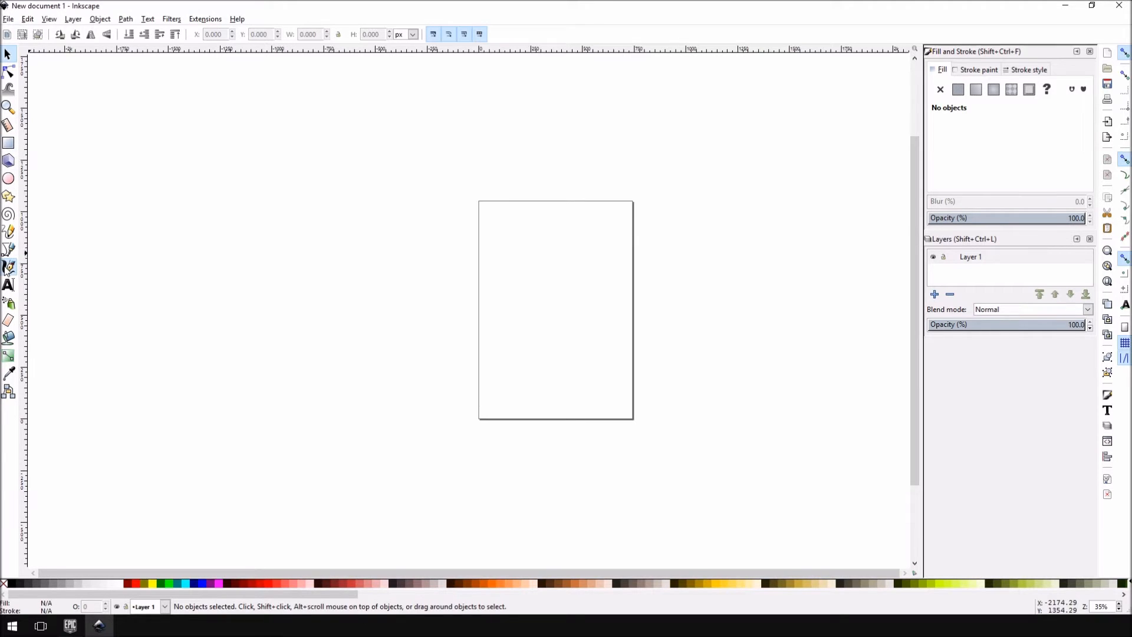
# Draw a short, nearly vertical calligraphic stroke near the top of the page and inspect its end up close
pyautogui.click(9, 267)
pyautogui.moveTo(521, 217); pyautogui.dragTo(531, 278)
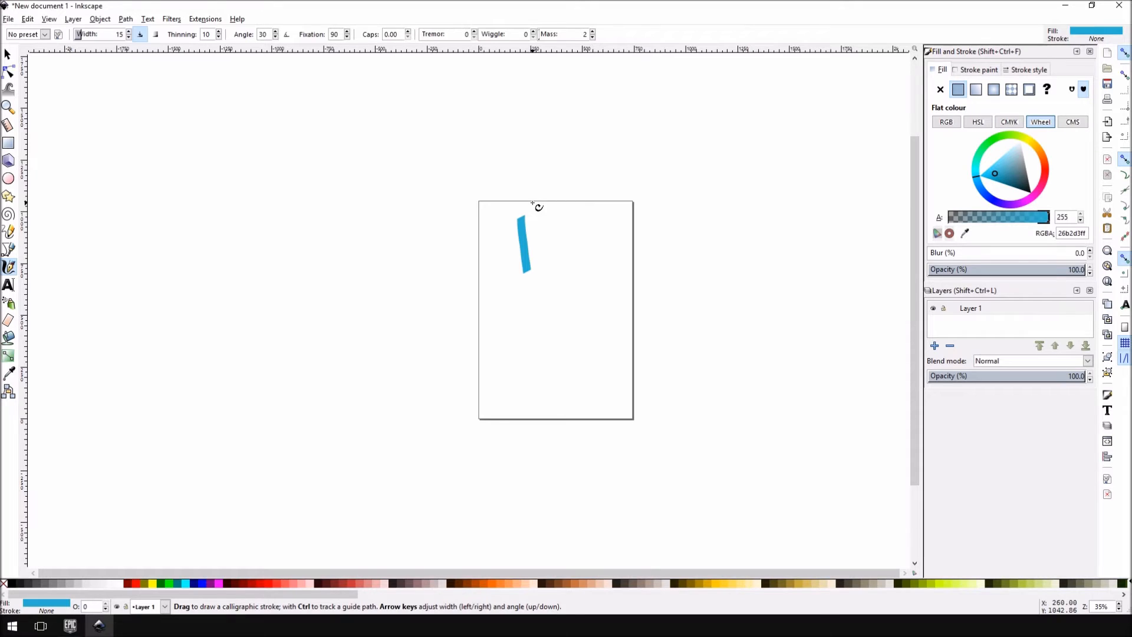
pyautogui.scroll(10, 535, 205)
pyautogui.moveTo(353, 387); pyautogui.dragTo(627, 130)
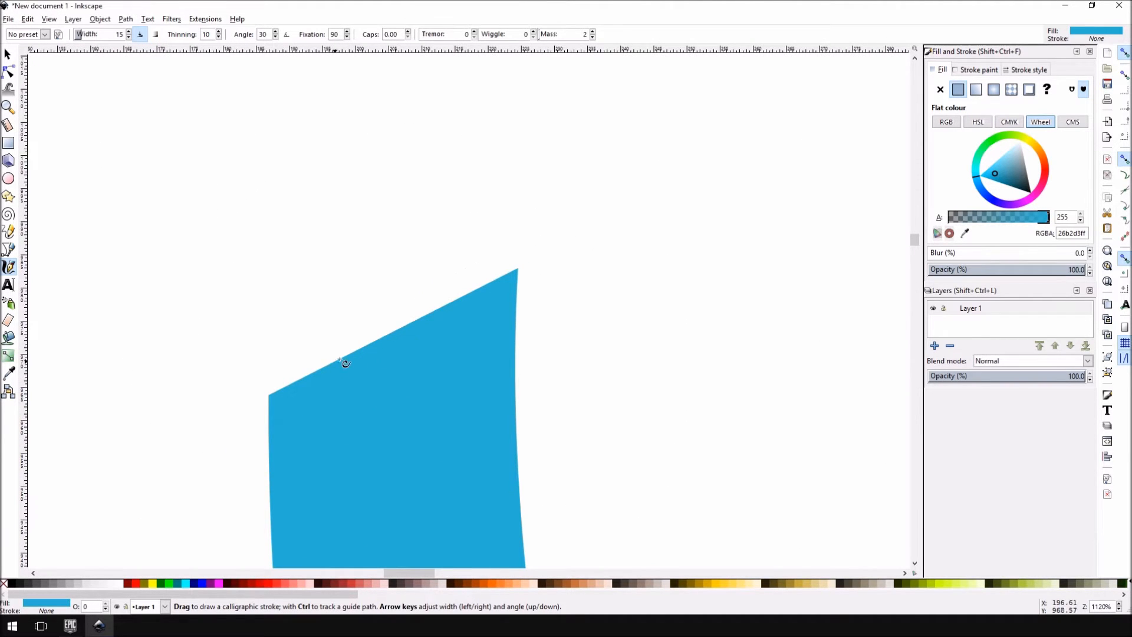
pyautogui.scroll(-6, 443, 294)
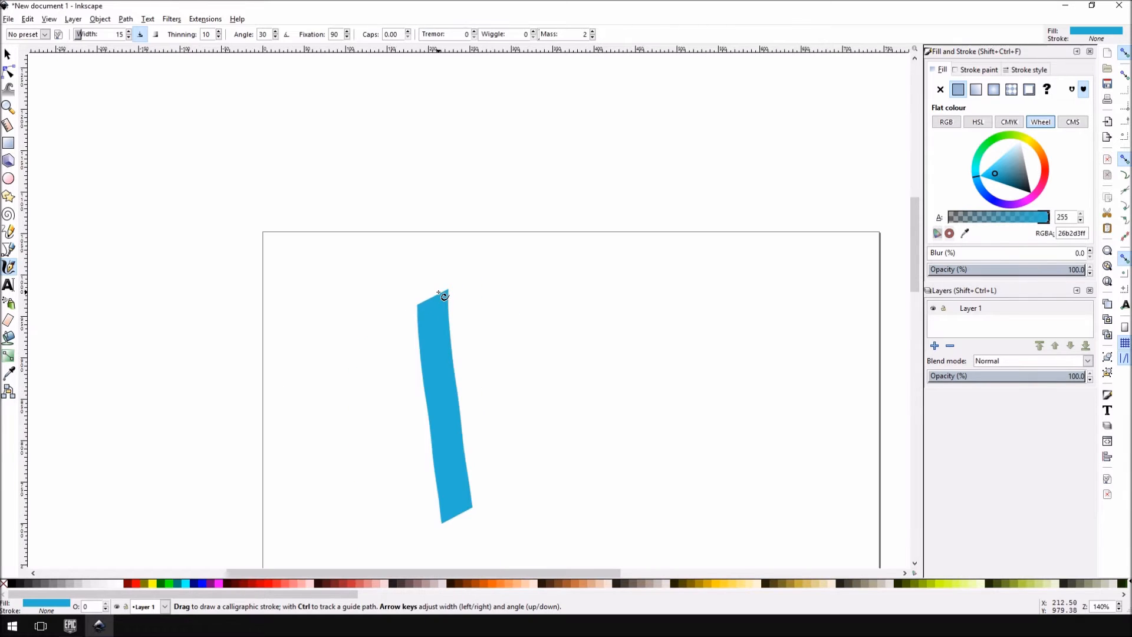
pyautogui.scroll(-4, 443, 295)
# Draw an S-shaped calligraphic stroke beside the straight one and squash it to about 173 × 164 px
pyautogui.moveTo(515, 209)
pyautogui.mouseDown()
pyautogui.moveTo(484, 237)
pyautogui.moveTo(516, 284)
pyautogui.moveTo(493, 311)
pyautogui.mouseUp()
pyautogui.click(8, 55)
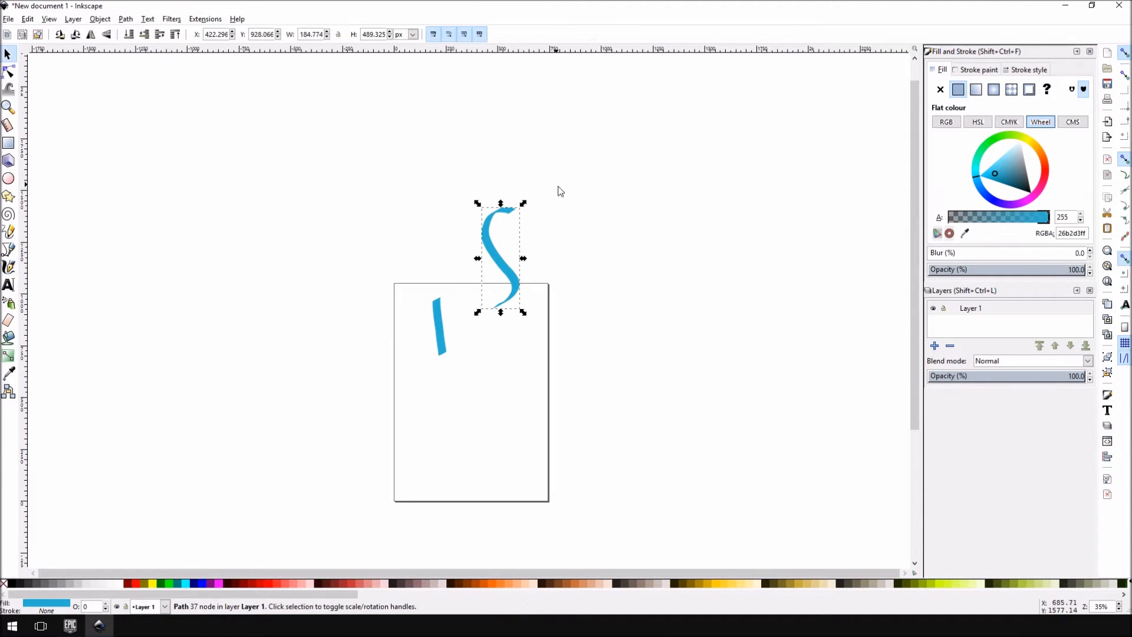
pyautogui.moveTo(522, 203)
pyautogui.mouseDown()
pyautogui.moveTo(480, 278)
pyautogui.moveTo(517, 292)
pyautogui.moveTo(555, 259)
pyautogui.moveTo(524, 272)
pyautogui.mouseUp()
pyautogui.scroll(6, 527, 272)
pyautogui.scroll(6, 489, 328)
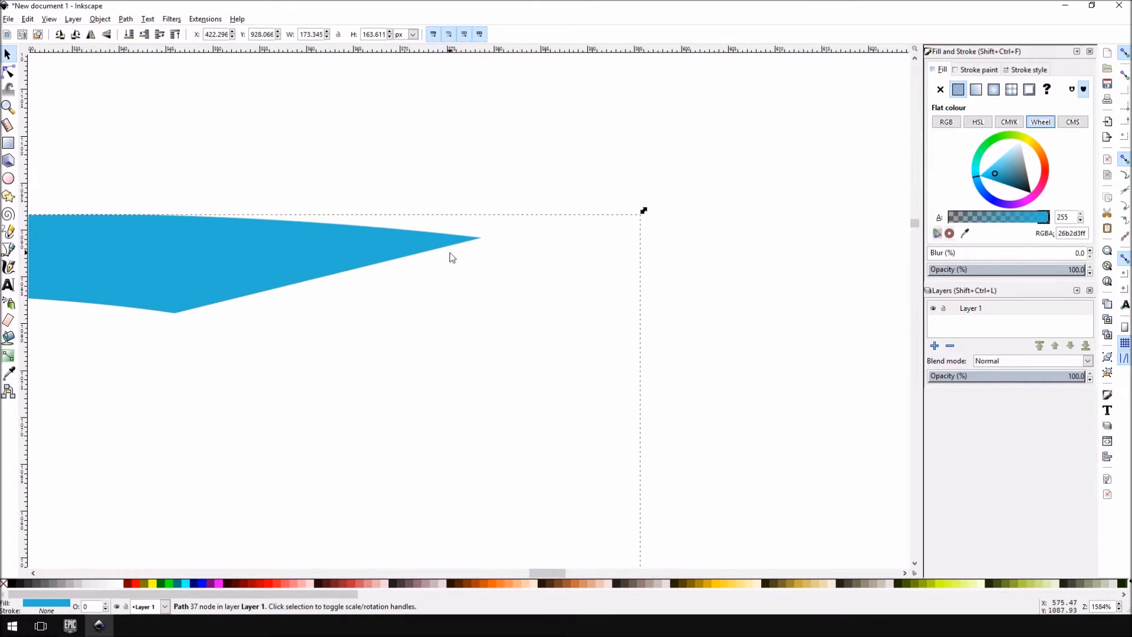
pyautogui.scroll(-9, 481, 233)
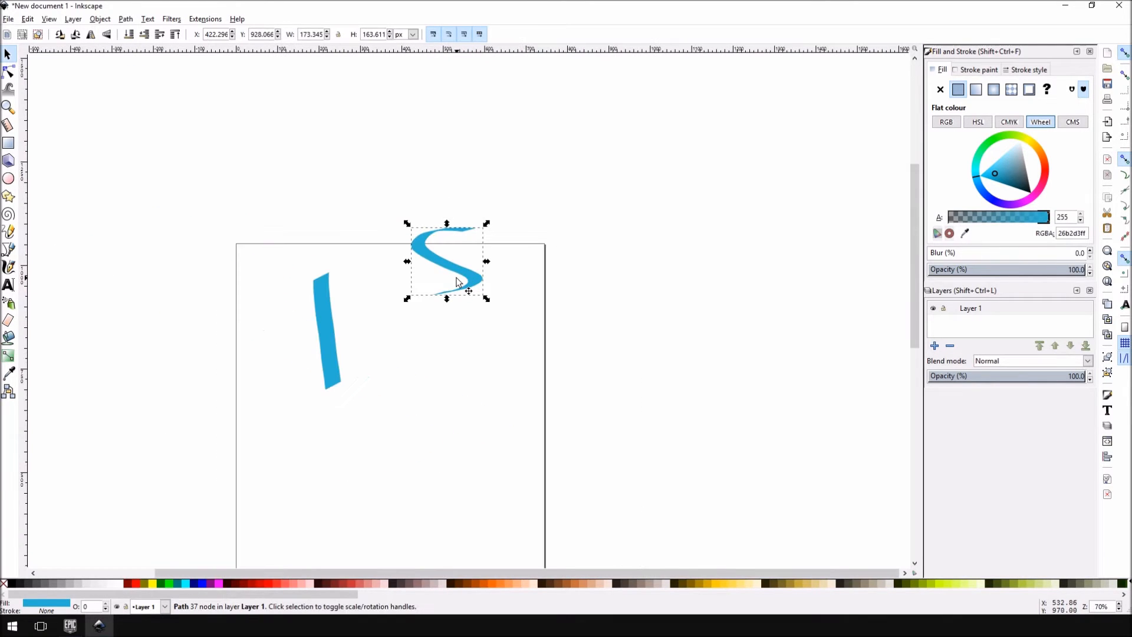
# Delete the S-shaped stroke and the straight calligraphic stroke from the canvas
pyautogui.press('Delete')
pyautogui.click(317, 321)
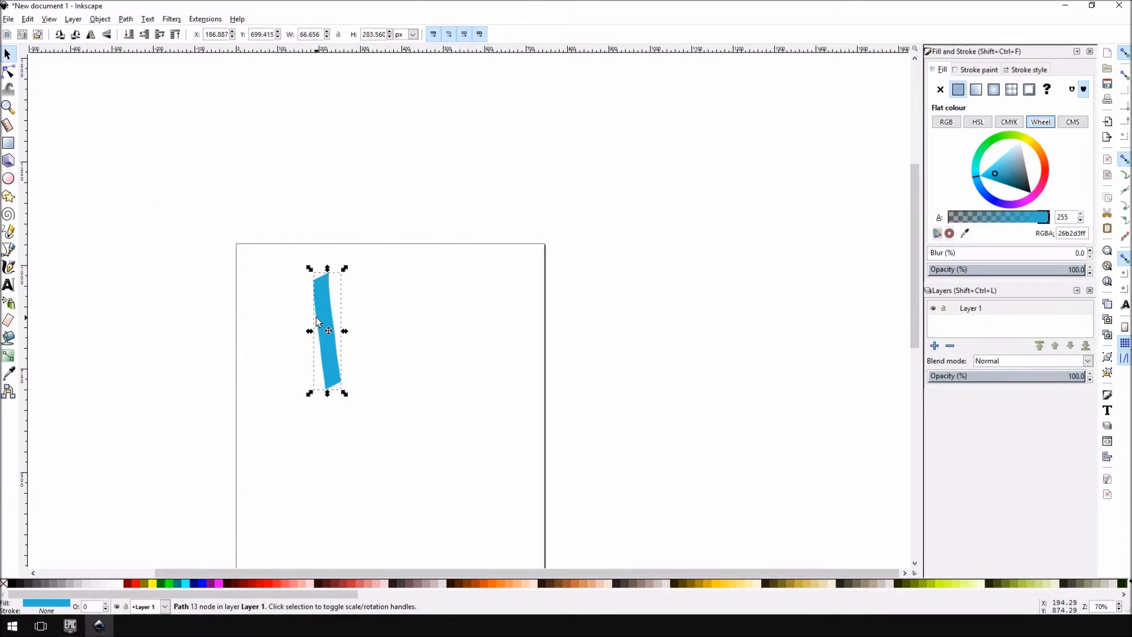
pyautogui.press('Delete')
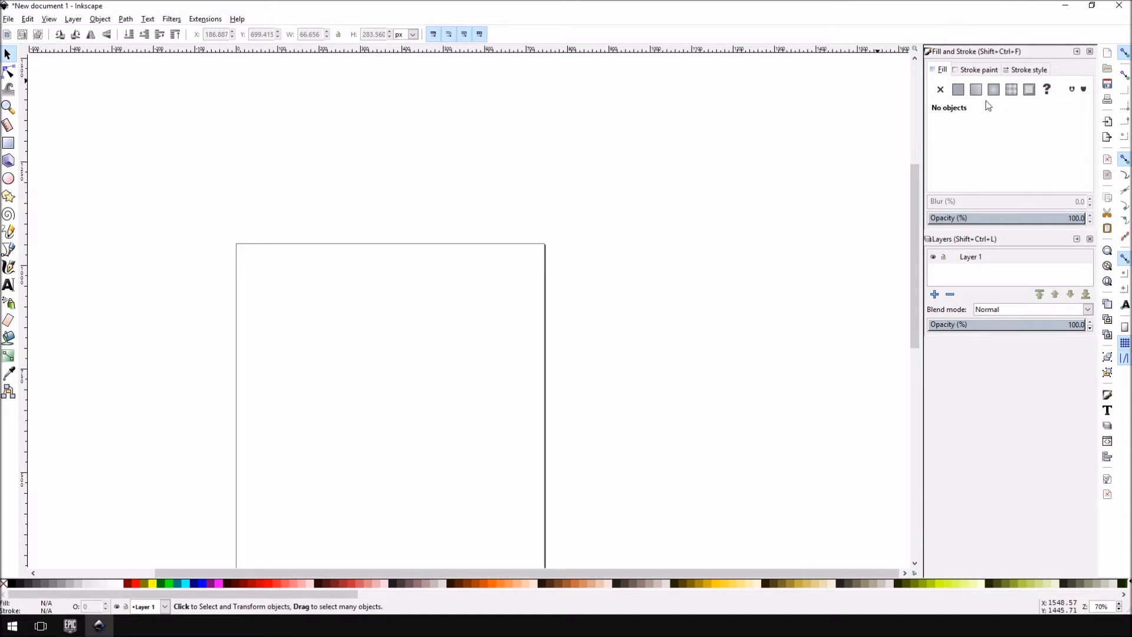
pyautogui.click(74, 20)
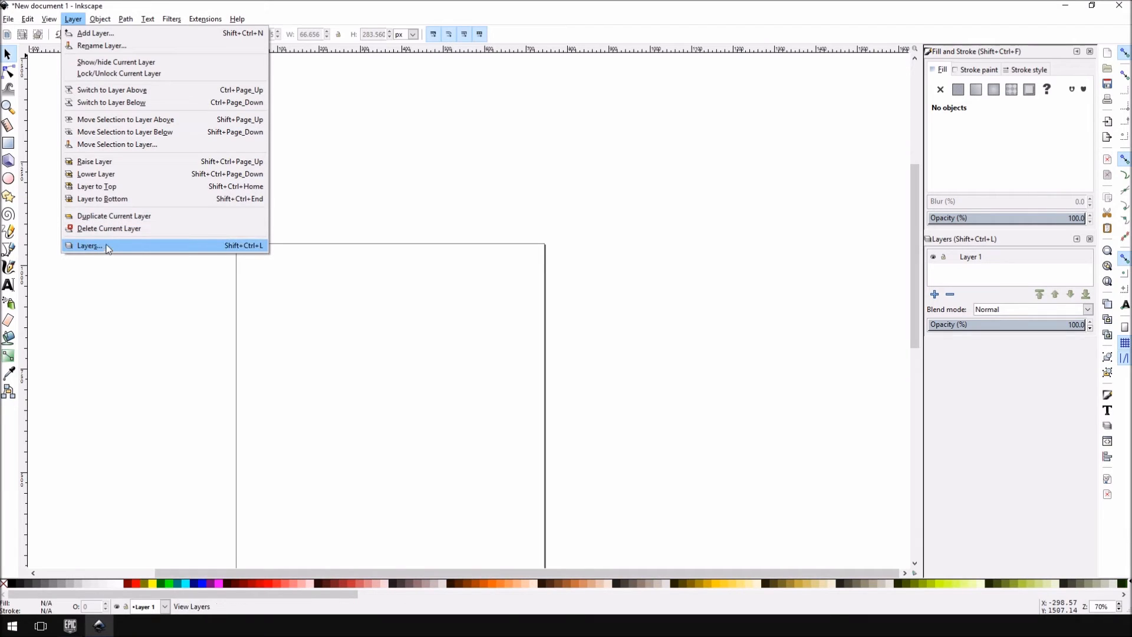
pyautogui.moveTo(99, 20)
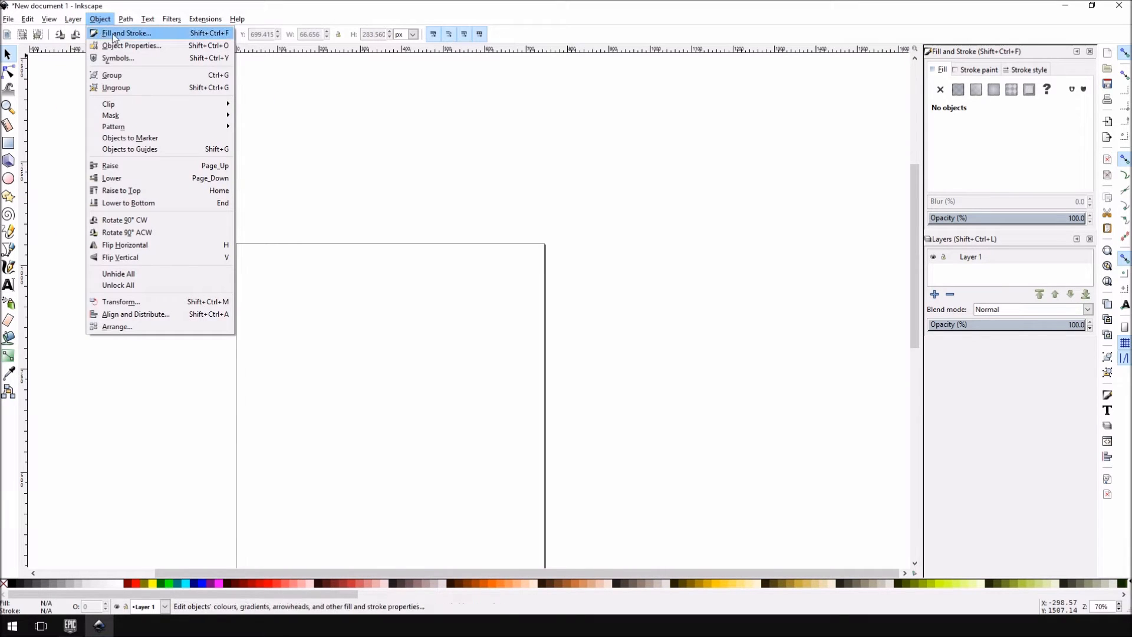
pyautogui.click(797, 214)
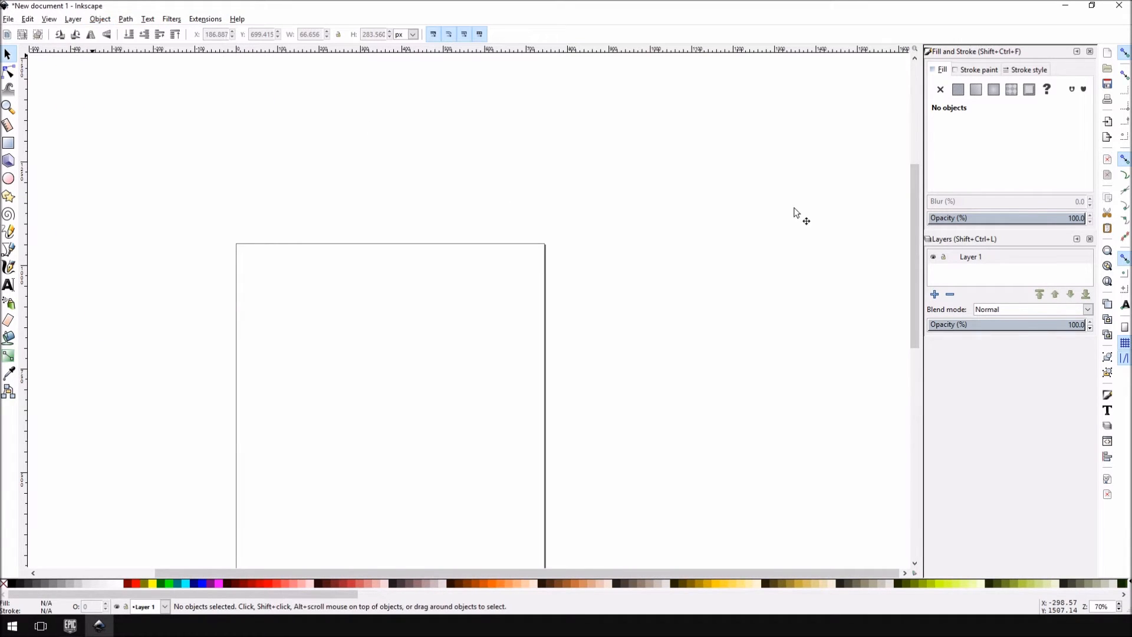
# Rename Layer 1 as BACKGROUND
pyautogui.click(979, 258)
pyautogui.click(978, 257)
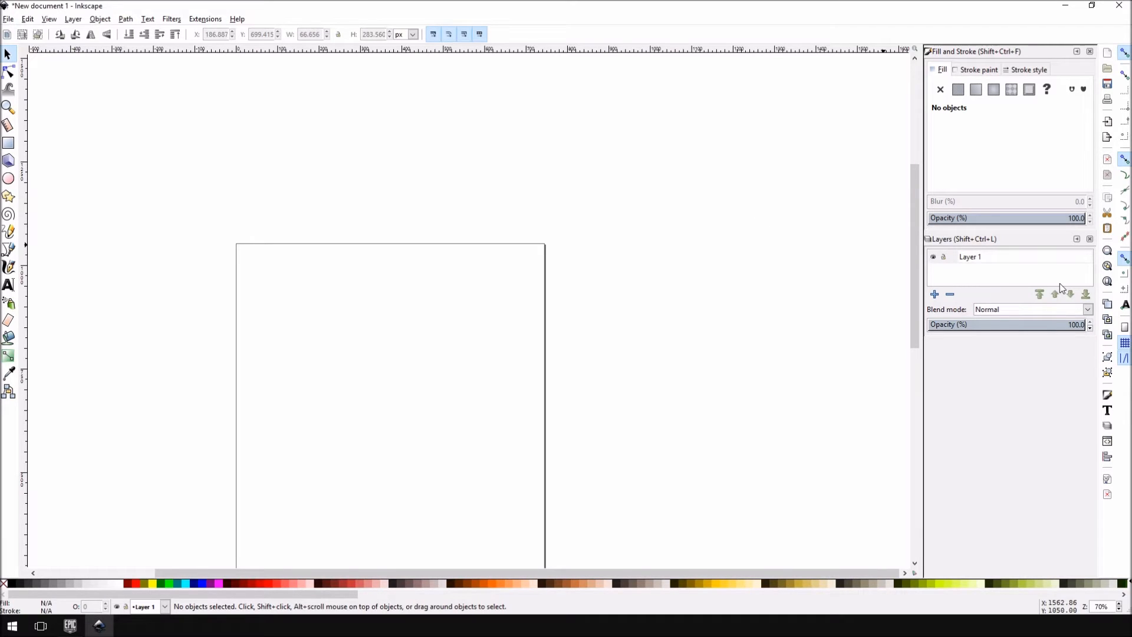
pyautogui.hotkey('ctrl', 'a')
pyautogui.press('BackSpace')
pyautogui.write('BACKGROUND')
pyautogui.press('Return')
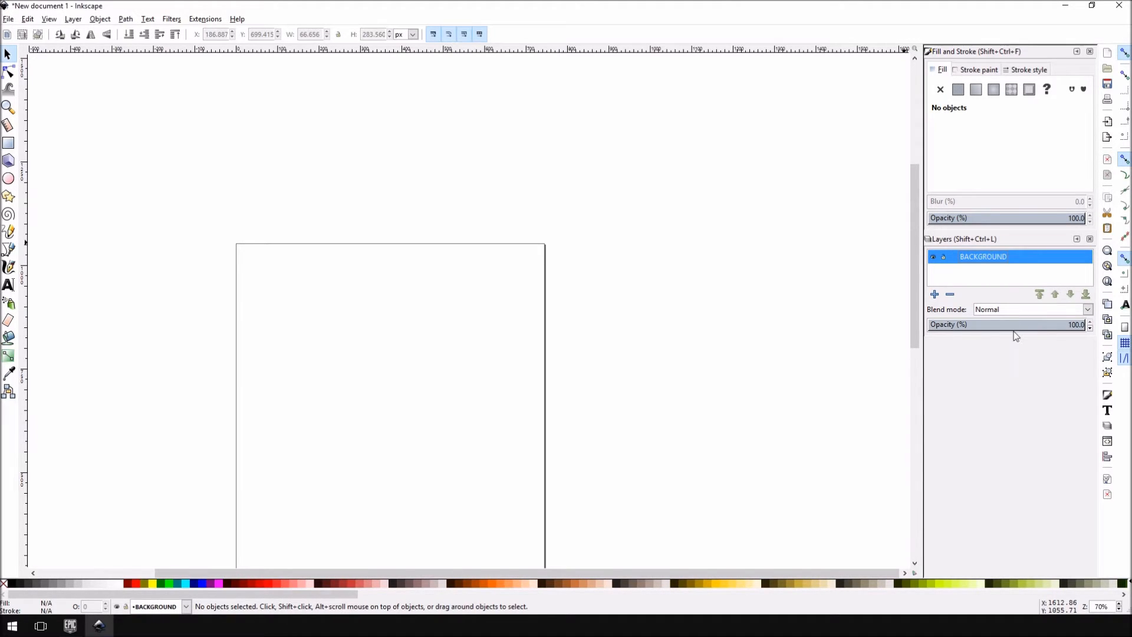
# Enlarge the layer list area and add a layer named HEAD above the BACKGROUND layer
pyautogui.moveTo(1009, 336); pyautogui.dragTo(1015, 477)
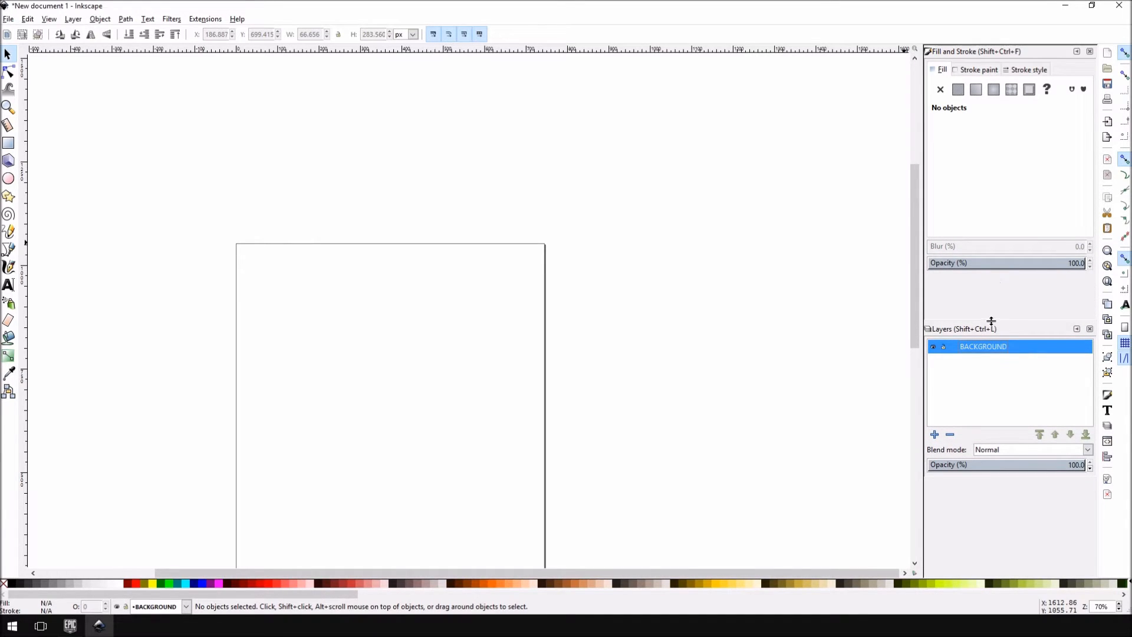
pyautogui.moveTo(991, 321); pyautogui.dragTo(1010, 226)
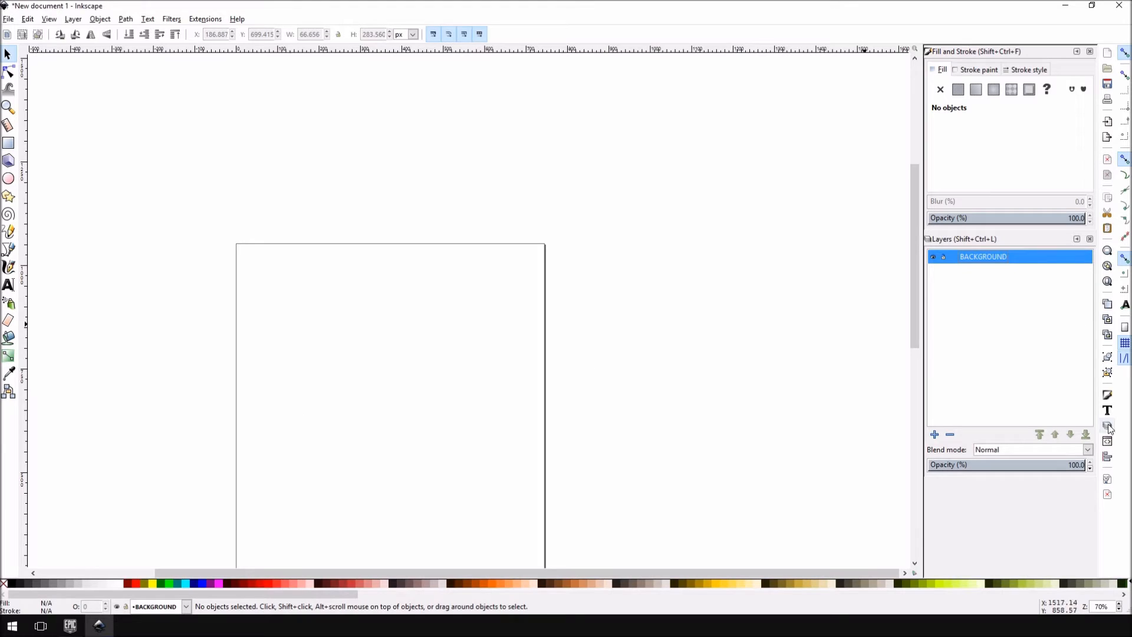
pyautogui.click(936, 437)
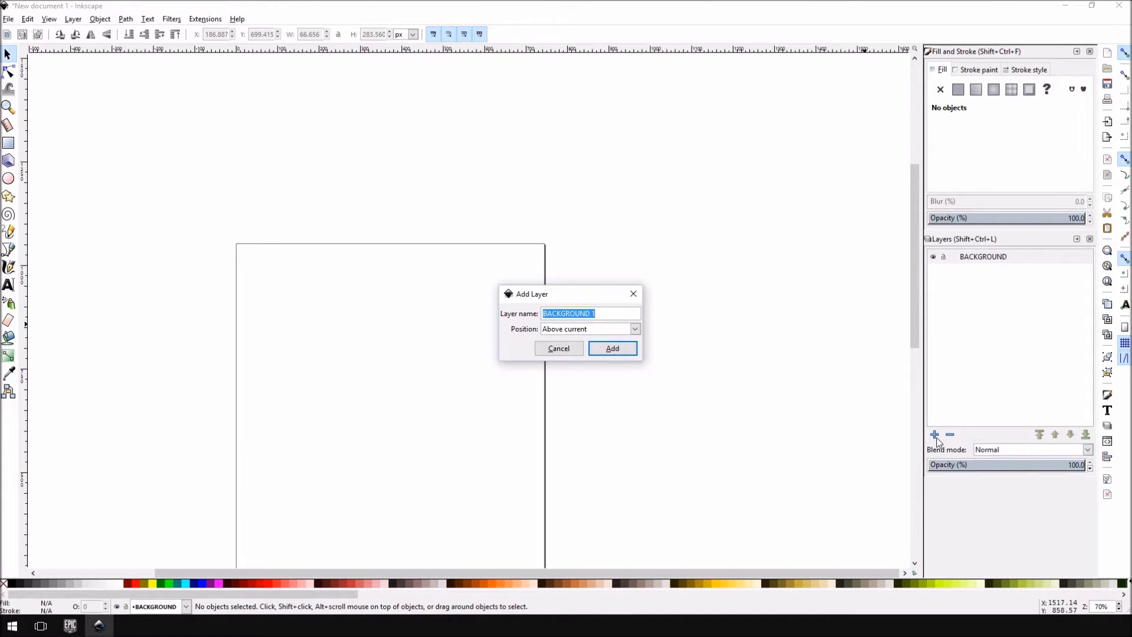
pyautogui.write('HEAD')
pyautogui.press('Return')
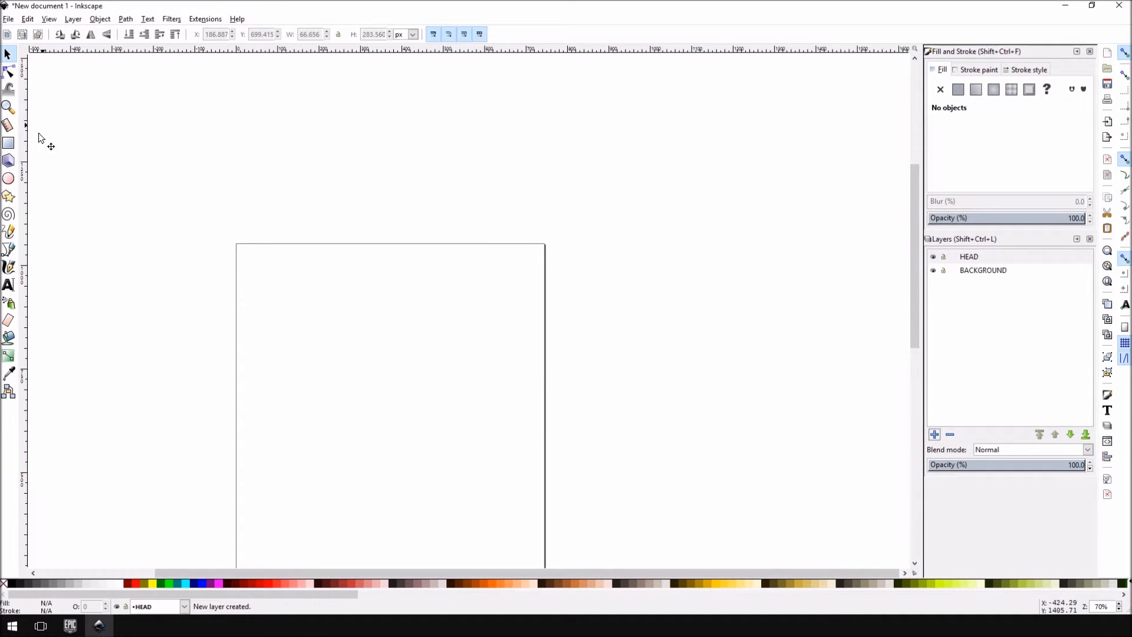
# Draw a small trial 3D box at the page's upper edge on the HEAD layer
pyautogui.click(8, 161)
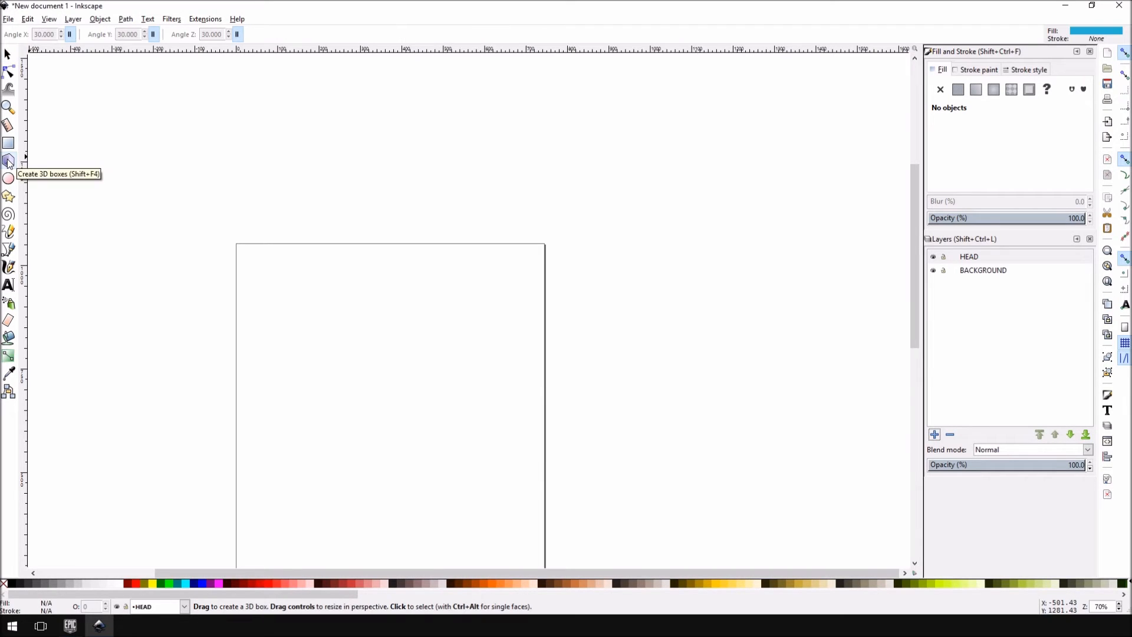
pyautogui.moveTo(336, 295); pyautogui.dragTo(359, 300)
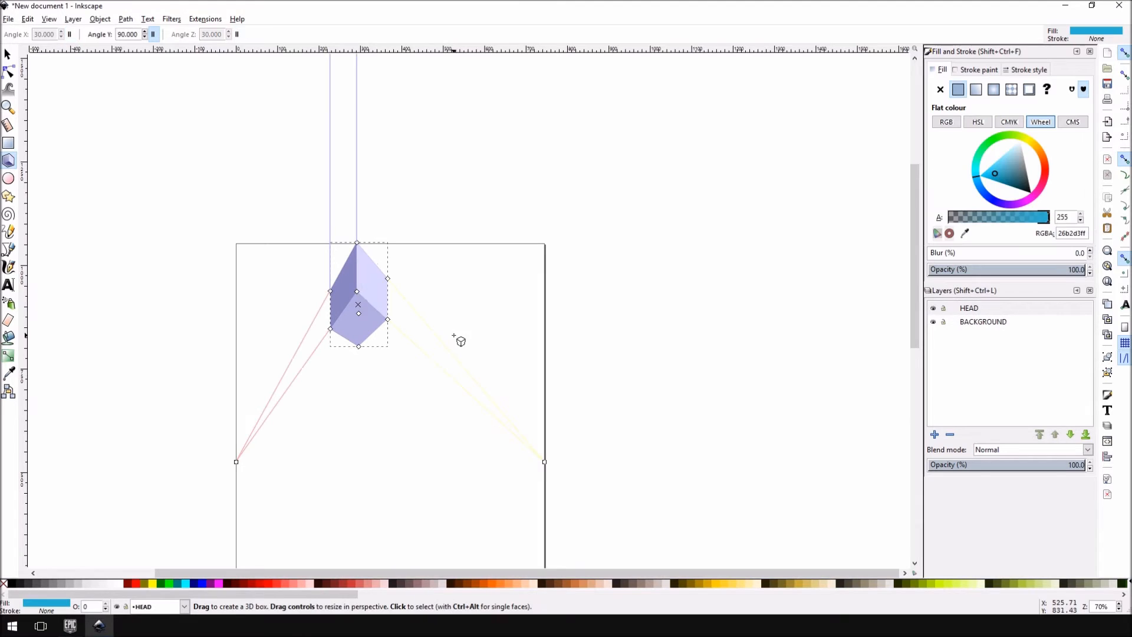
pyautogui.moveTo(479, 339); pyautogui.dragTo(443, 285)
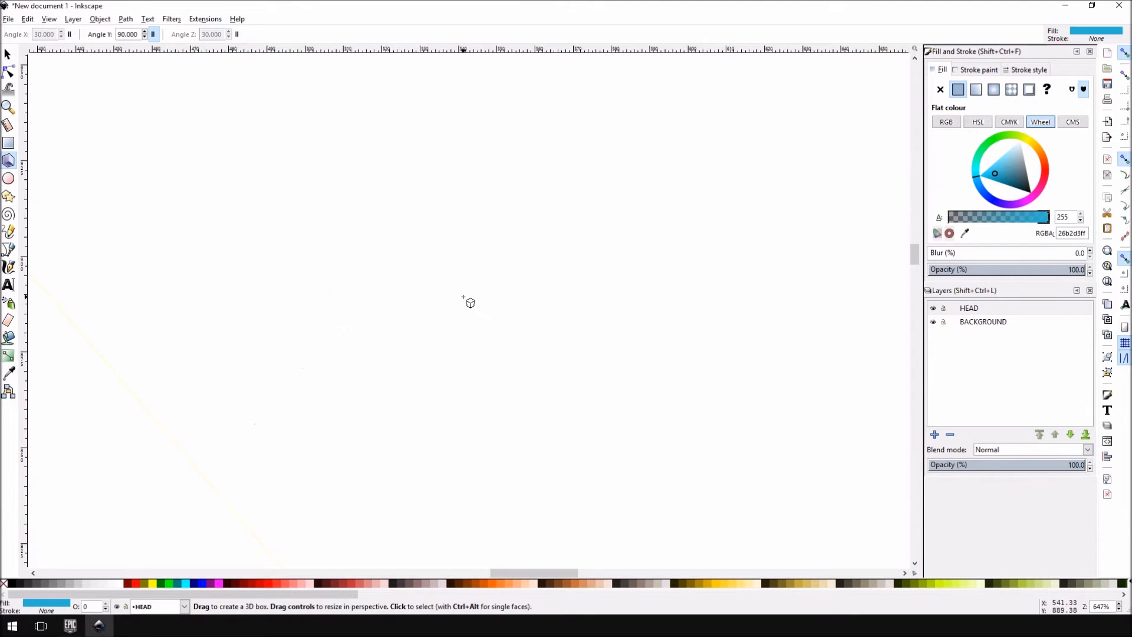
pyautogui.scroll(-7, 464, 297)
pyautogui.moveTo(387, 347); pyautogui.dragTo(476, 238)
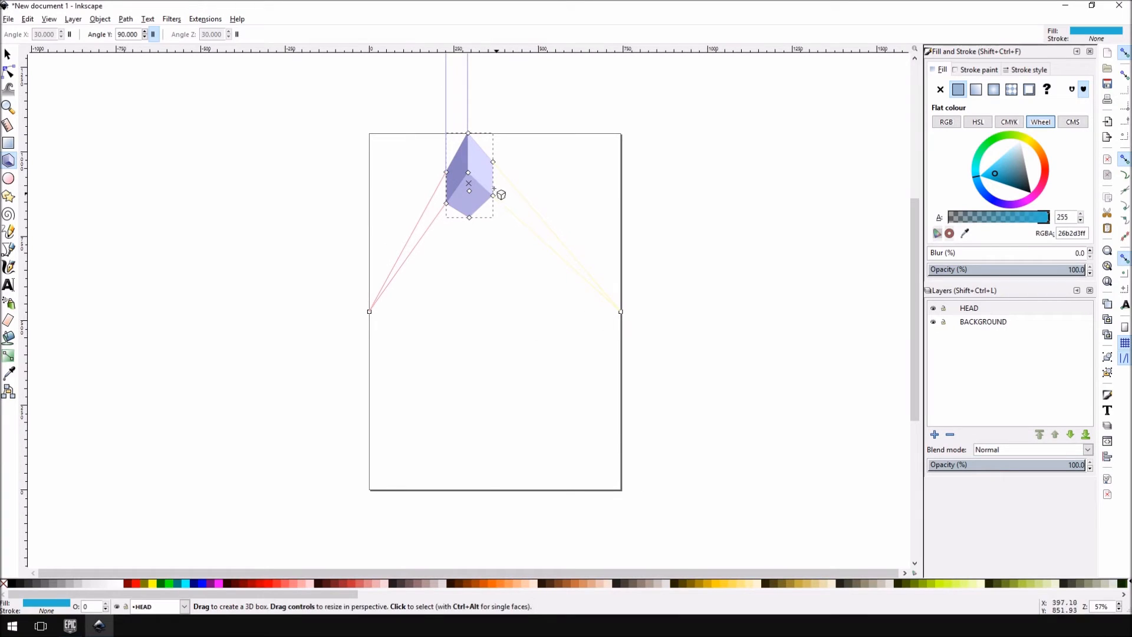
# Try drawing more 3D boxes lower on the page, and undo them
pyautogui.moveTo(457, 314); pyautogui.dragTo(483, 361)
pyautogui.moveTo(534, 248); pyautogui.dragTo(553, 274)
pyautogui.hotkey('ctrl', 'z')
pyautogui.hotkey('ctrl', 'z')
pyautogui.hotkey('ctrl', 'z')
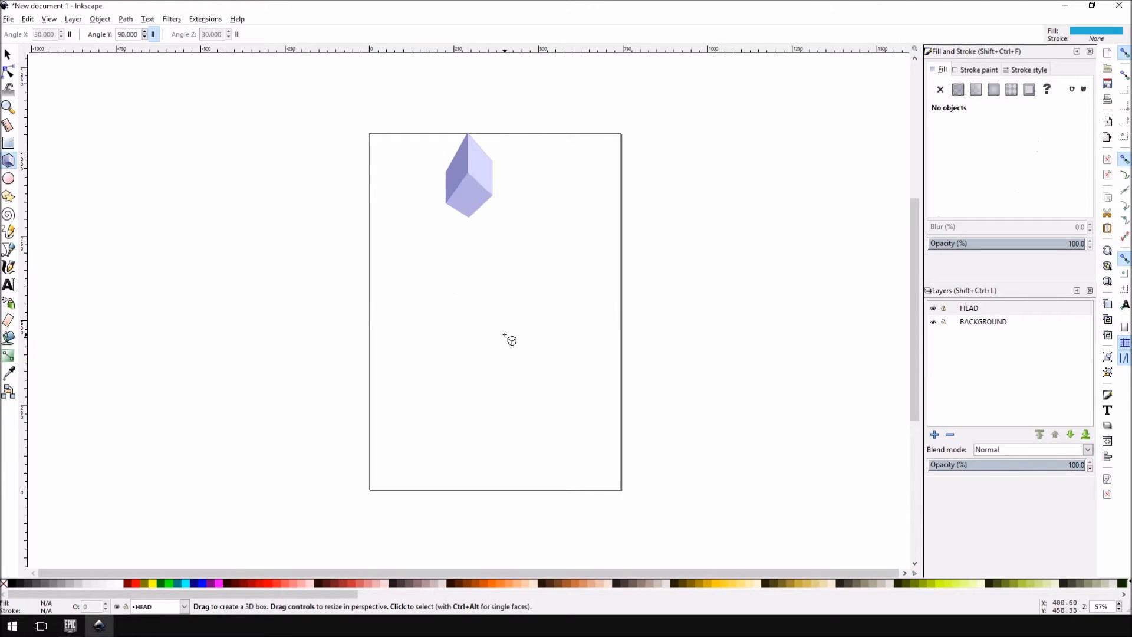
# Replace the trial 3D box with a roughly cubic one above the page's centre, about 152 × 162 px
pyautogui.moveTo(461, 217); pyautogui.dragTo(502, 280)
pyautogui.hotkey('ctrl', 'z')
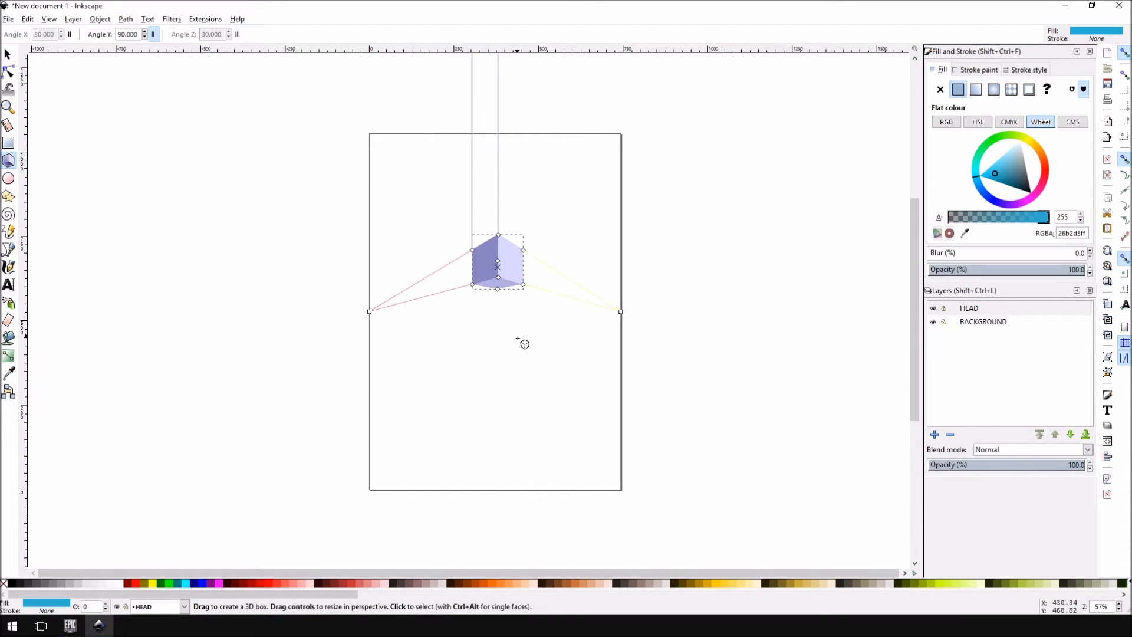
pyautogui.keyDown('ctrl'); pyautogui.scroll(3, 515, 288); pyautogui.keyUp('ctrl')
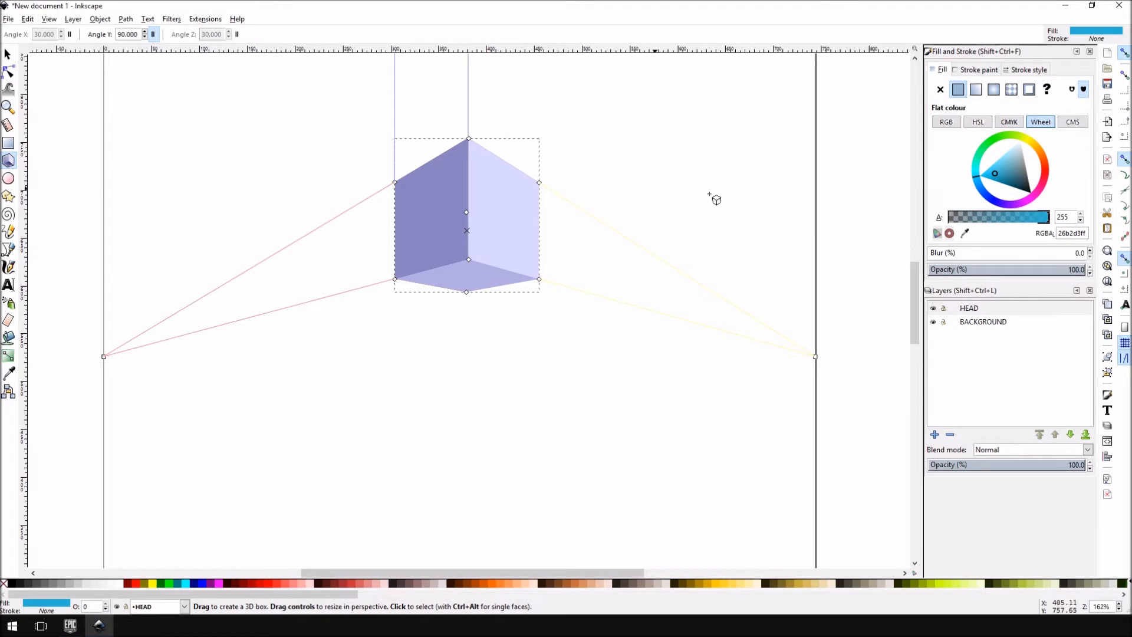
# Give the head's 3D box a flat blue fill (22b1d3ff) and a flat black stroke
pyautogui.click(995, 176)
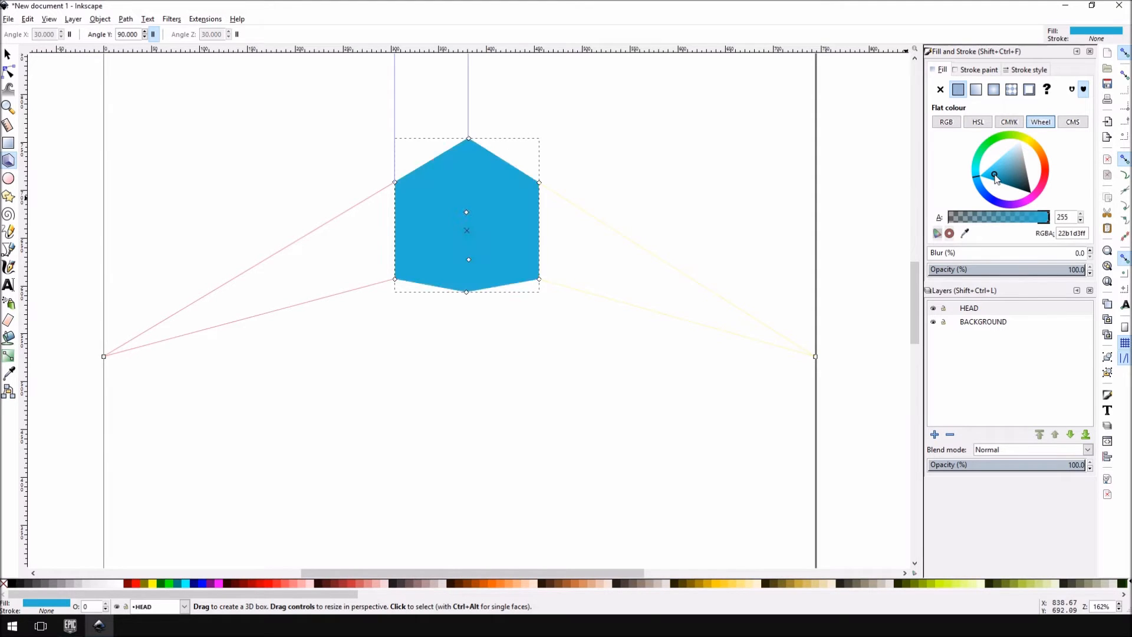
pyautogui.click(976, 69)
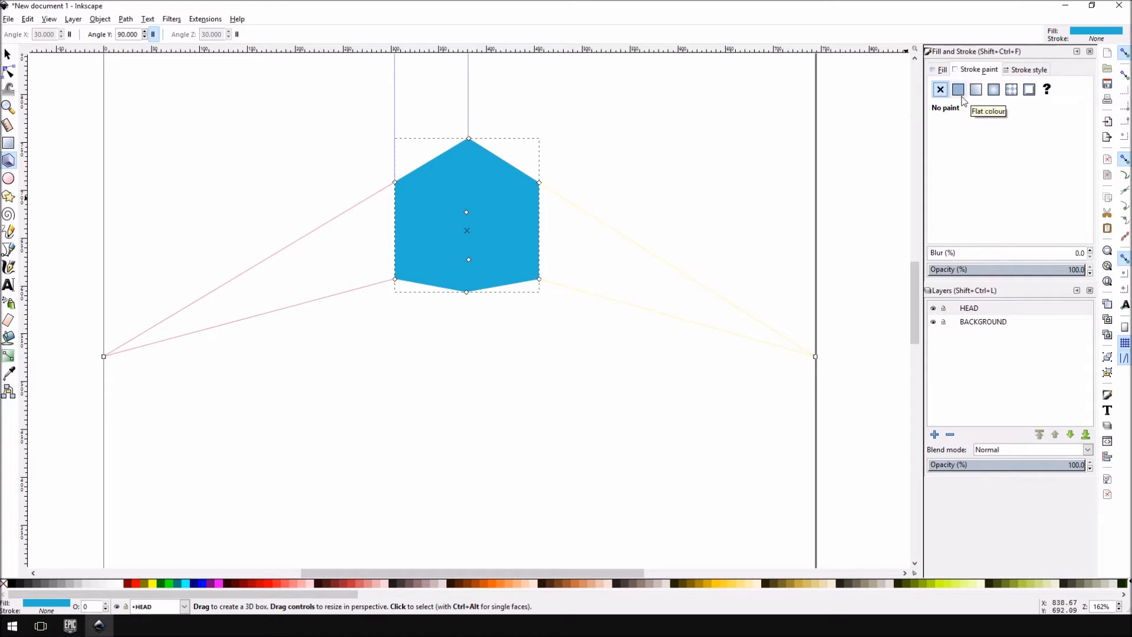
pyautogui.click(959, 90)
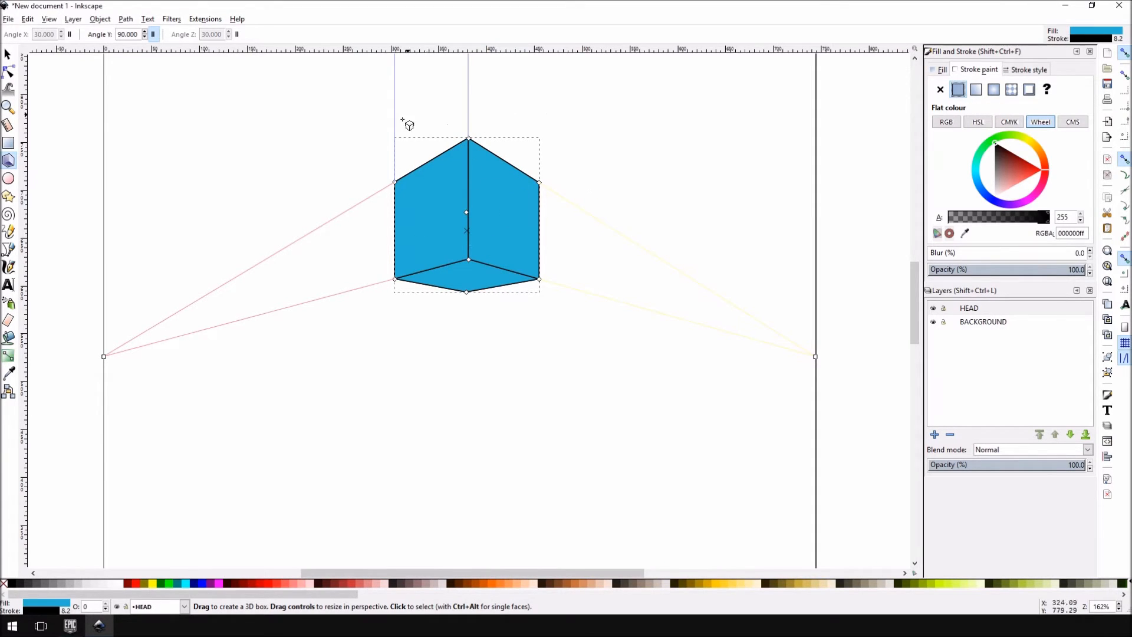
pyautogui.click(8, 54)
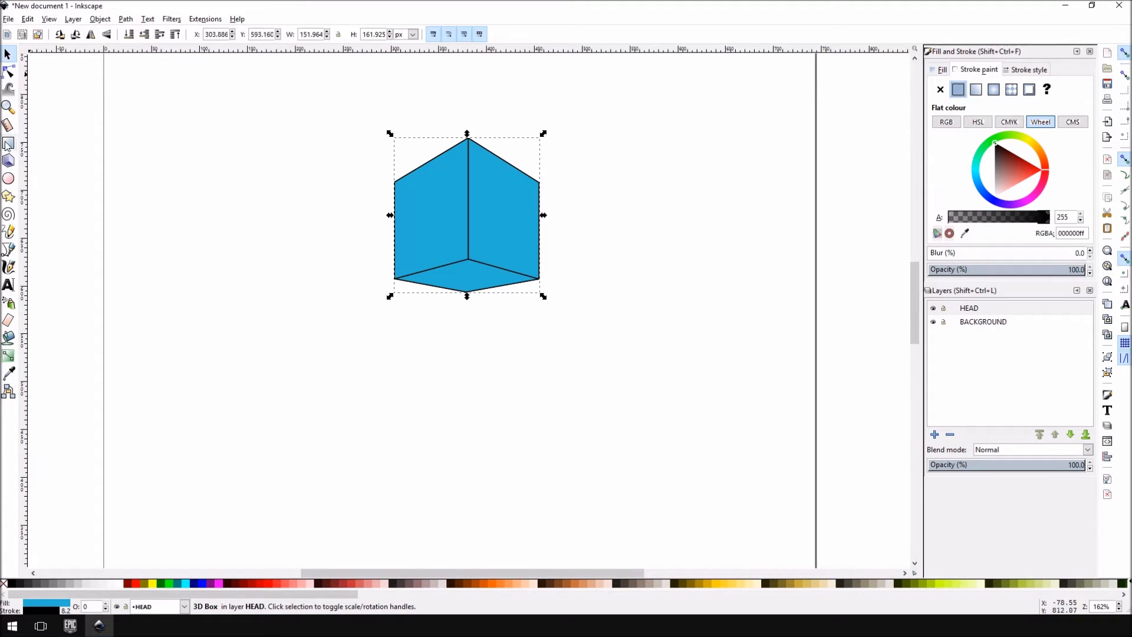
# Add a layer named BODY above the HEAD layer
pyautogui.click(8, 159)
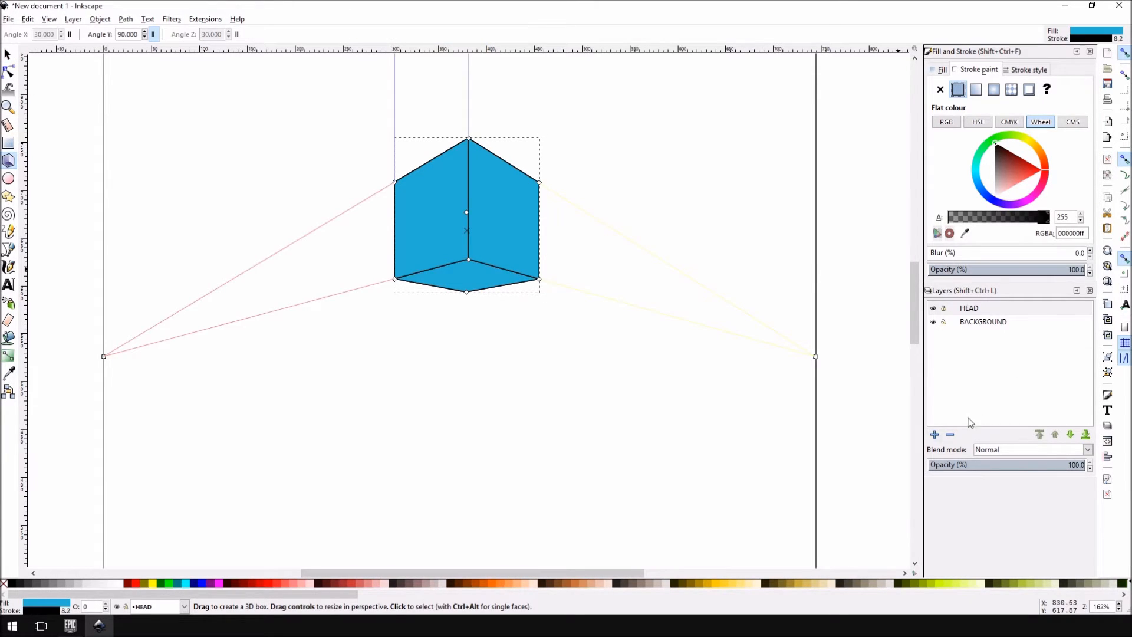
pyautogui.click(935, 434)
pyautogui.write('BODY')
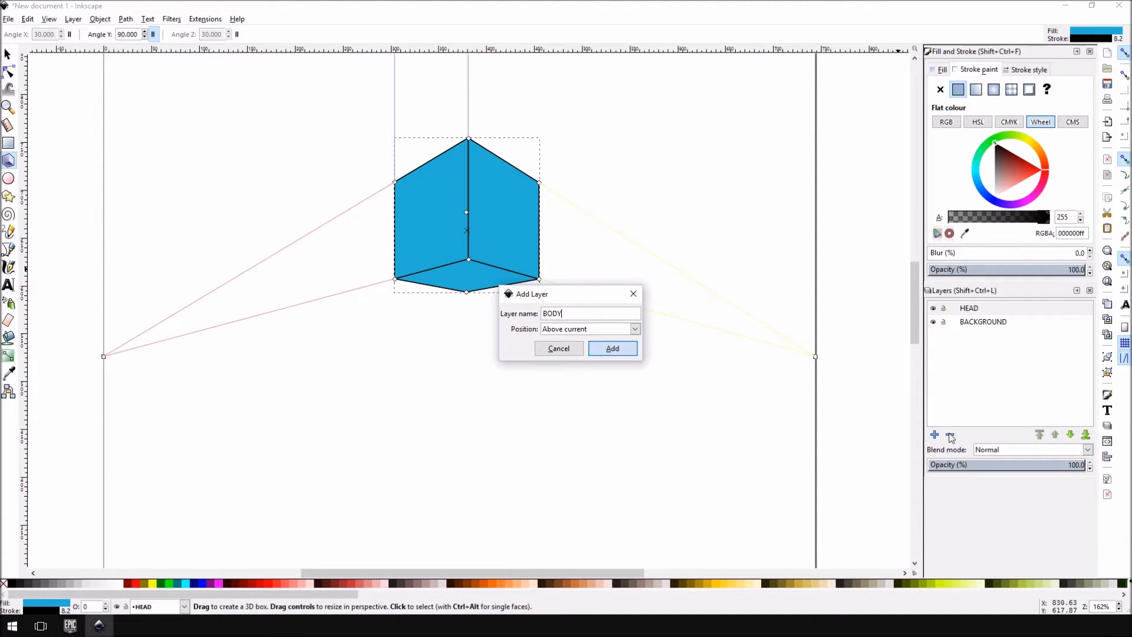
pyautogui.press('Return')
# Draw a tall 3D box about 107 × 161 px on the BODY layer and position it centrally beneath the head
pyautogui.moveTo(458, 289)
pyautogui.mouseDown()
pyautogui.moveTo(470, 316)
pyautogui.moveTo(455, 354)
pyautogui.moveTo(496, 381)
pyautogui.moveTo(480, 444)
pyautogui.moveTo(491, 423)
pyautogui.moveTo(477, 423)
pyautogui.moveTo(480, 413)
pyautogui.mouseUp()
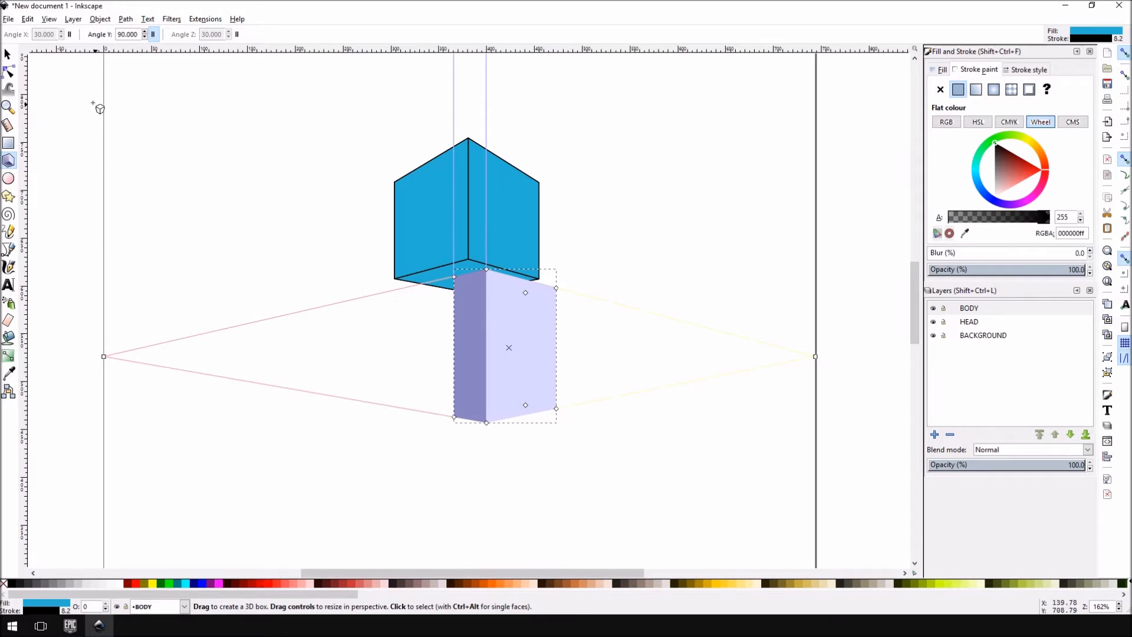
pyautogui.click(7, 55)
pyautogui.moveTo(560, 347); pyautogui.dragTo(485, 353)
pyautogui.hotkey('ctrl', 'z')
pyautogui.hotkey('ctrl', 'z')
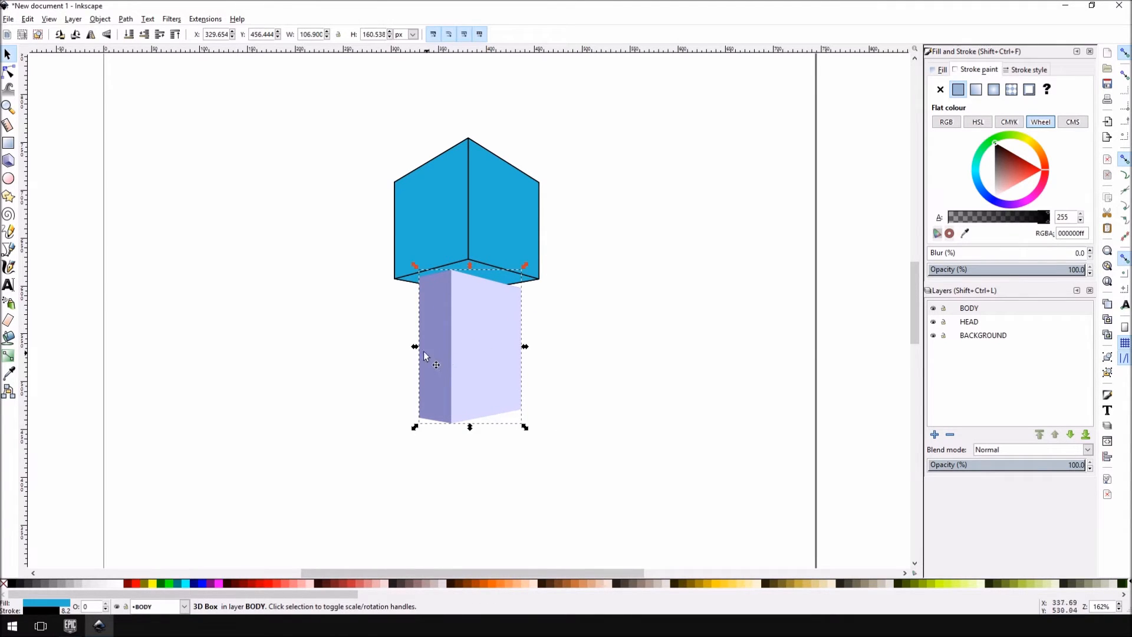
# Nudge the body's 3D box slightly up towards the head
pyautogui.scroll(-4, 567, 358)
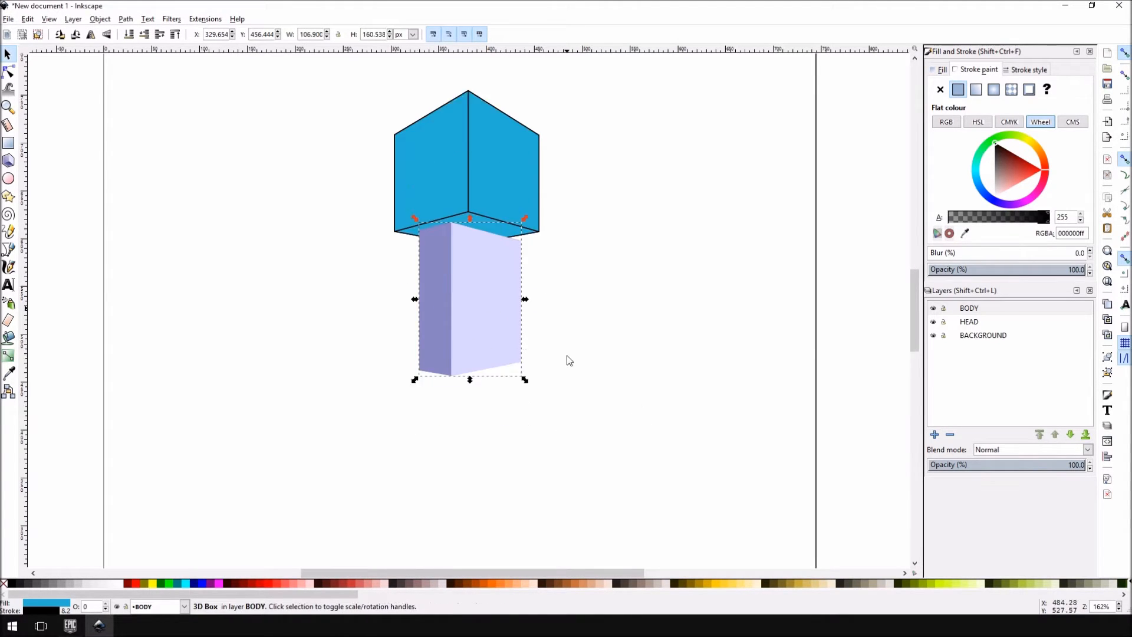
pyautogui.click(8, 72)
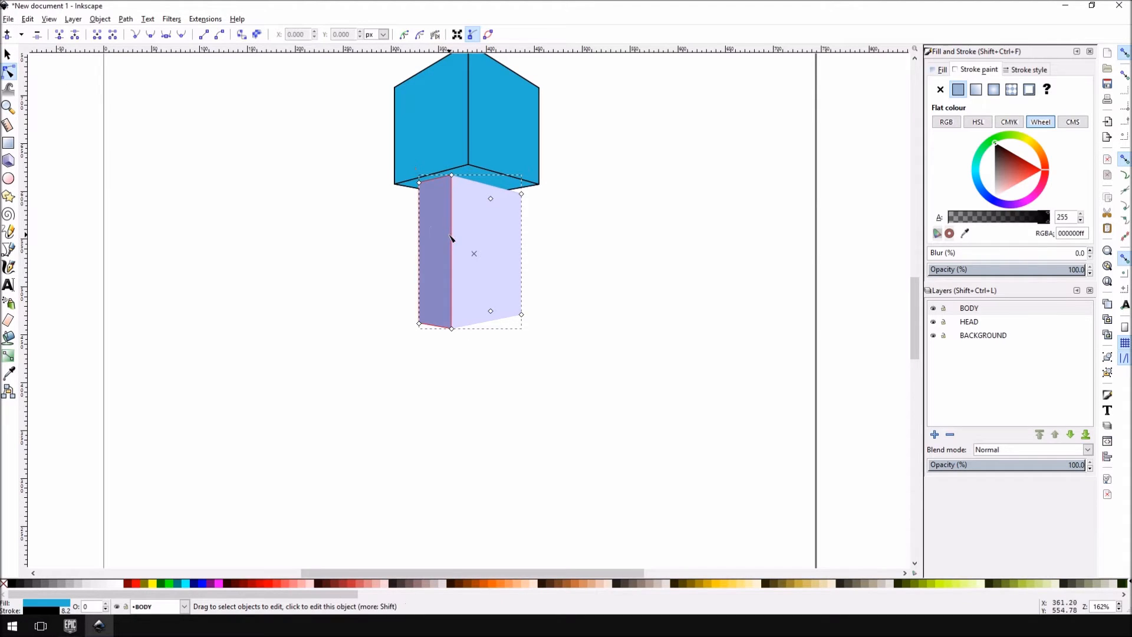
pyautogui.scroll(1, 451, 239)
pyautogui.scroll(-2, 450, 239)
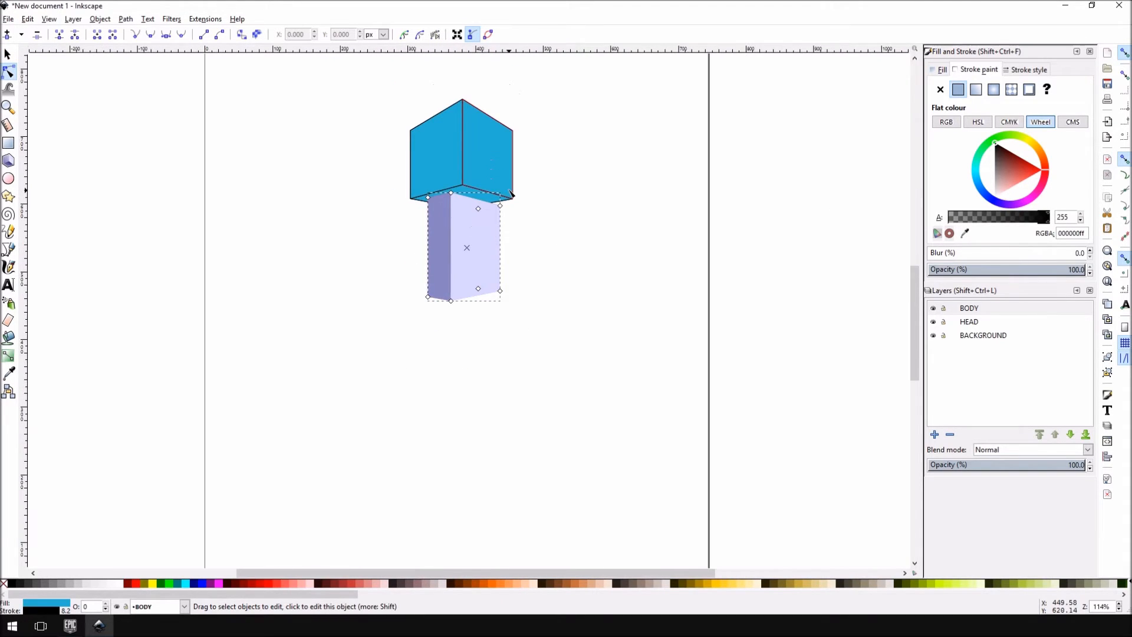
pyautogui.scroll(1, 495, 196)
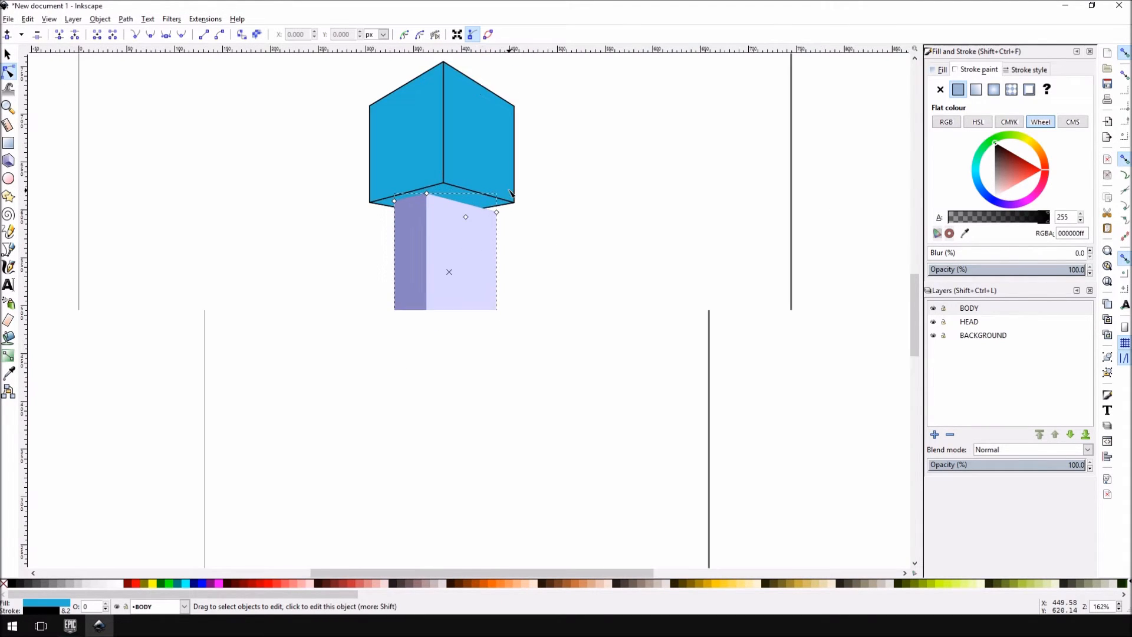
pyautogui.click(7, 54)
pyautogui.moveTo(458, 271); pyautogui.dragTo(458, 268)
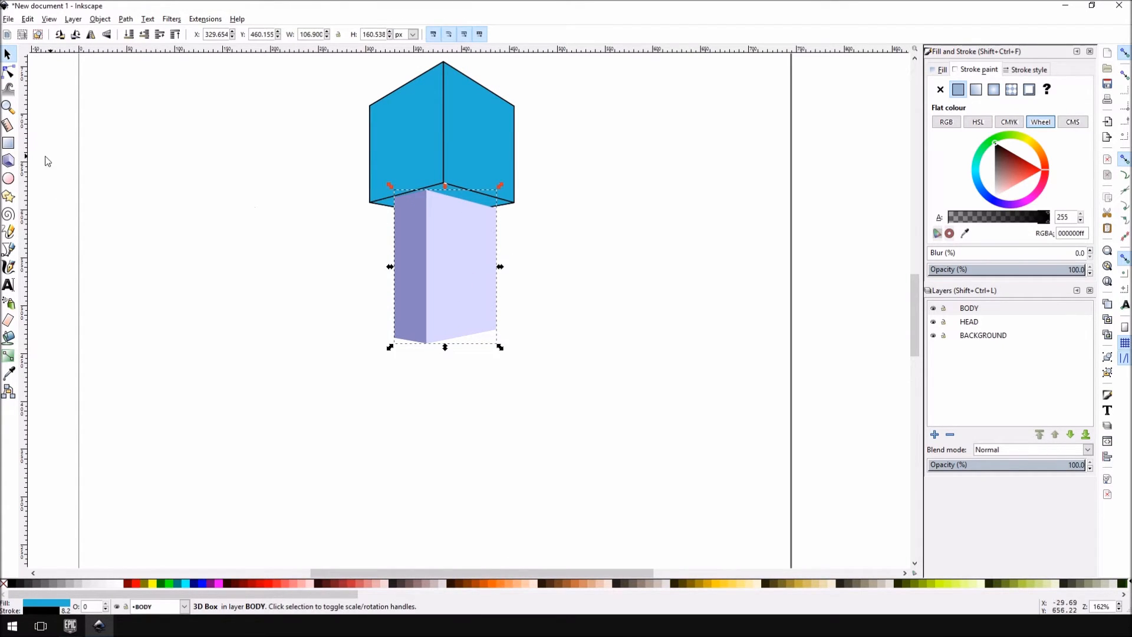
# Draw a narrower 3D box about 61 × 141 px on the BODY layer, overlapping the first body box
pyautogui.click(8, 160)
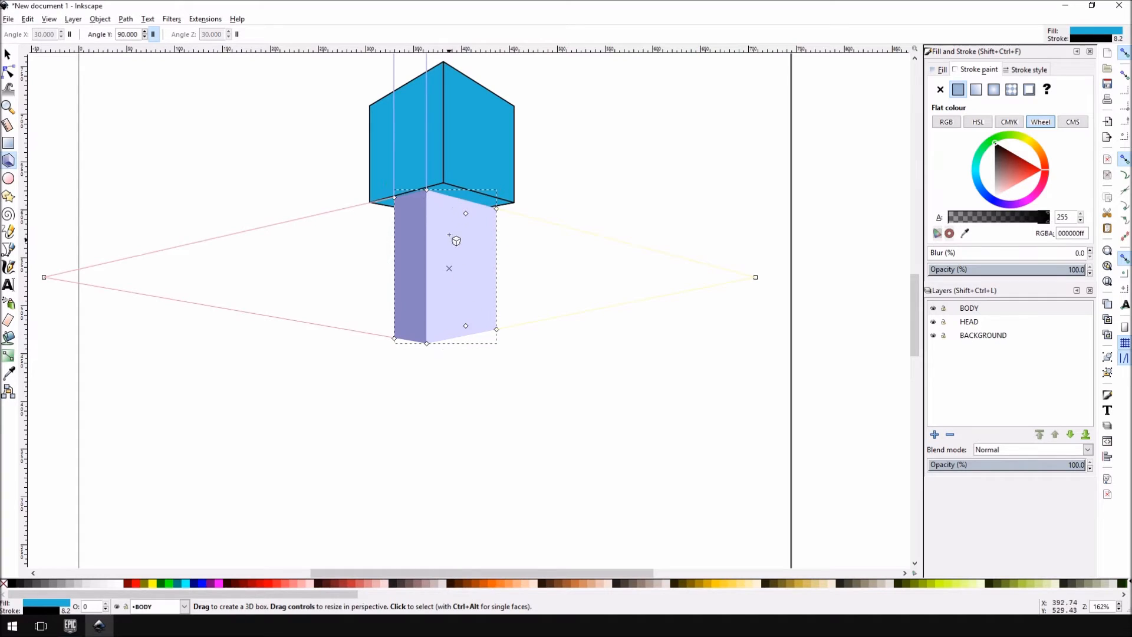
pyautogui.moveTo(446, 204); pyautogui.dragTo(465, 332)
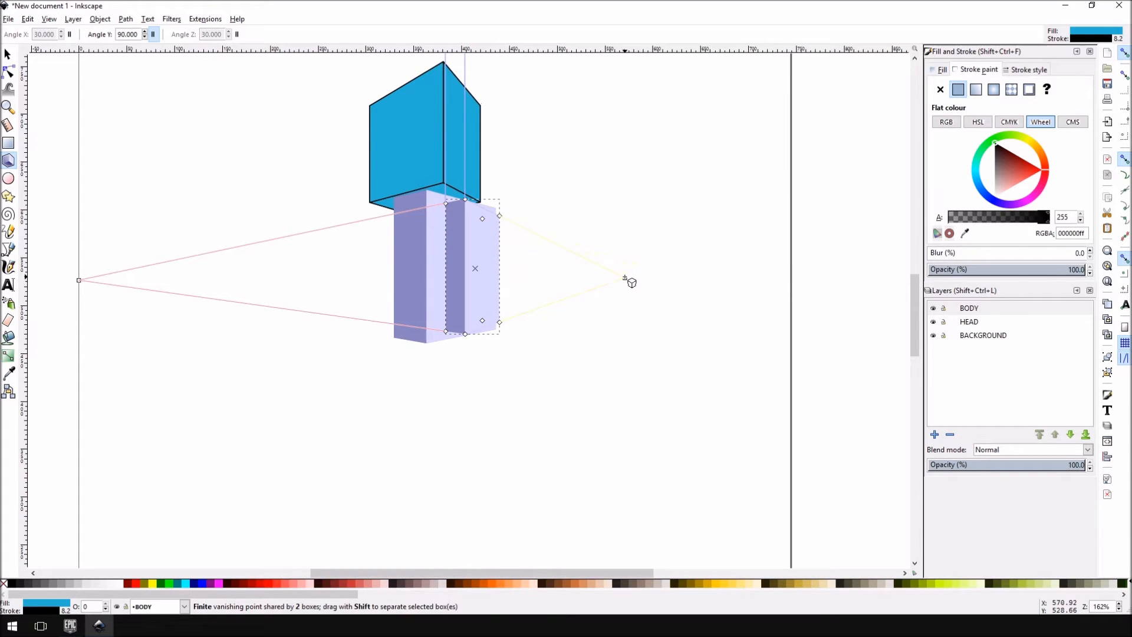
pyautogui.scroll(2, 568, 221)
pyautogui.scroll(-4, 566, 222)
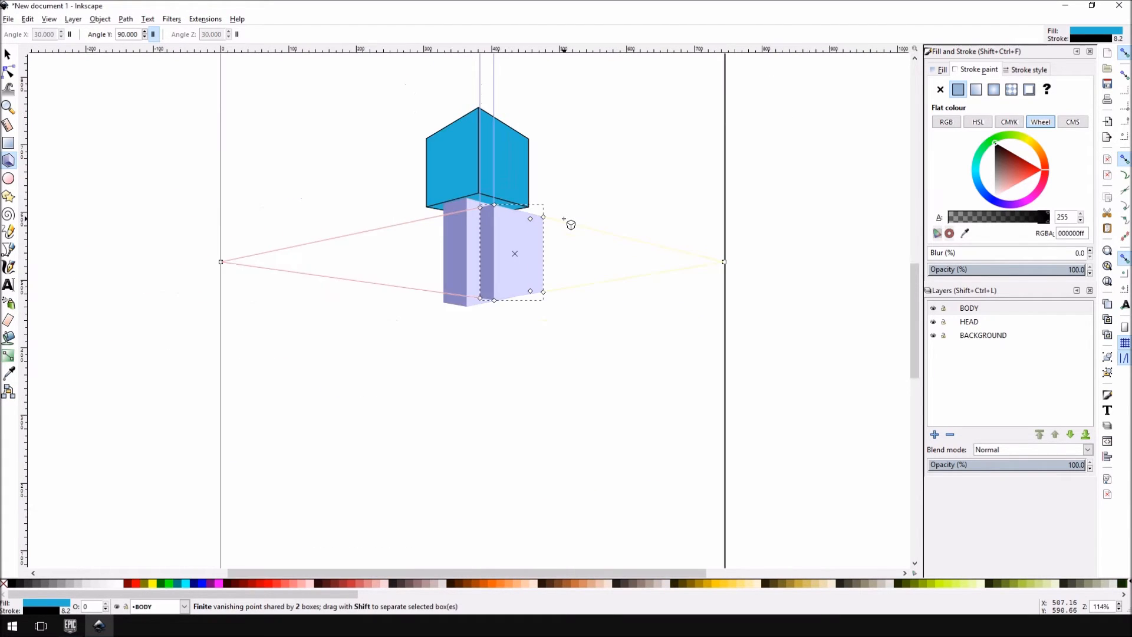
pyautogui.scroll(13, 566, 222)
pyautogui.scroll(-12, 566, 222)
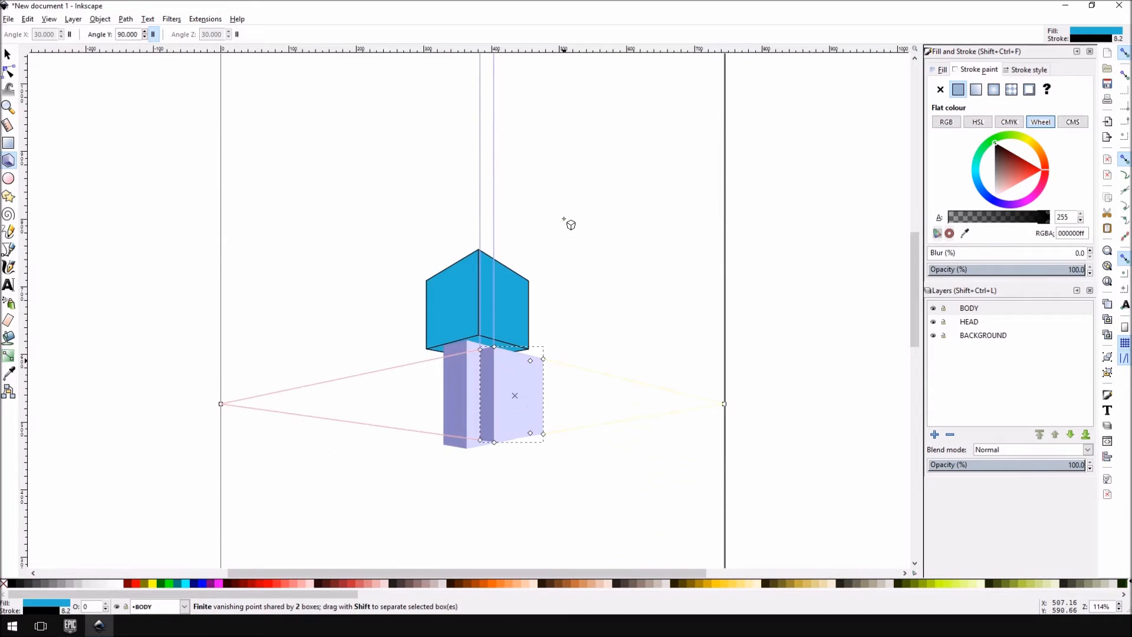
pyautogui.scroll(5, 574, 265)
pyautogui.scroll(-5, 569, 274)
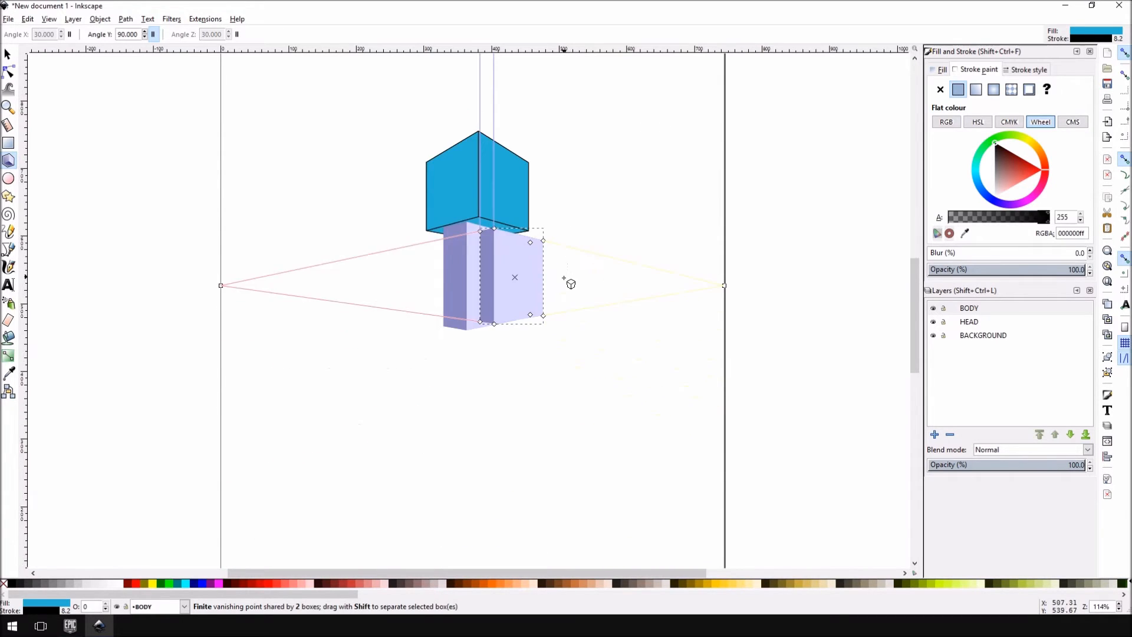
pyautogui.scroll(4, 538, 277)
pyautogui.moveTo(483, 125); pyautogui.dragTo(608, 206)
# Delete the wider first body box and move the narrower one beneath the middle of the head
pyautogui.press('s')
pyautogui.click(386, 303)
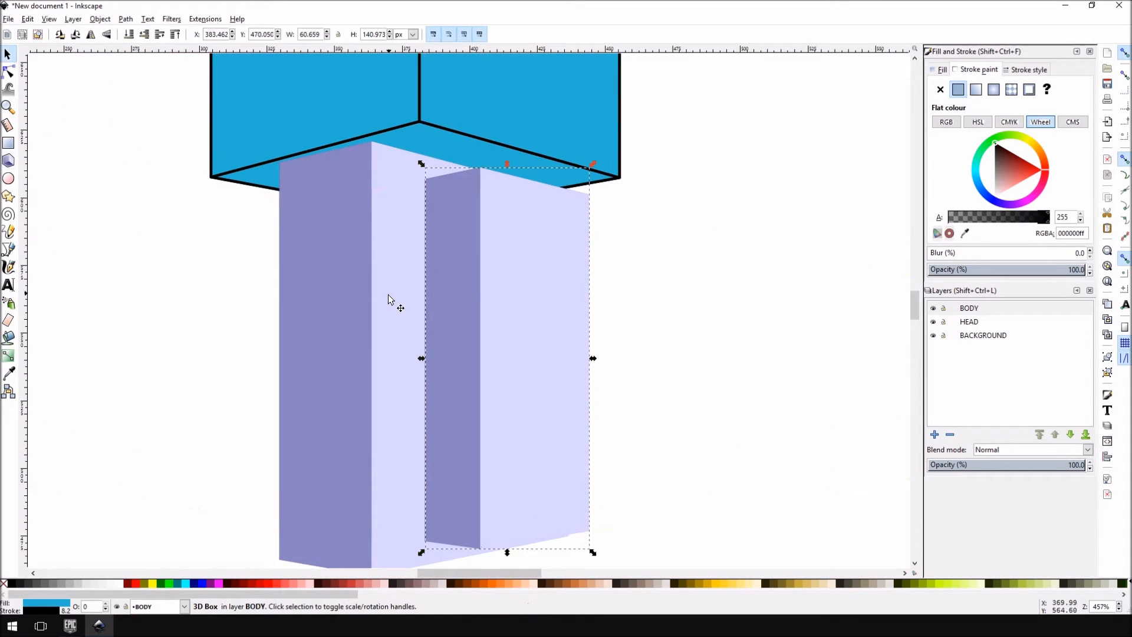
pyautogui.press('Delete')
pyautogui.click(548, 330)
pyautogui.moveTo(534, 375); pyautogui.dragTo(468, 356)
# Give the body's 3D box a flat blue fill (2db5d6ff) and a flat black stroke (000000ff)
pyautogui.scroll(-3, 468, 356)
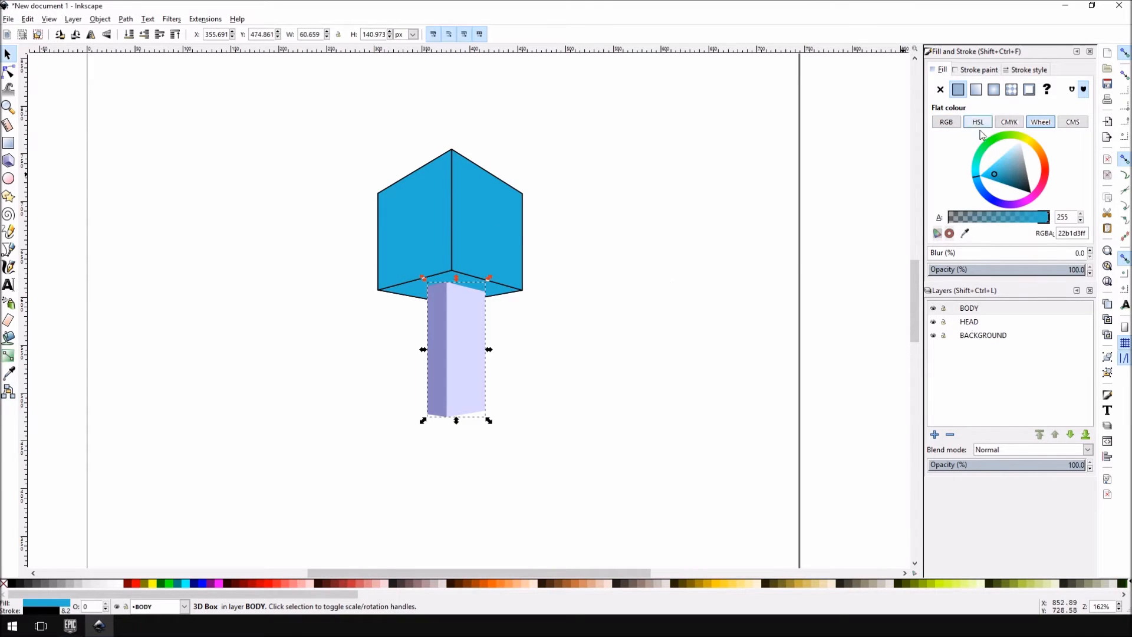
pyautogui.click(997, 177)
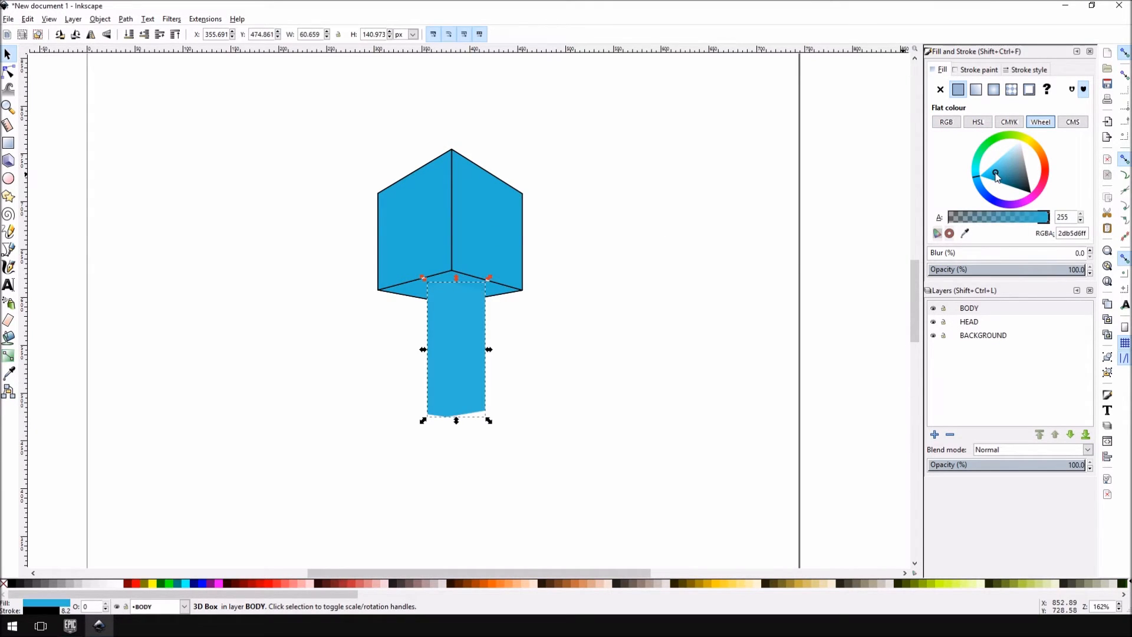
pyautogui.click(976, 70)
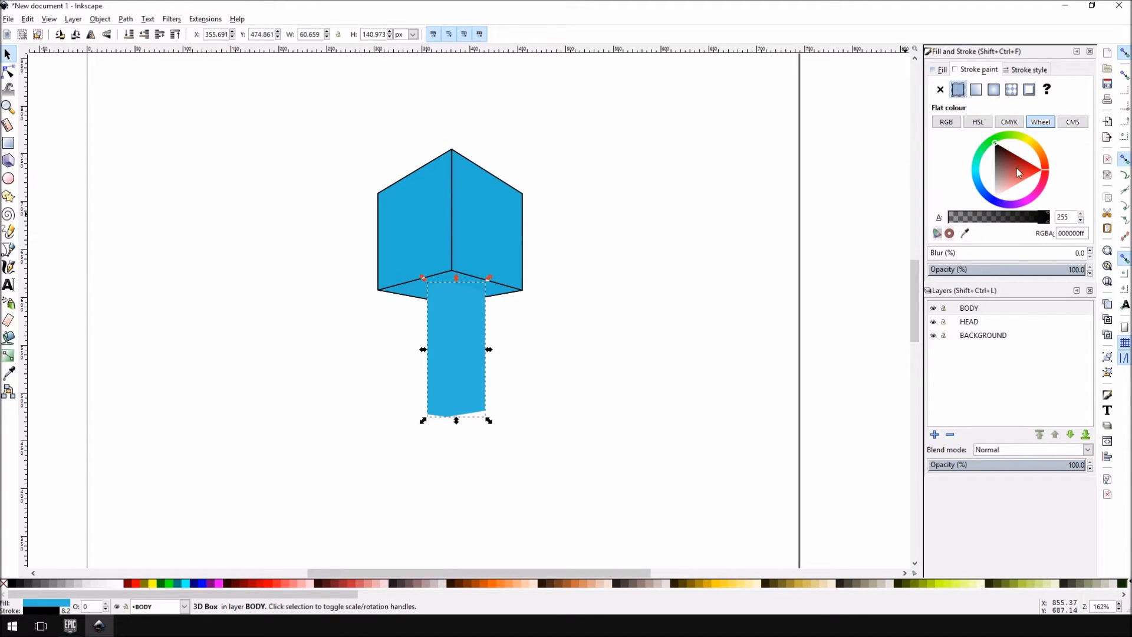
pyautogui.keyDown('ctrl'); pyautogui.scroll(3, 476, 342); pyautogui.keyUp('ctrl')
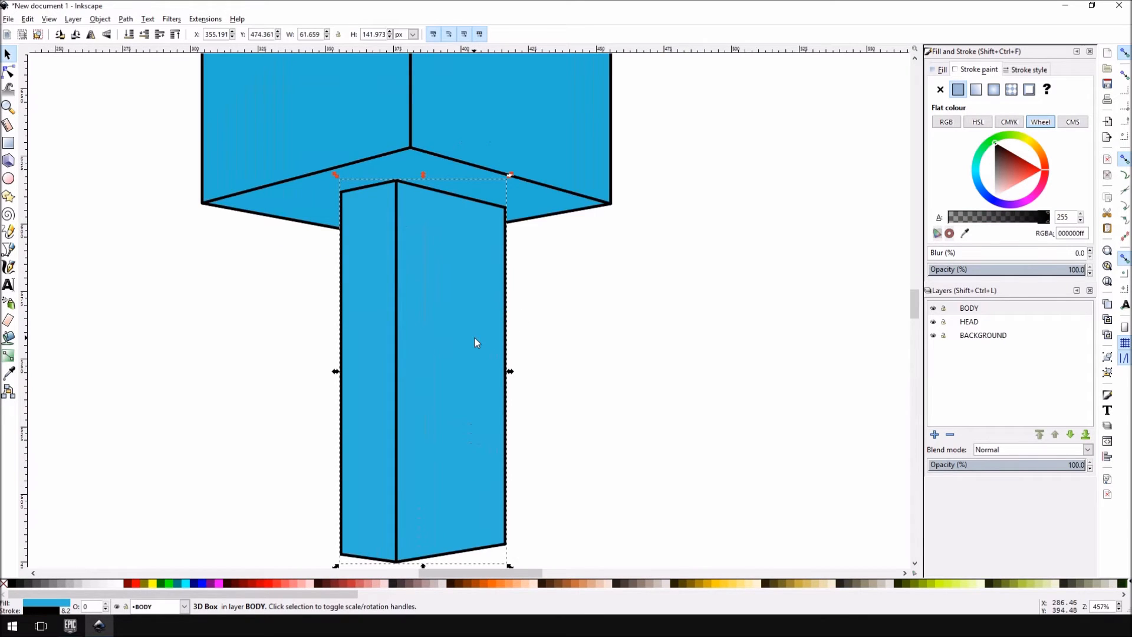
pyautogui.keyDown('ctrl'); pyautogui.scroll(-4, 477, 342); pyautogui.keyUp('ctrl')
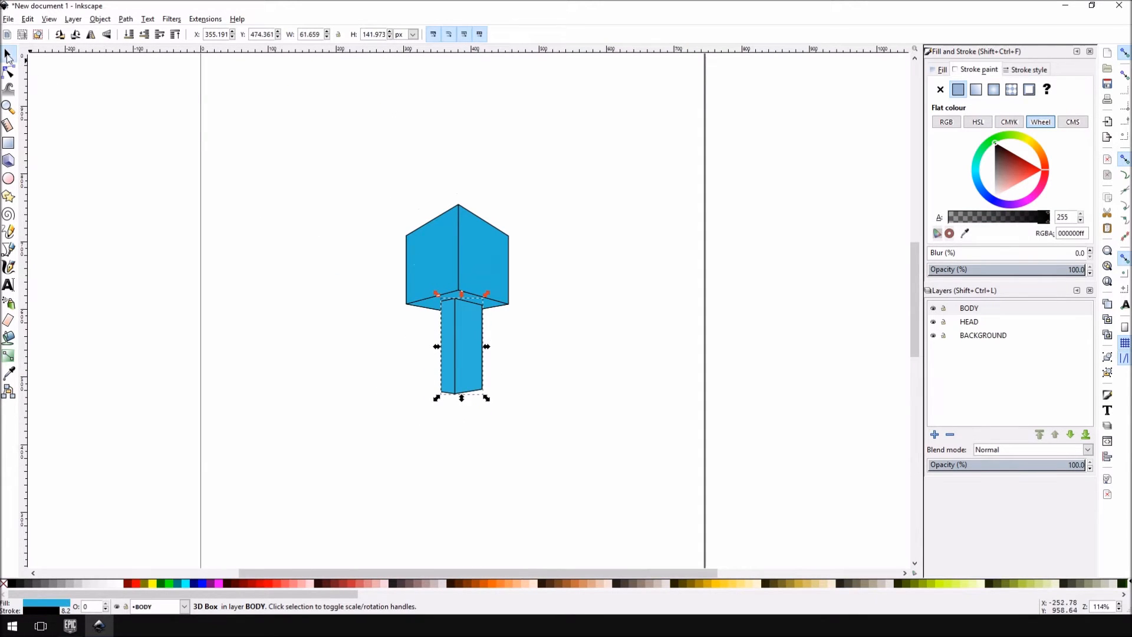
# Shift the body box horizontally to the left beneath the head, to X about 346.4 px
pyautogui.moveTo(473, 352); pyautogui.dragTo(592, 259)
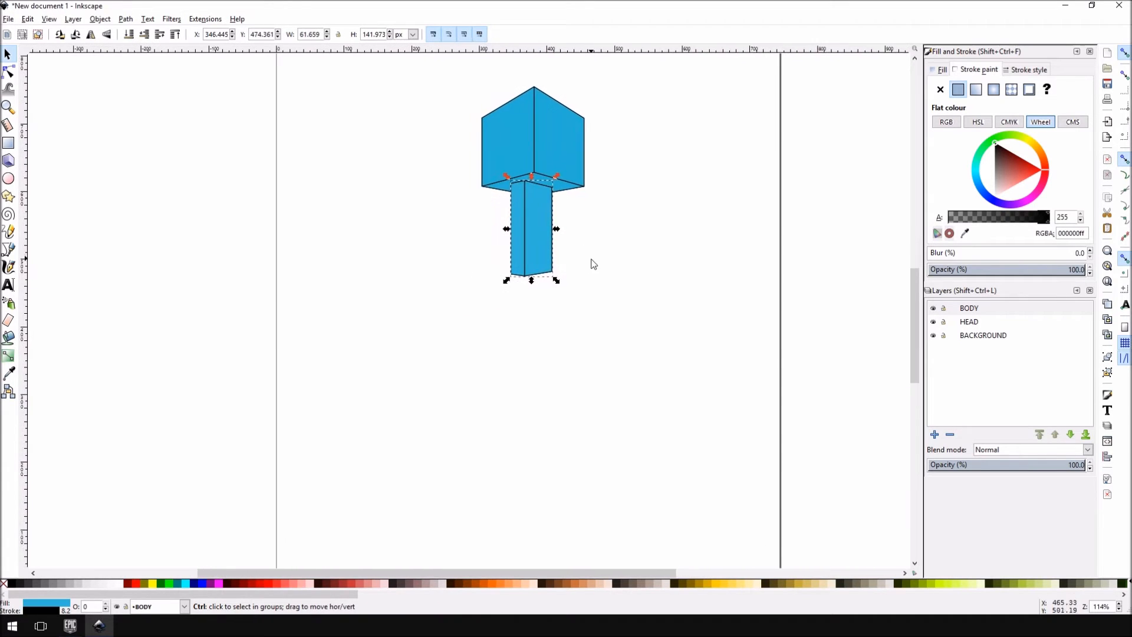
pyautogui.keyDown('ctrl'); pyautogui.scroll(4, 593, 263); pyautogui.keyUp('ctrl')
pyautogui.keyDown('ctrl'); pyautogui.scroll(-3, 572, 348); pyautogui.keyUp('ctrl')
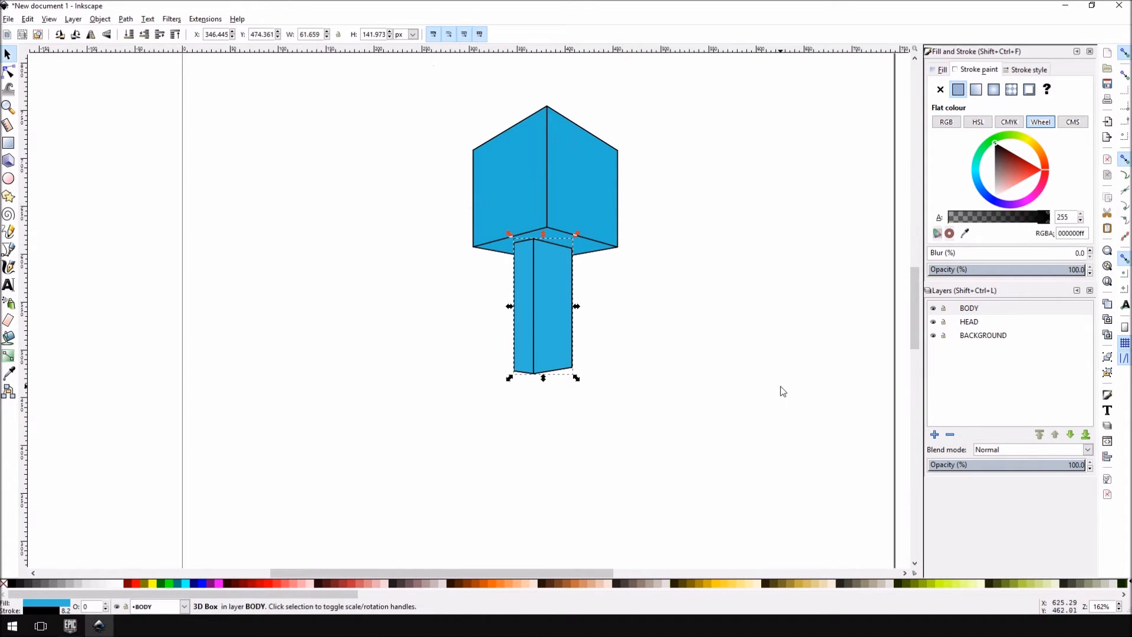
pyautogui.click(788, 211)
pyautogui.click(545, 329)
pyautogui.press('x')
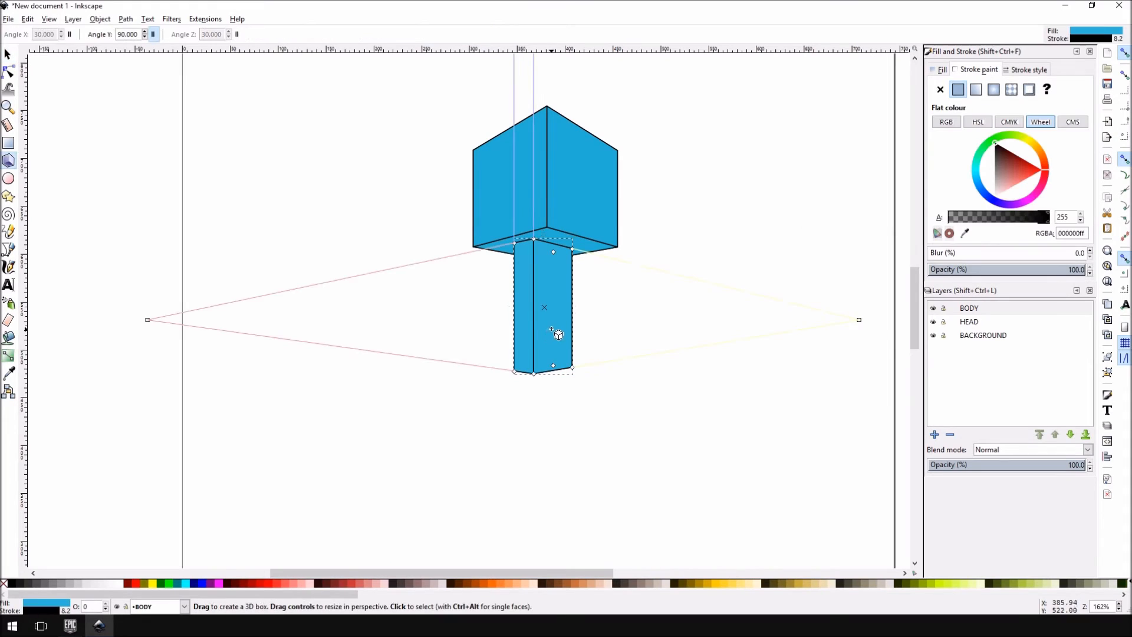
pyautogui.click(7, 55)
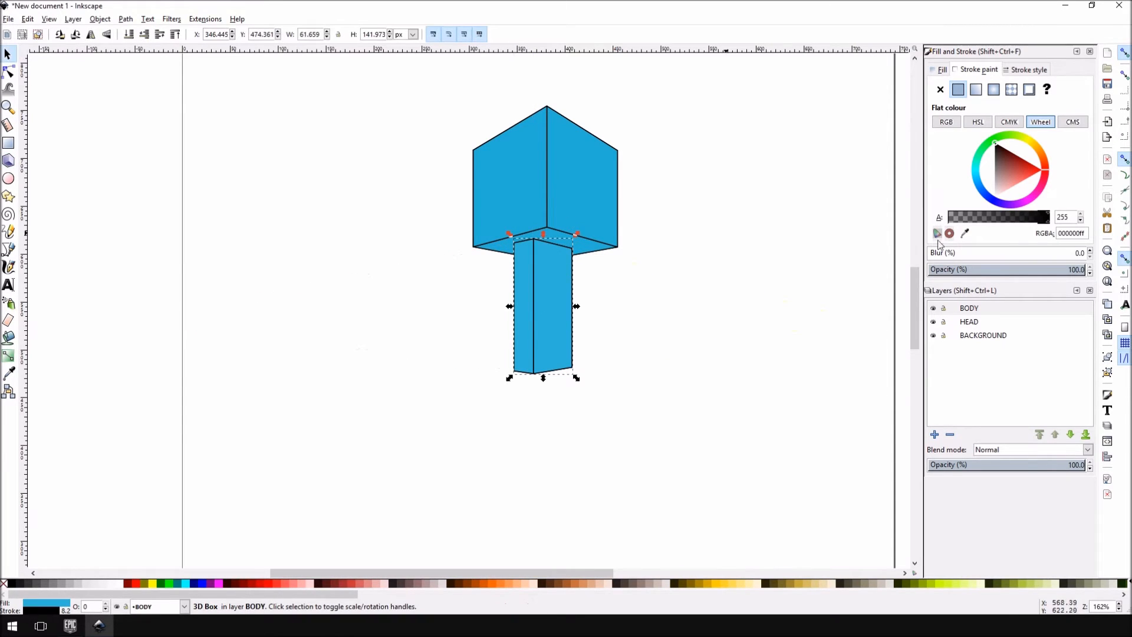
# Add a layer named RIGHT_LEG above the BODY layer
pyautogui.click(935, 434)
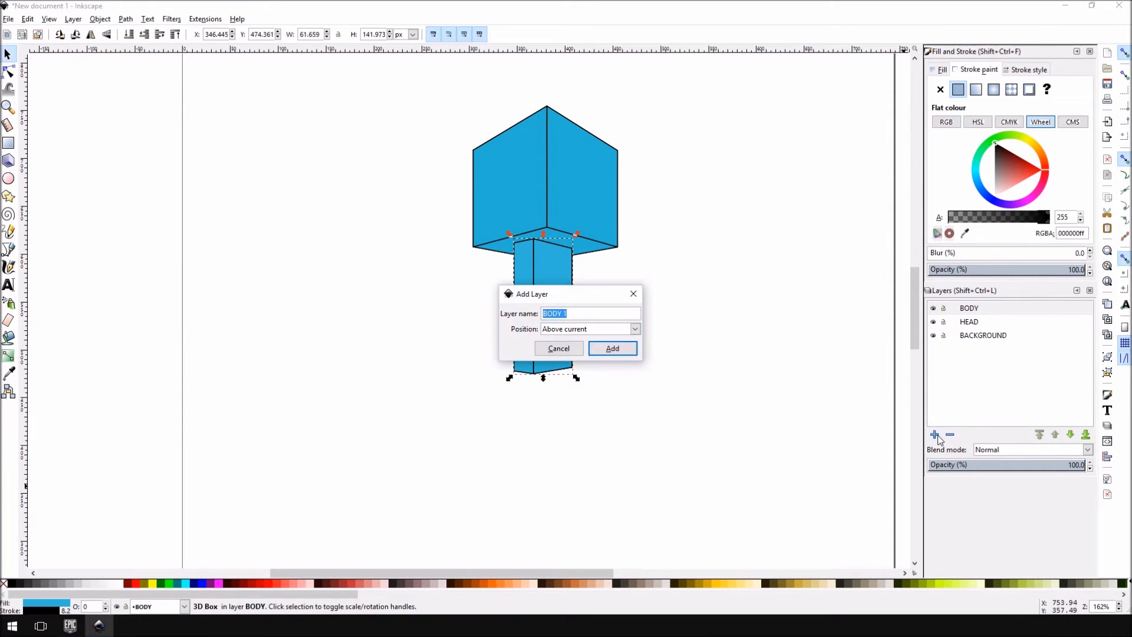
pyautogui.write('LEG')
pyautogui.hotkey('ctrl', 'a')
pyautogui.press('BackSpace')
pyautogui.write('RIGHT_LEG')
pyautogui.press('Return')
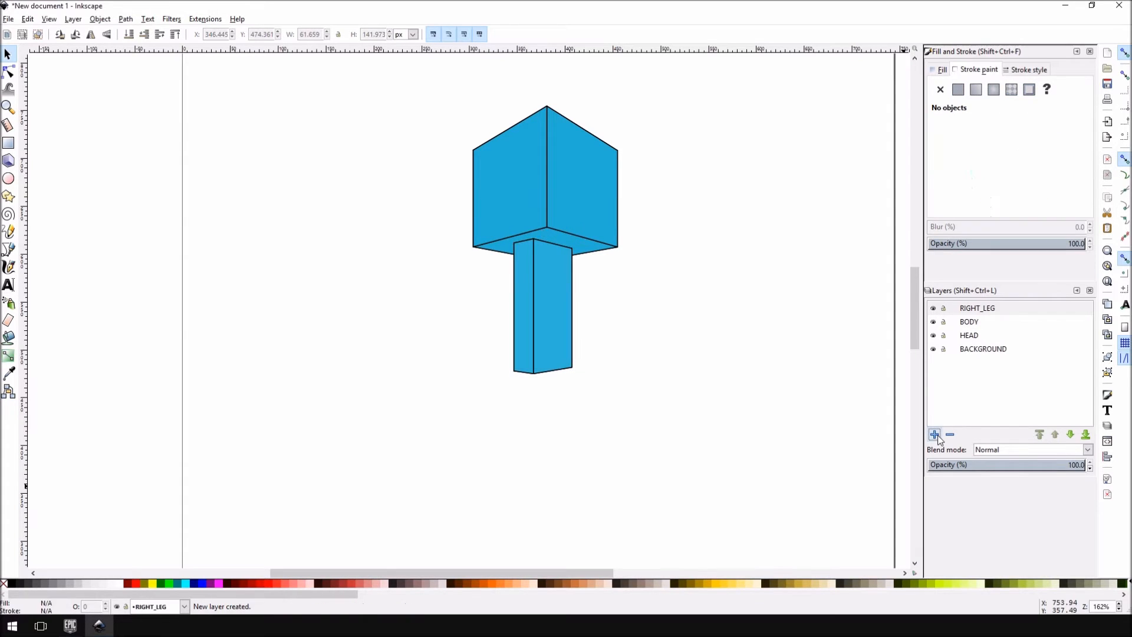
# Draw a slim 3D box about 31 × 112 px on the RIGHT_LEG layer, directly below the body's left side
pyautogui.click(9, 160)
pyautogui.moveTo(514, 371)
pyautogui.mouseDown()
pyautogui.moveTo(546, 515)
pyautogui.moveTo(535, 531)
pyautogui.mouseUp()
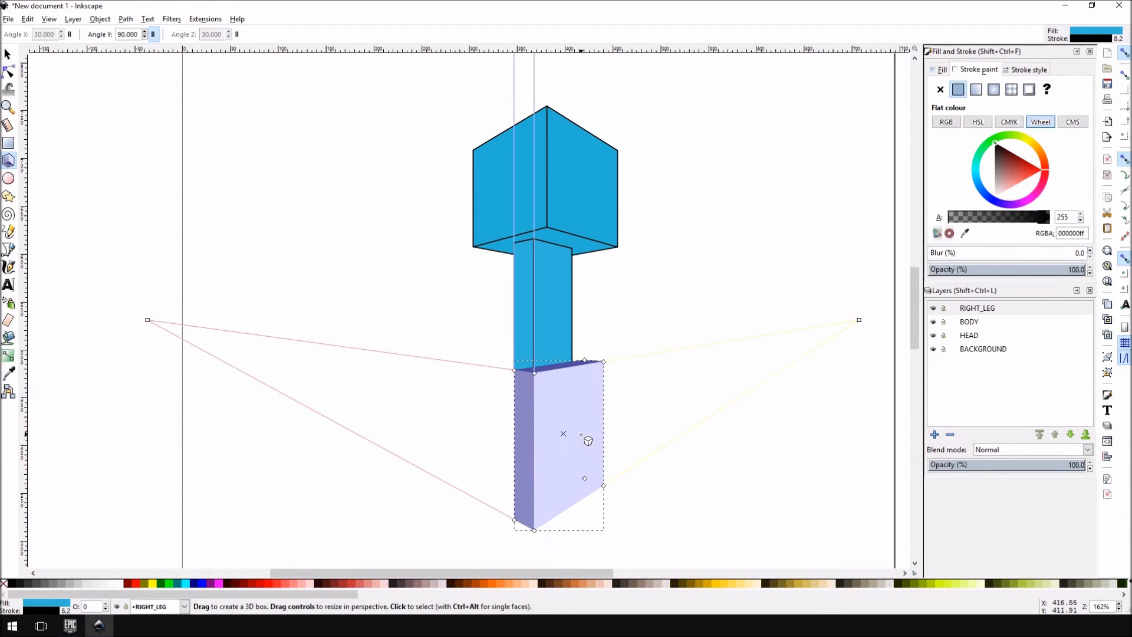
pyautogui.moveTo(602, 363); pyautogui.dragTo(555, 375)
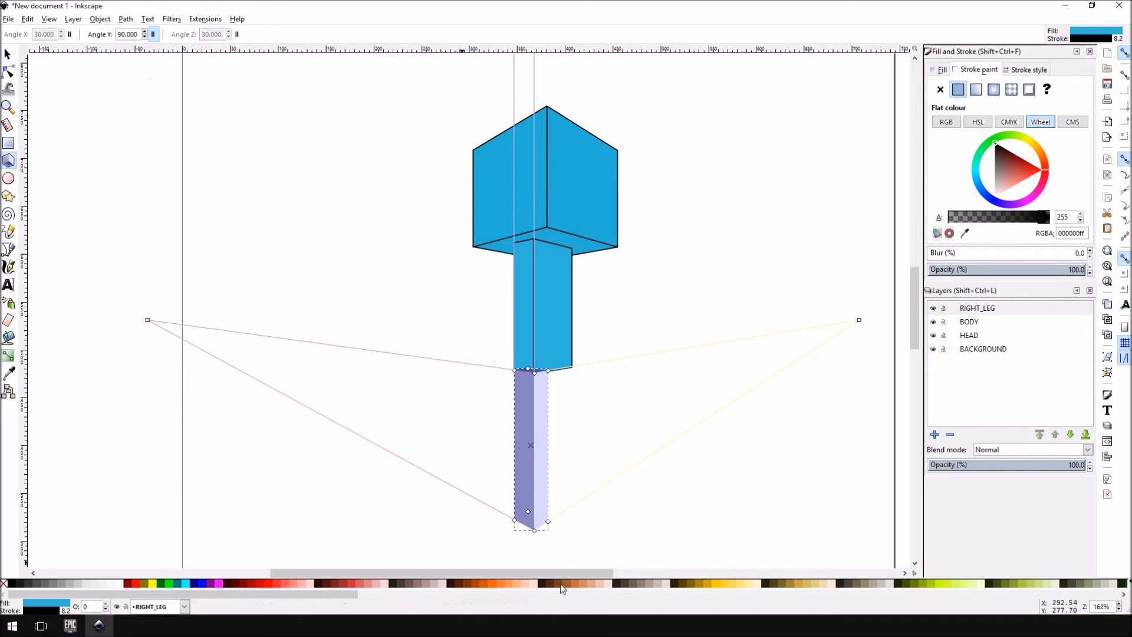
pyautogui.moveTo(535, 532); pyautogui.dragTo(536, 482)
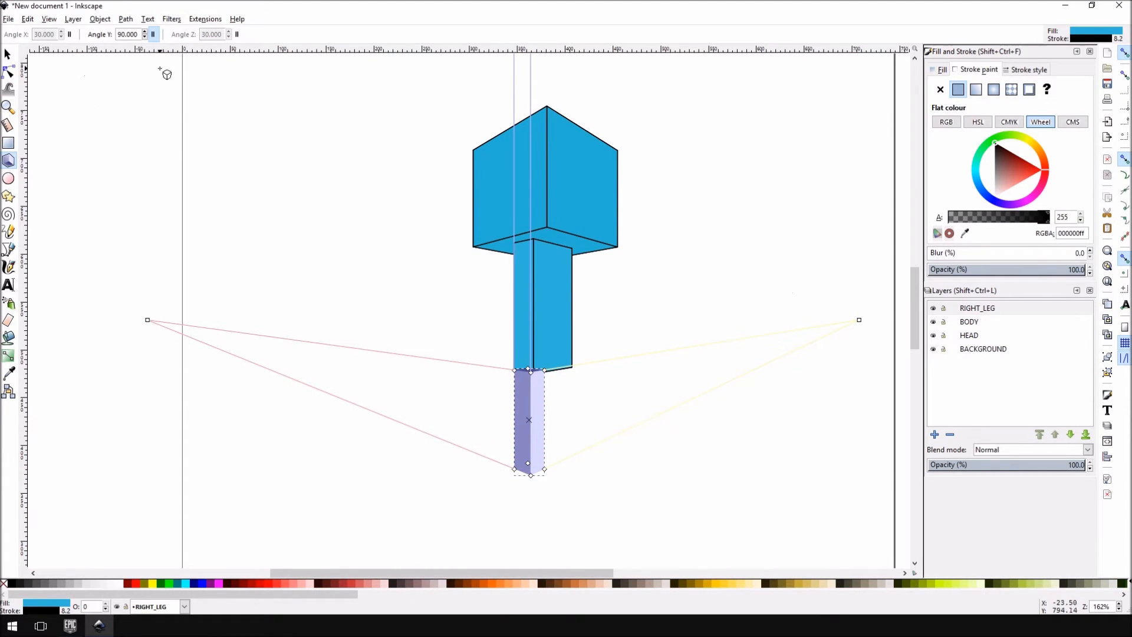
pyautogui.click(7, 54)
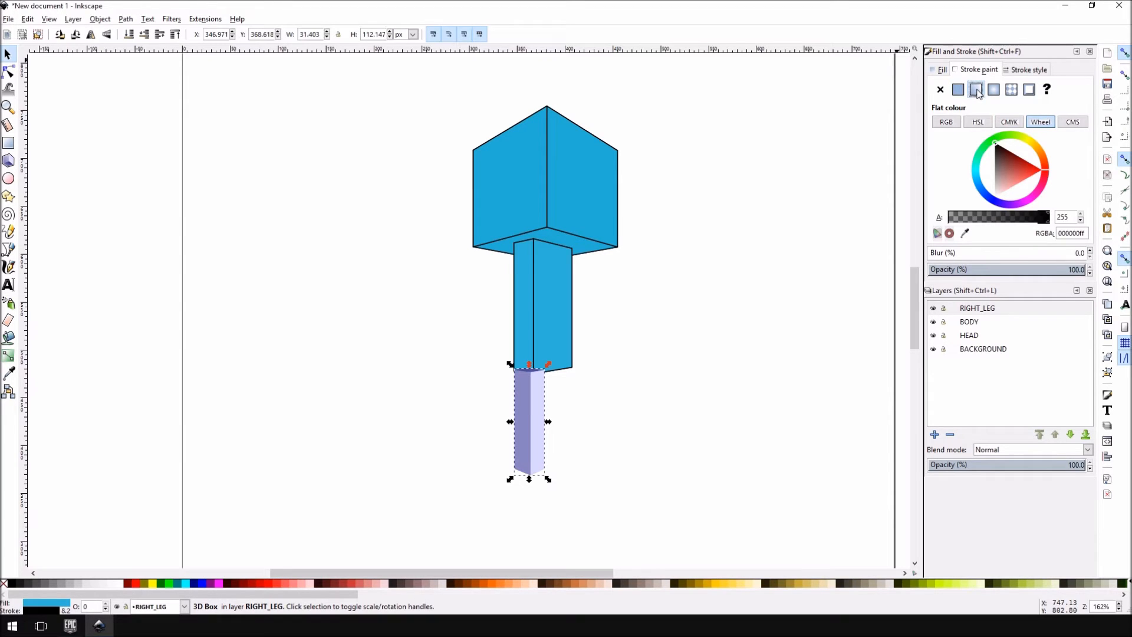
# Give the right leg's 3D box a flat black stroke and a flat blue fill (22b1d3ff)
pyautogui.click(975, 89)
pyautogui.click(959, 91)
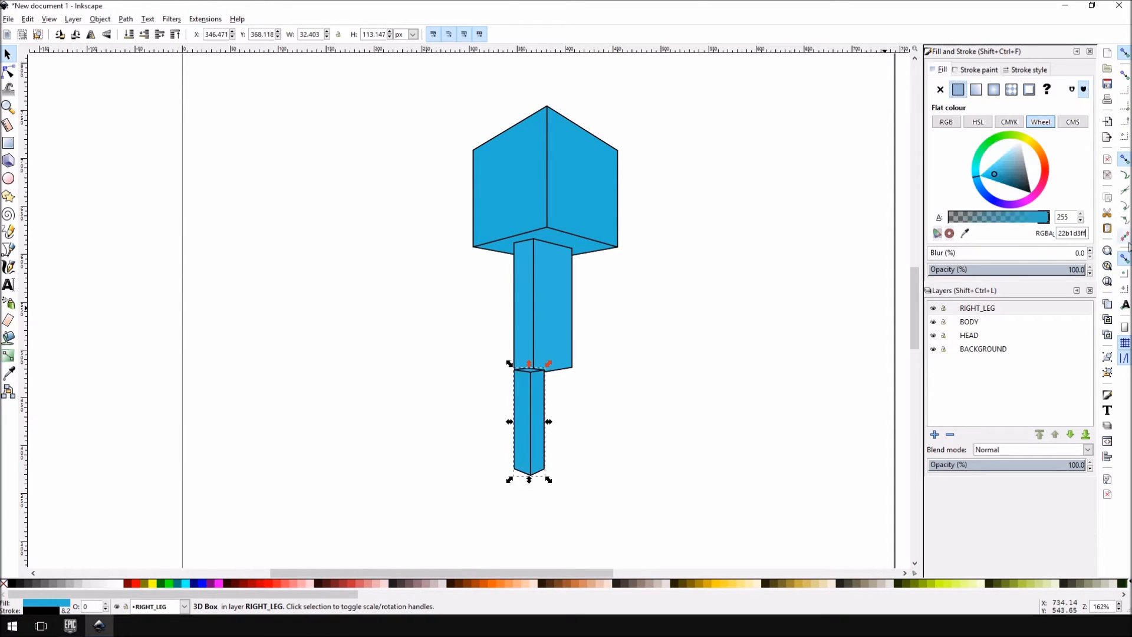
pyautogui.click(8, 54)
pyautogui.click(523, 395)
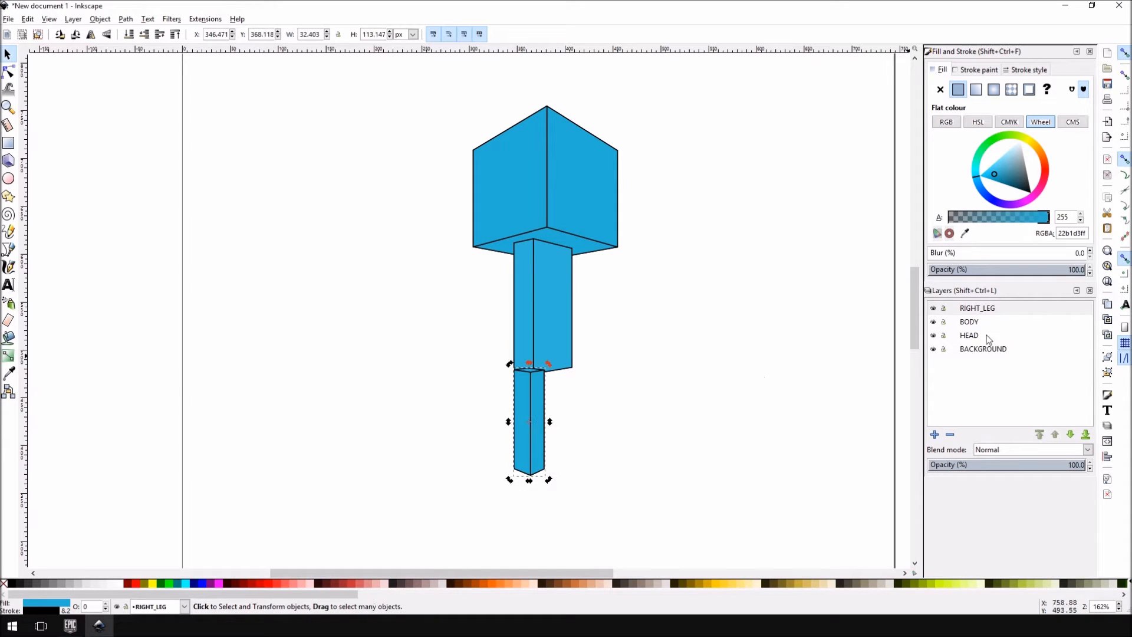
# Add a layer named LEFT_LEG above the RIGHT_LEG layer
pyautogui.click(935, 434)
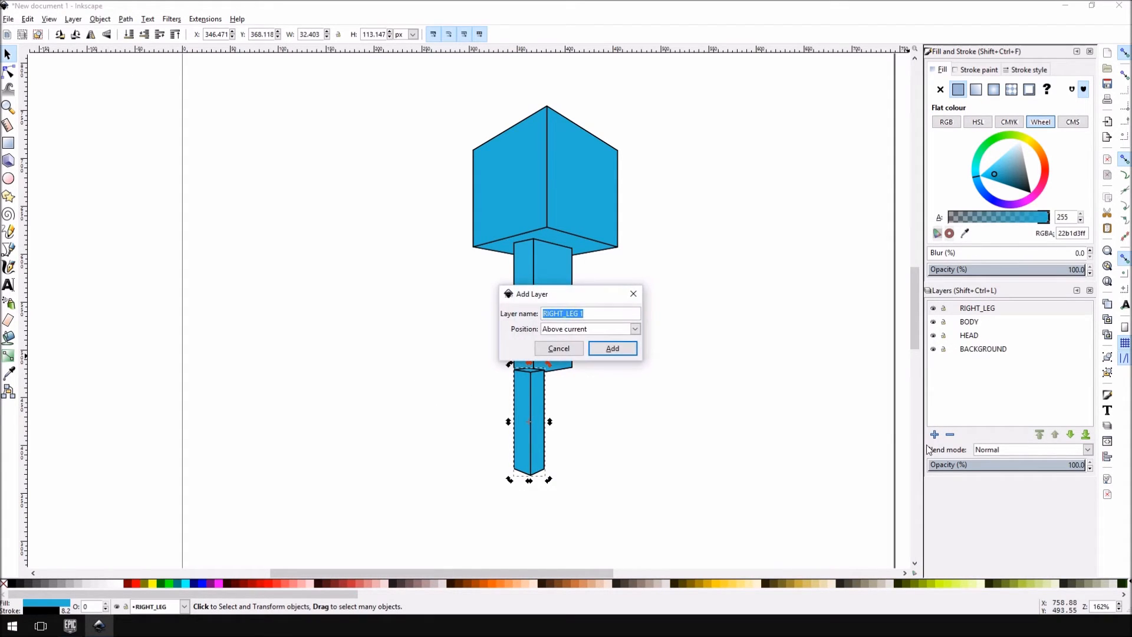
pyautogui.write('LEFT_LEG')
pyautogui.press('Return')
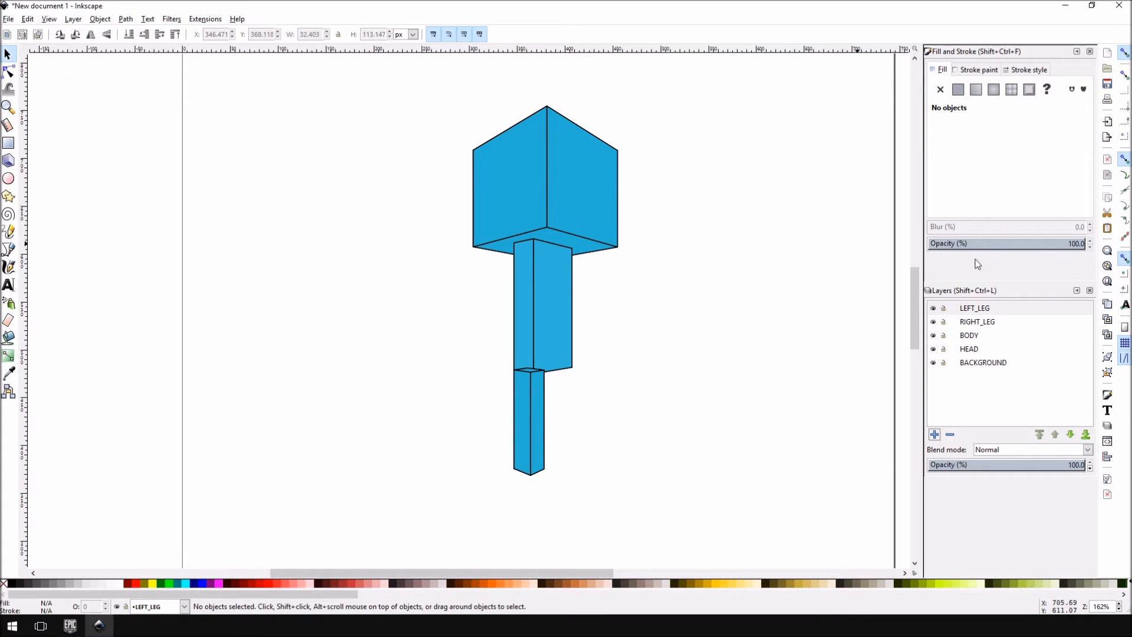
# Copy the right leg's box onto the LEFT_LEG layer and place the copy beside it under the body's right side
pyautogui.click(974, 323)
pyautogui.click(532, 398)
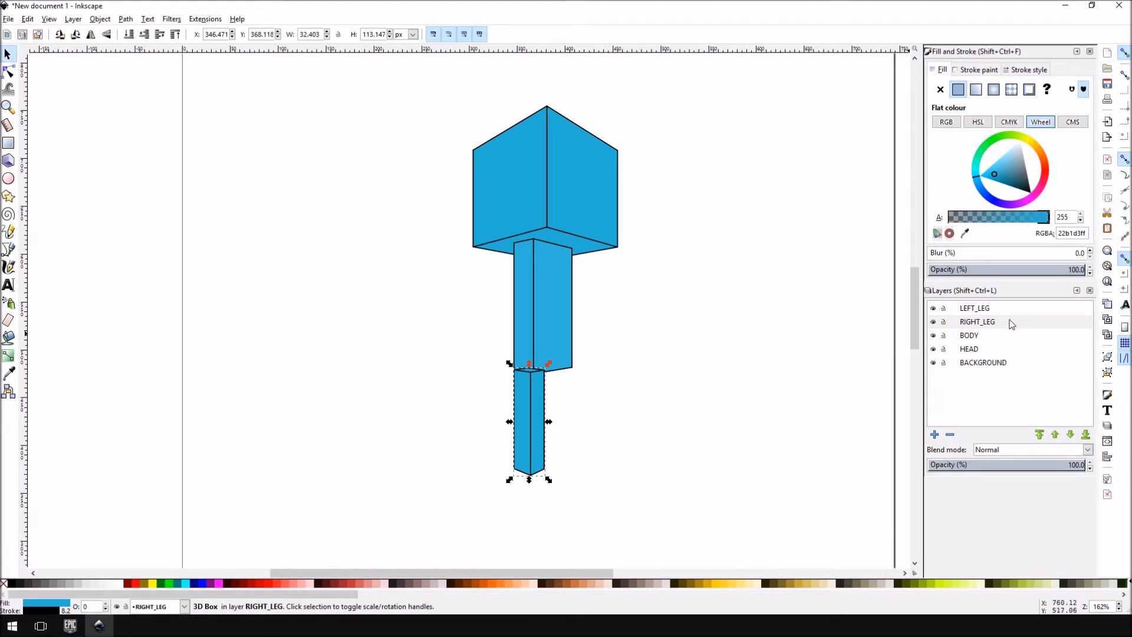
pyautogui.click(998, 310)
pyautogui.hotkey('ctrl', 'v')
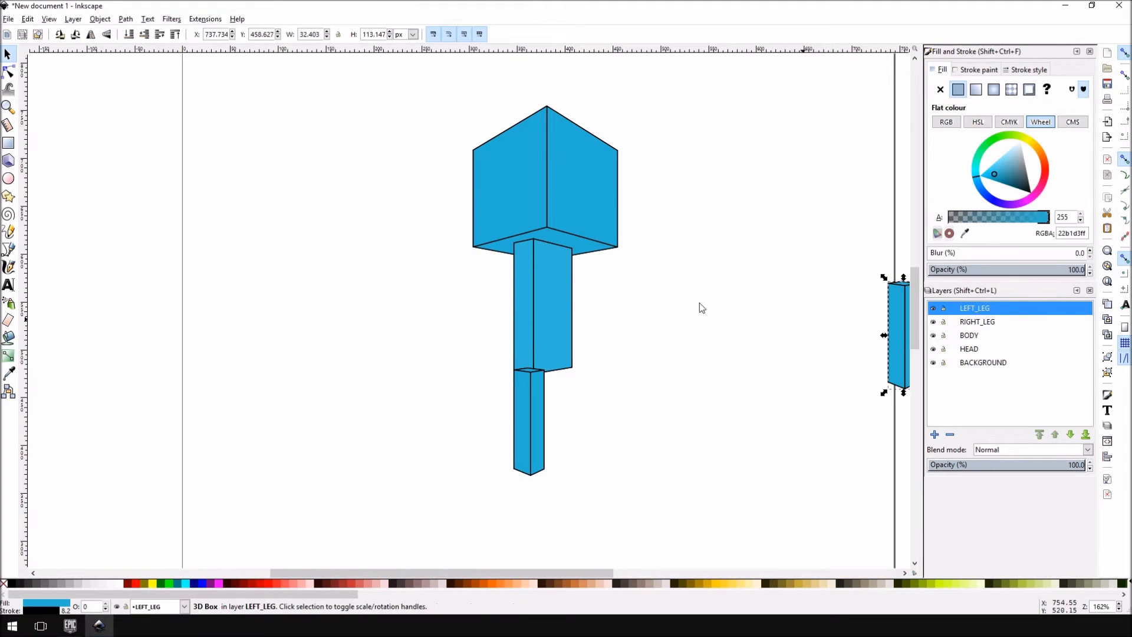
pyautogui.moveTo(894, 318); pyautogui.dragTo(551, 395)
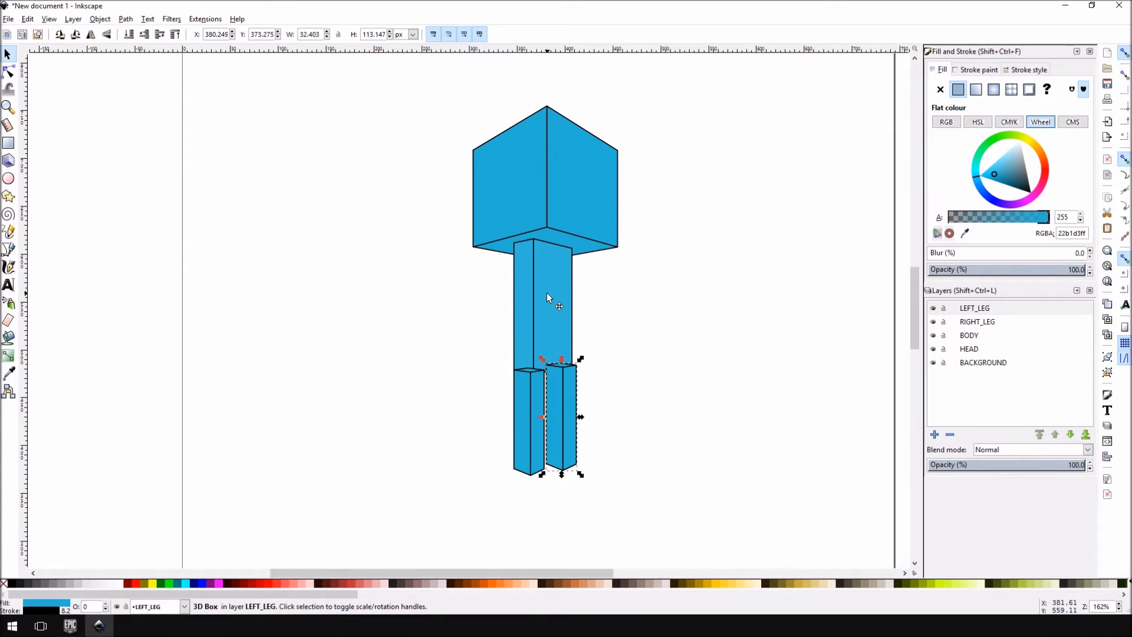
# Raise the BODY layer above the LEFT_LEG and RIGHT_LEG layers, and select the left leg's box
pyautogui.click(547, 294)
pyautogui.click(529, 383)
pyautogui.click(548, 289)
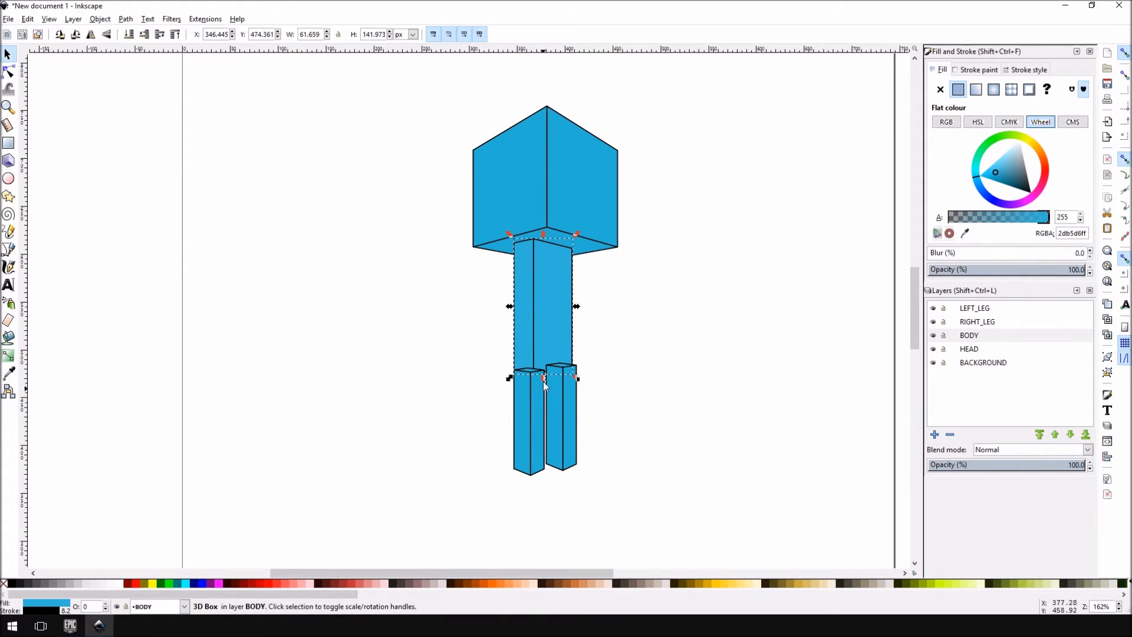
pyautogui.click(975, 335)
pyautogui.click(1055, 434)
pyautogui.click(1055, 437)
pyautogui.click(565, 420)
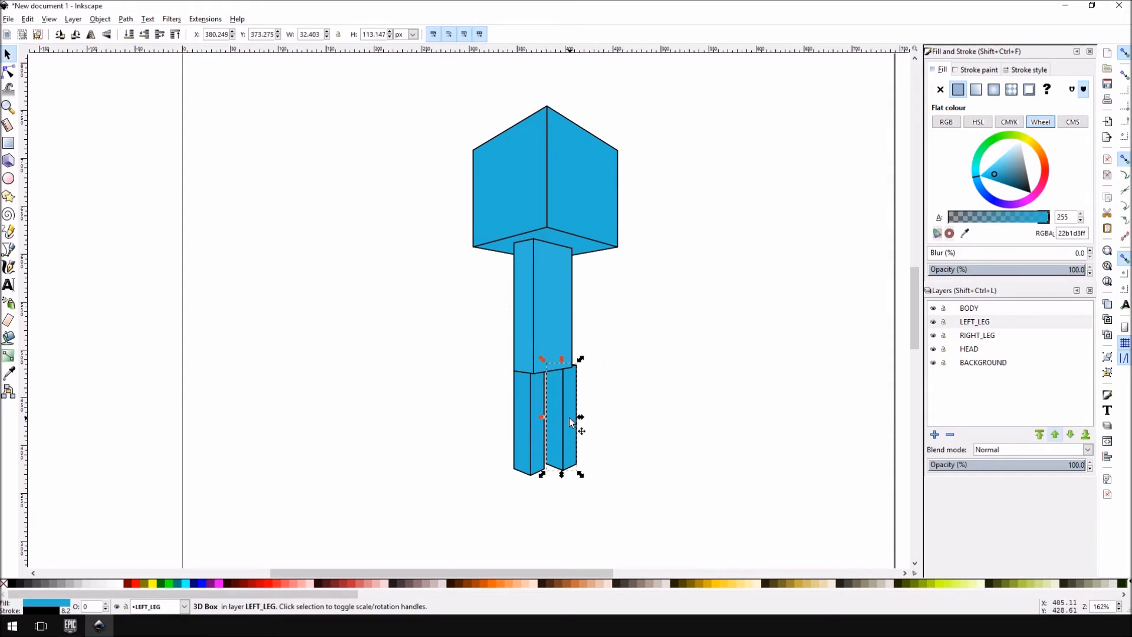
# Move the left leg's box closer to the right leg so the two overlap under the body
pyautogui.click(564, 420)
pyautogui.click(7, 54)
pyautogui.moveTo(556, 391); pyautogui.dragTo(546, 390)
pyautogui.click(523, 436)
pyautogui.click(564, 386)
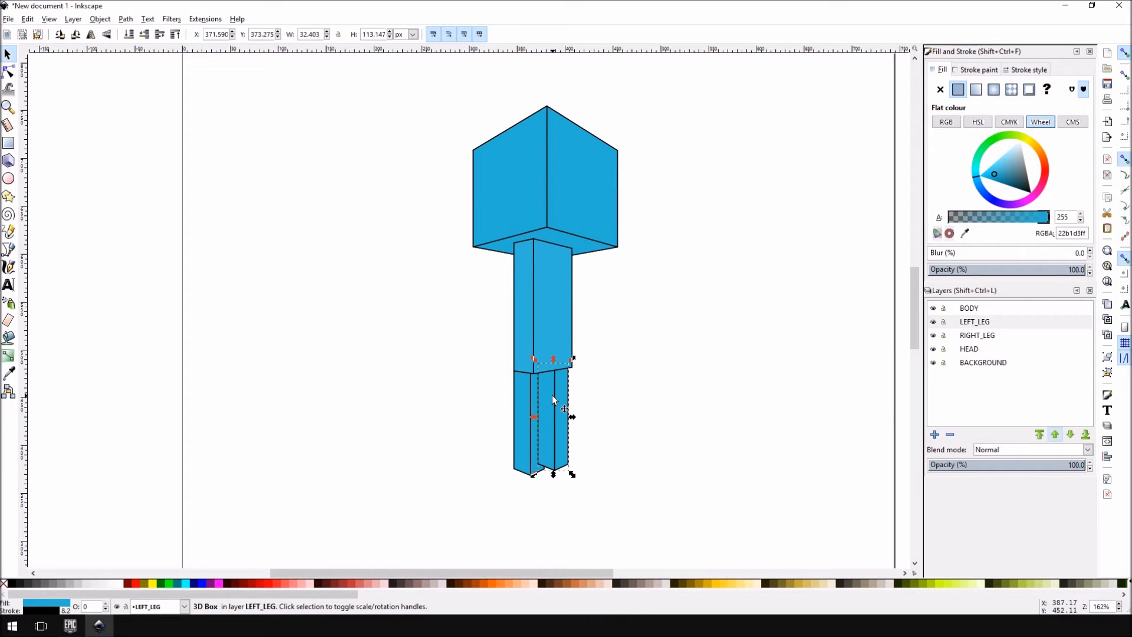
# Lower the LEFT_LEG layer below RIGHT_LEG and shift the left leg's box slightly outward under the body's edge
pyautogui.click(967, 326)
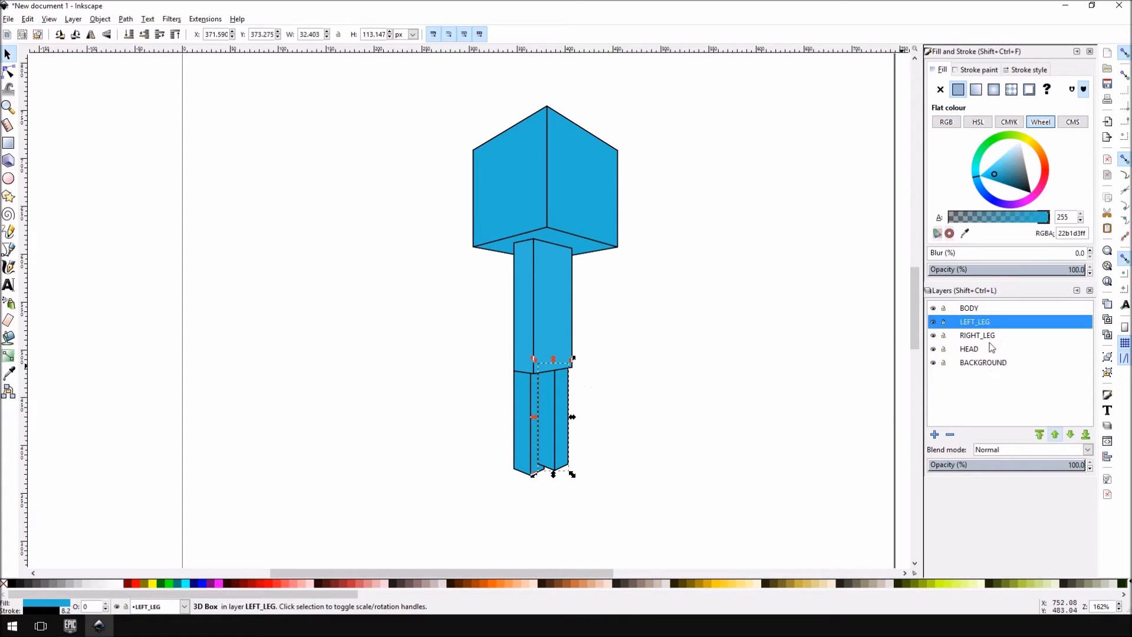
pyautogui.click(1070, 434)
pyautogui.click(531, 400)
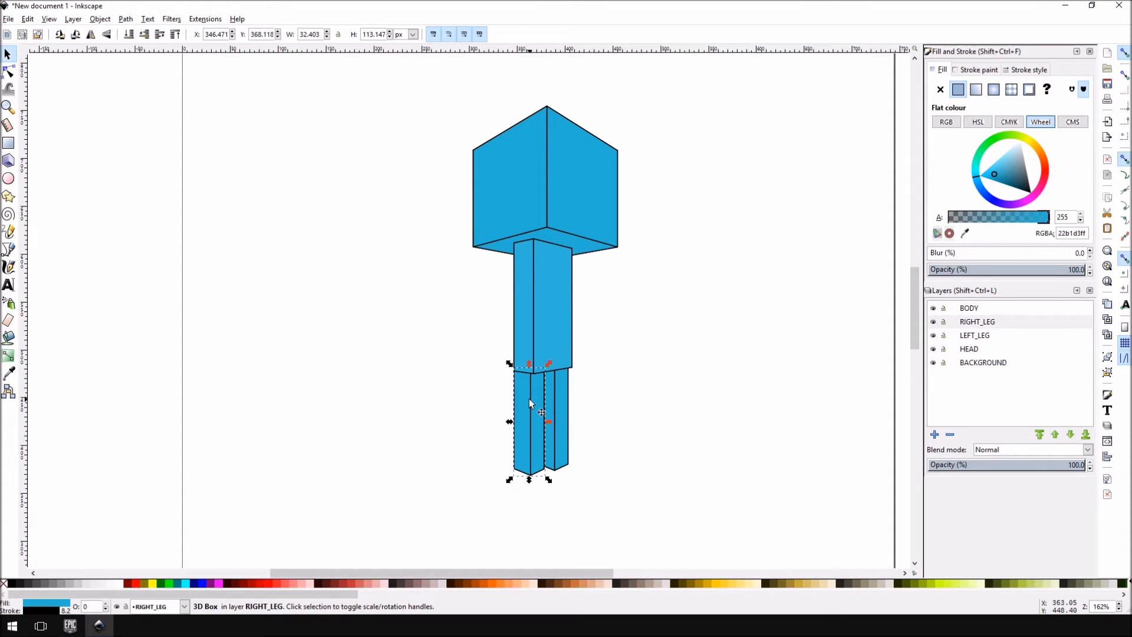
pyautogui.moveTo(554, 381); pyautogui.dragTo(562, 384)
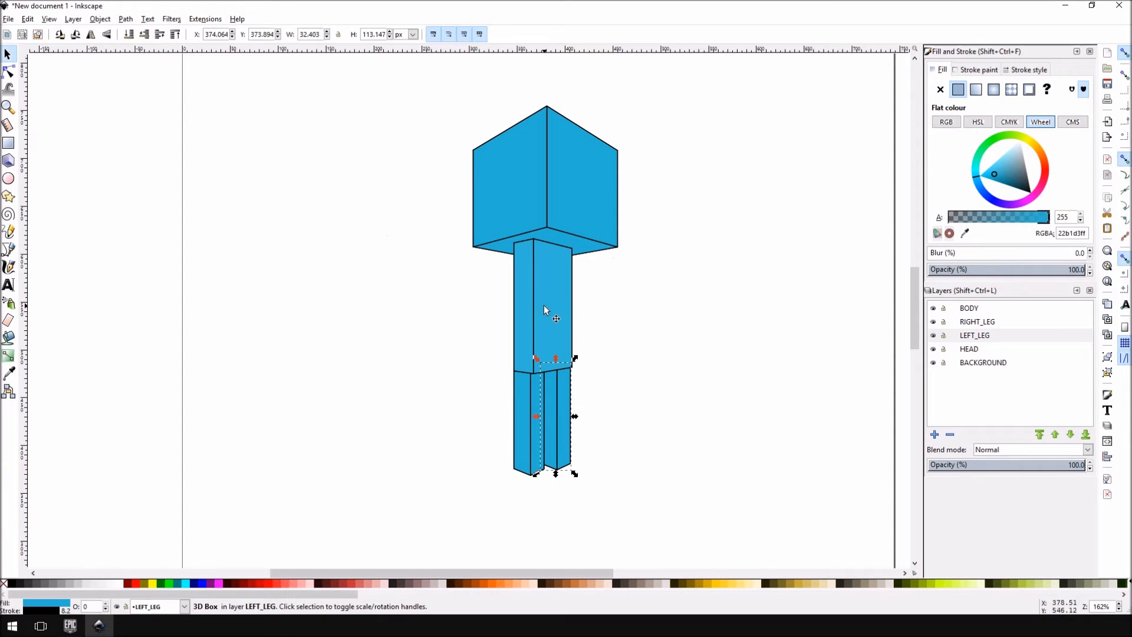
# Copy the right leg's box, add a layer named RIGHT_ARM above the RIGHT_LEG layer, and make it current
pyautogui.click(525, 392)
pyautogui.press('ctrl')
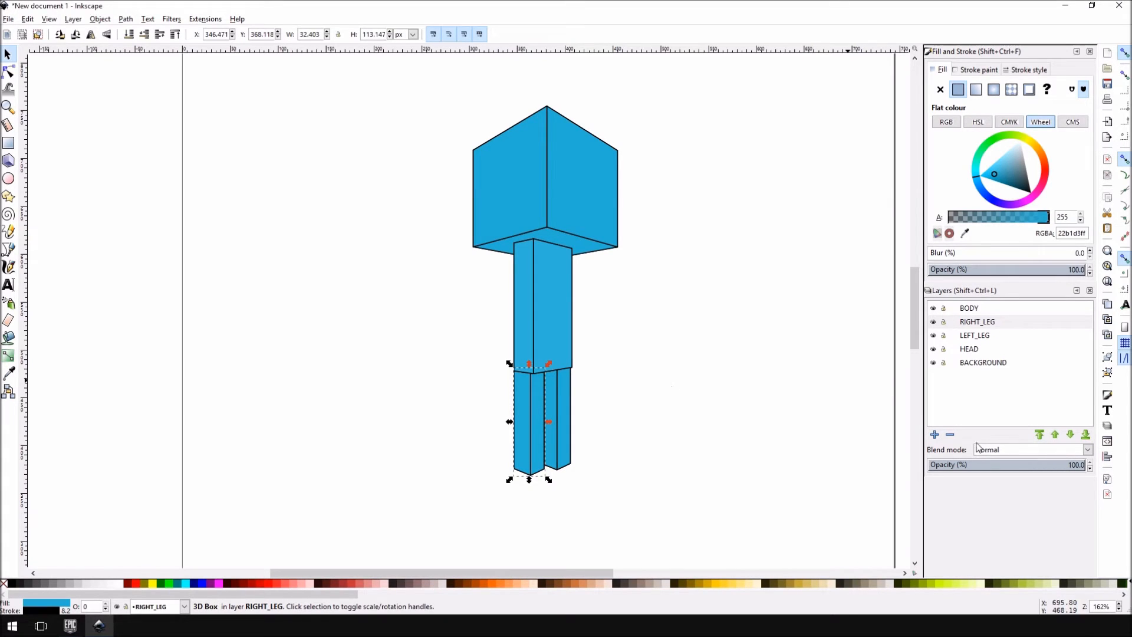
pyautogui.click(936, 436)
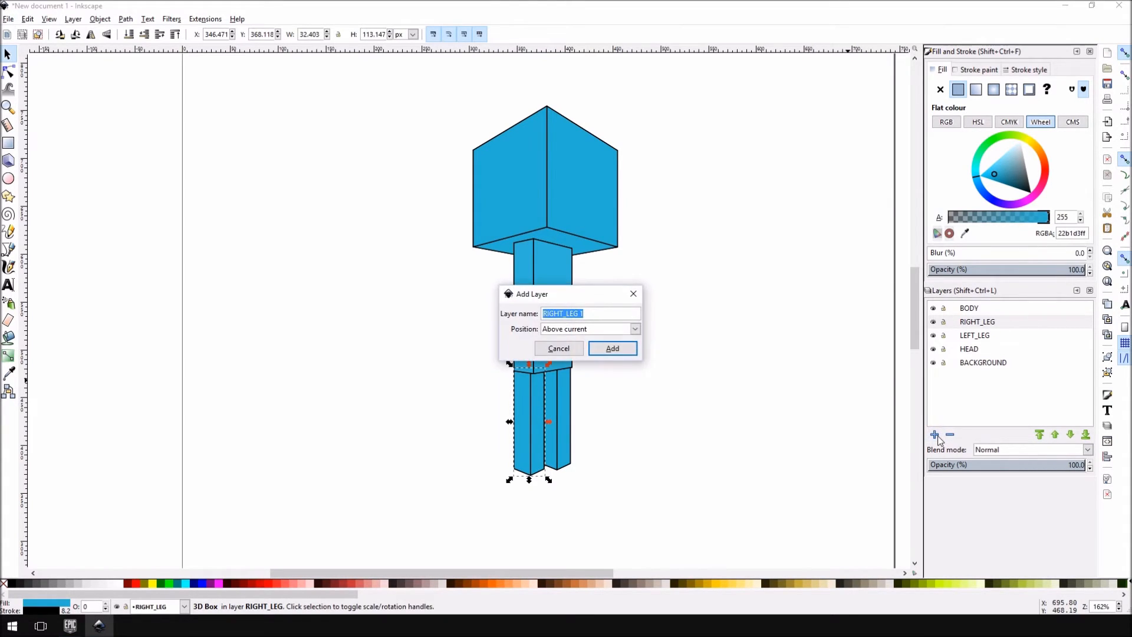
pyautogui.write('RM')
pyautogui.press('Return')
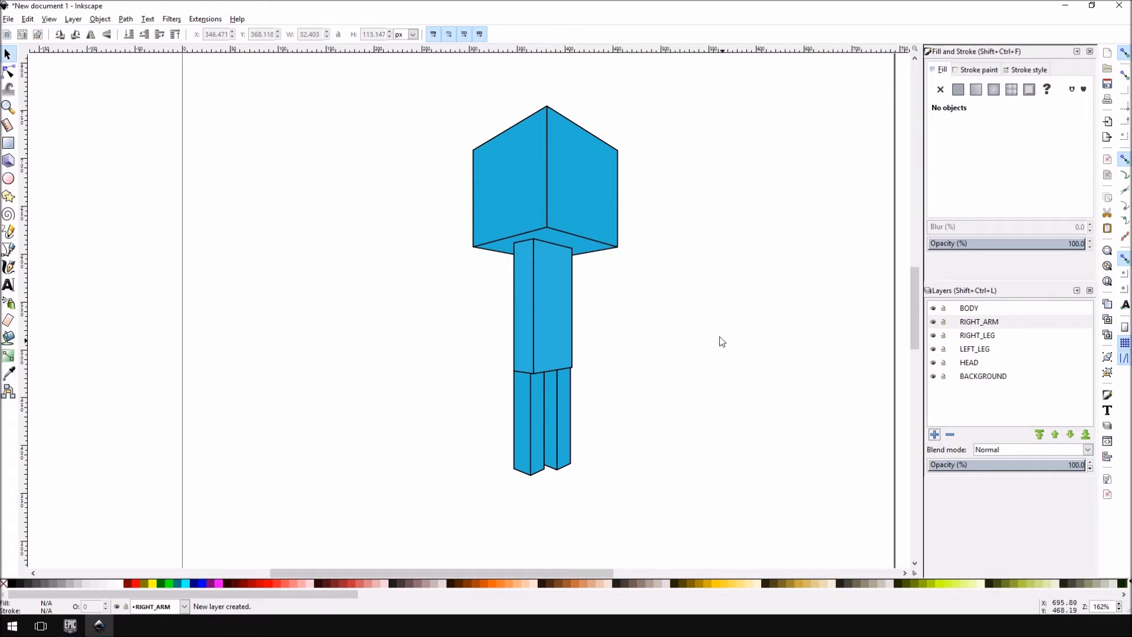
pyautogui.click(989, 321)
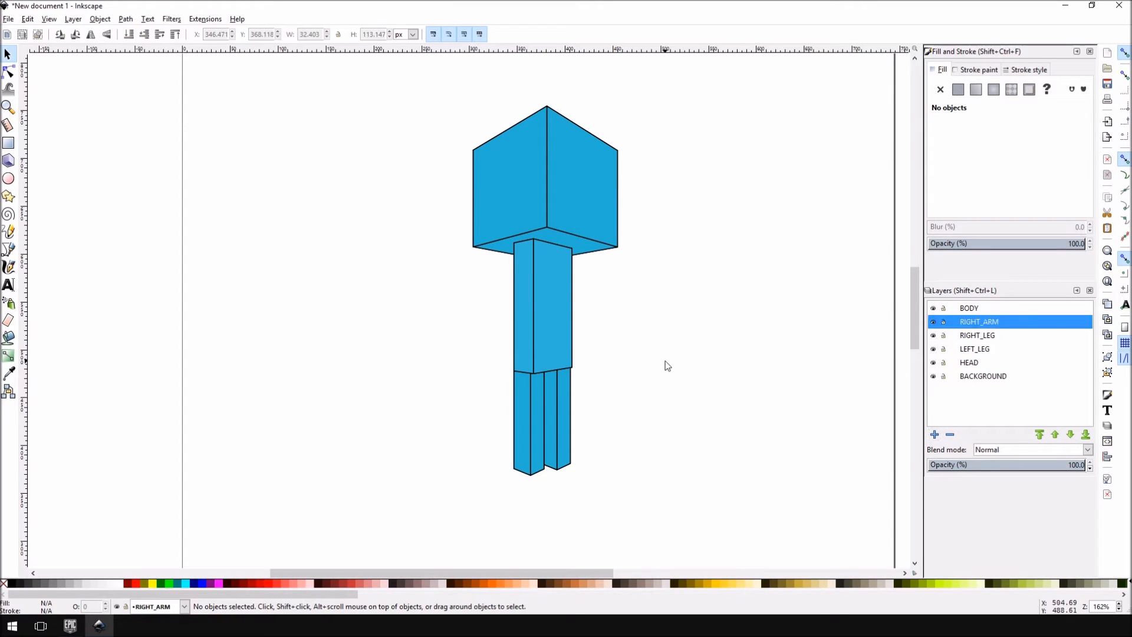
pyautogui.hotkey('ctrl', 'v')
pyautogui.moveTo(714, 308); pyautogui.dragTo(500, 264)
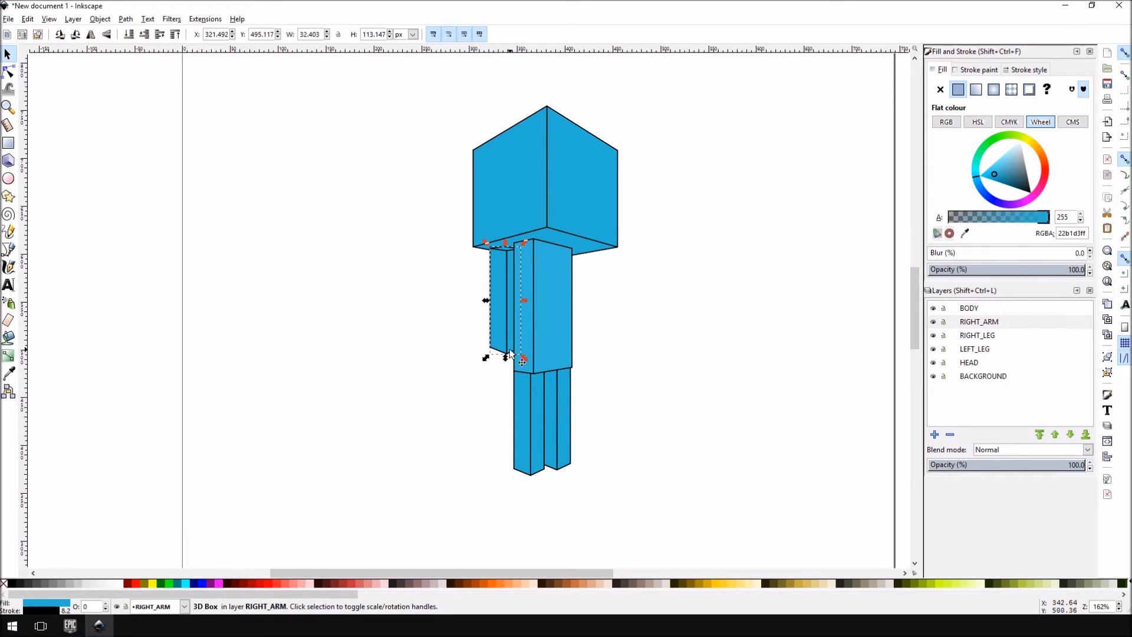
pyautogui.moveTo(496, 288); pyautogui.dragTo(473, 303)
pyautogui.press('Delete')
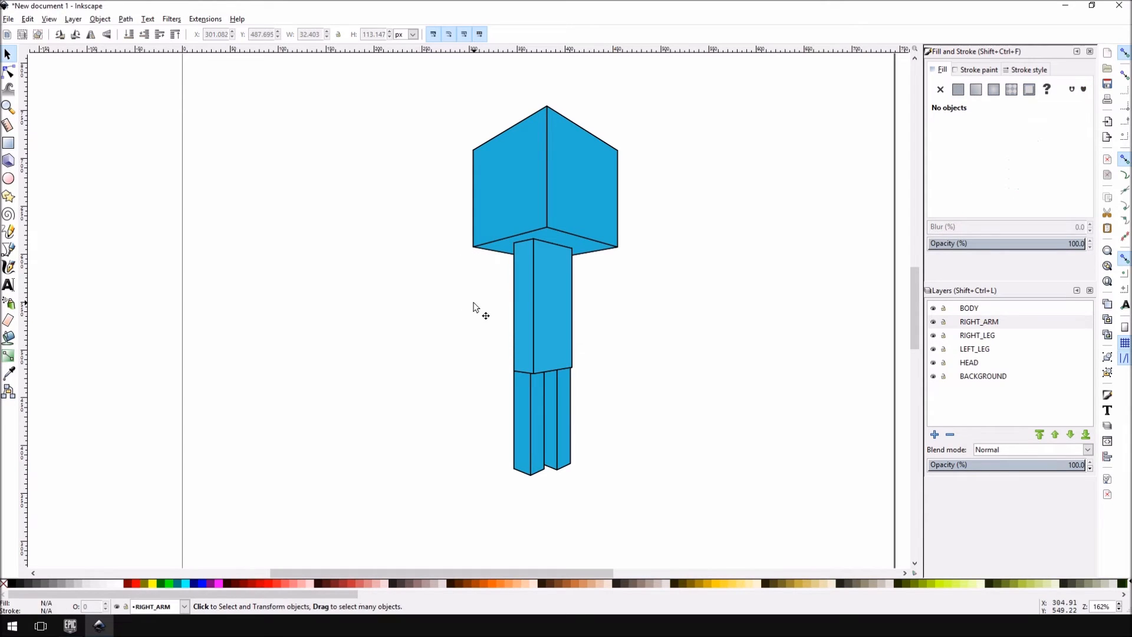
# Draw a 3D box on the RIGHT_ARM layer at the top of the body and raise that layer above BODY
pyautogui.click(991, 324)
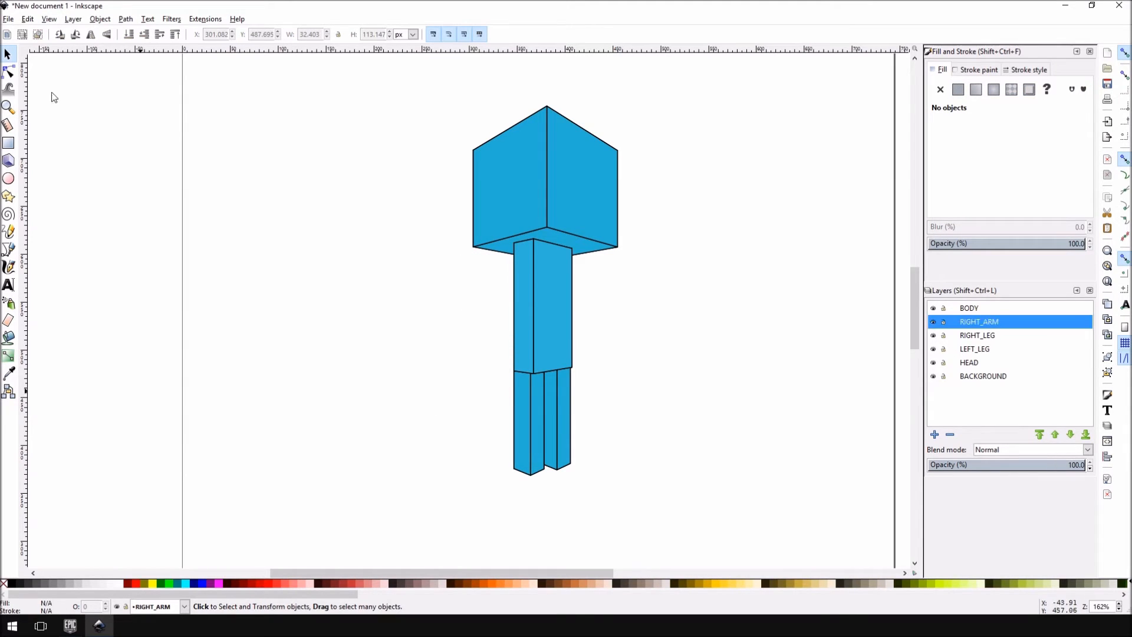
pyautogui.click(8, 160)
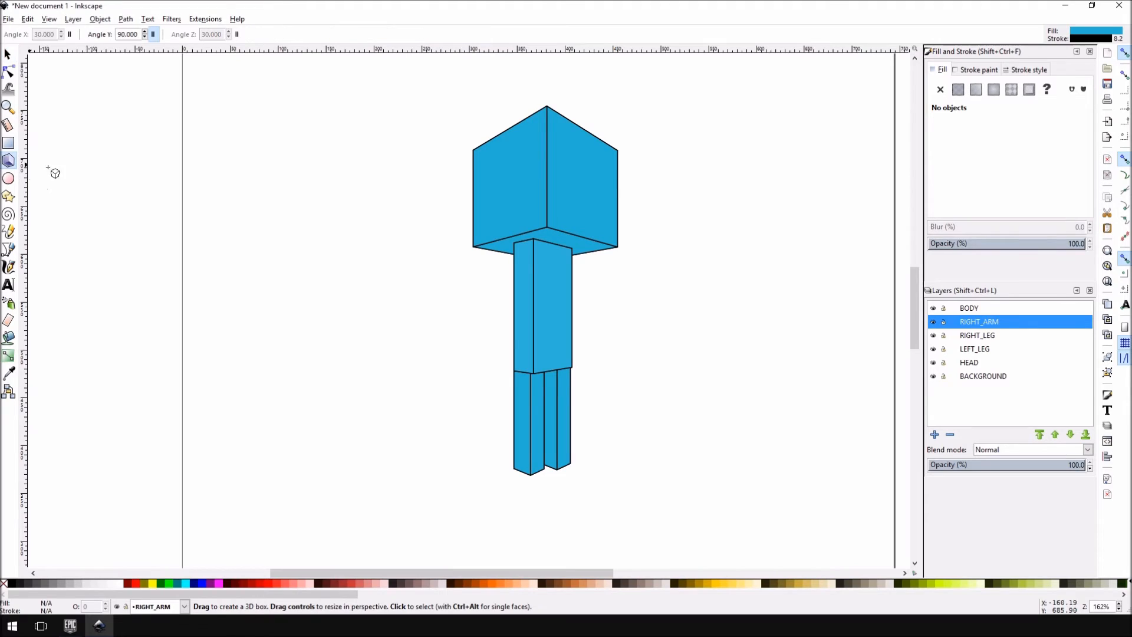
pyautogui.moveTo(512, 243); pyautogui.dragTo(503, 333)
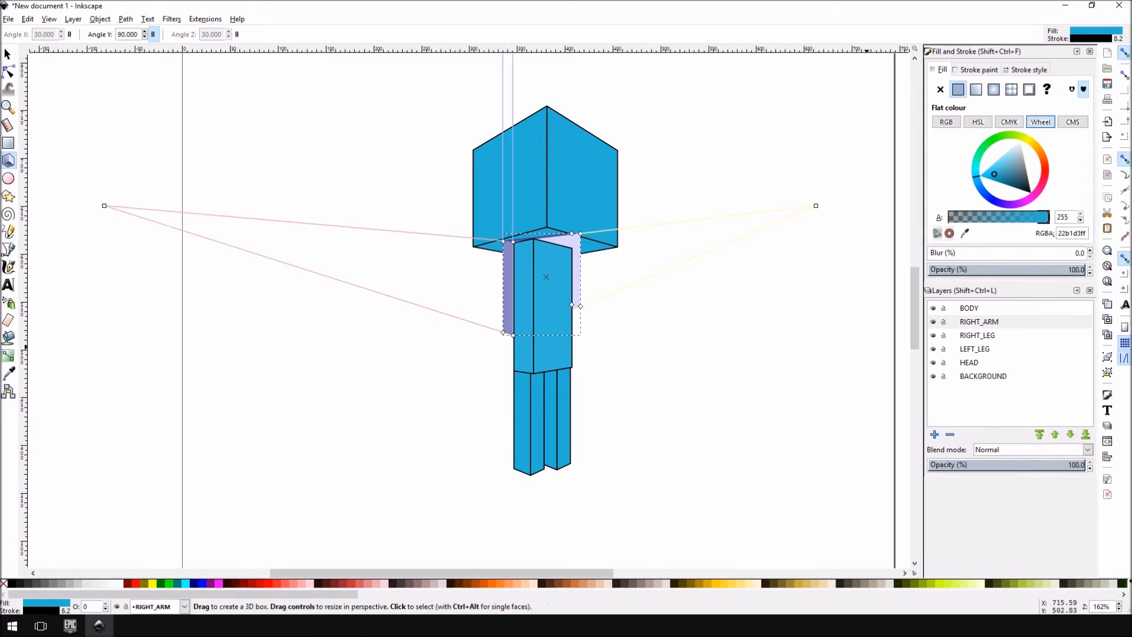
pyautogui.click(987, 323)
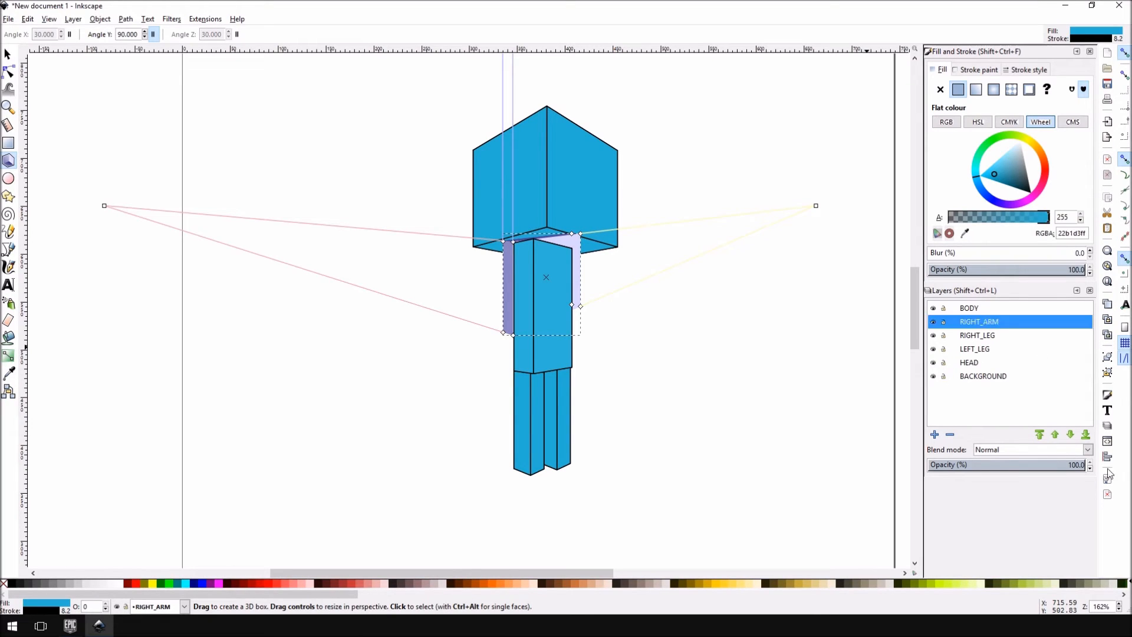
pyautogui.click(1055, 434)
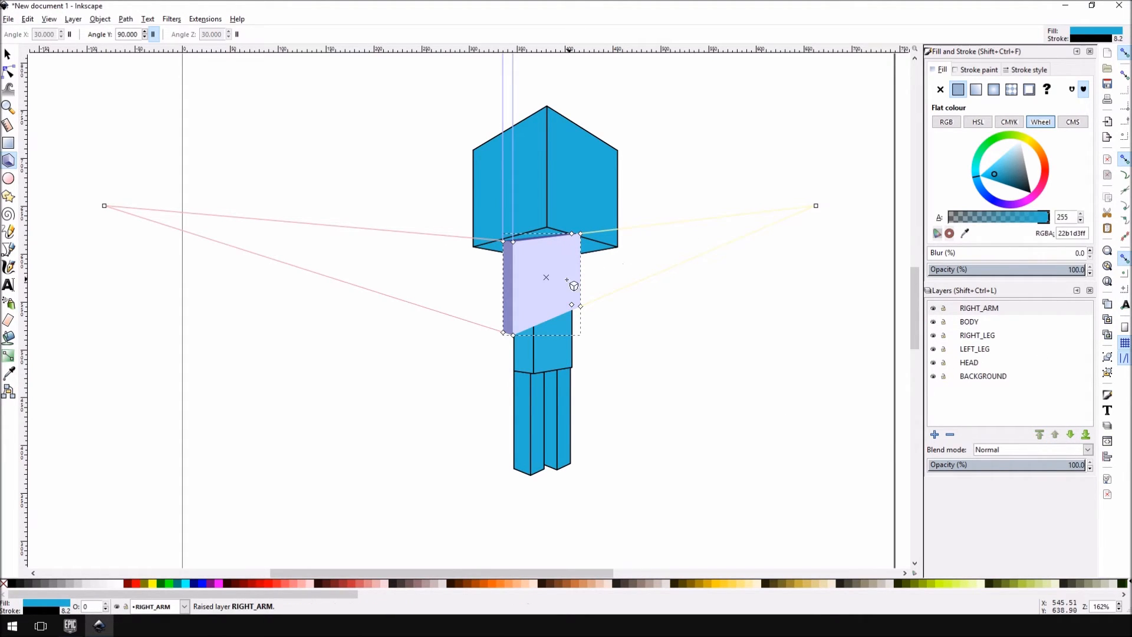
# Reshape the arm box into a slim arm about 29 px wide and 112 px high and place it just below the head
pyautogui.moveTo(581, 234); pyautogui.dragTo(527, 239)
pyautogui.moveTo(513, 334); pyautogui.dragTo(513, 348)
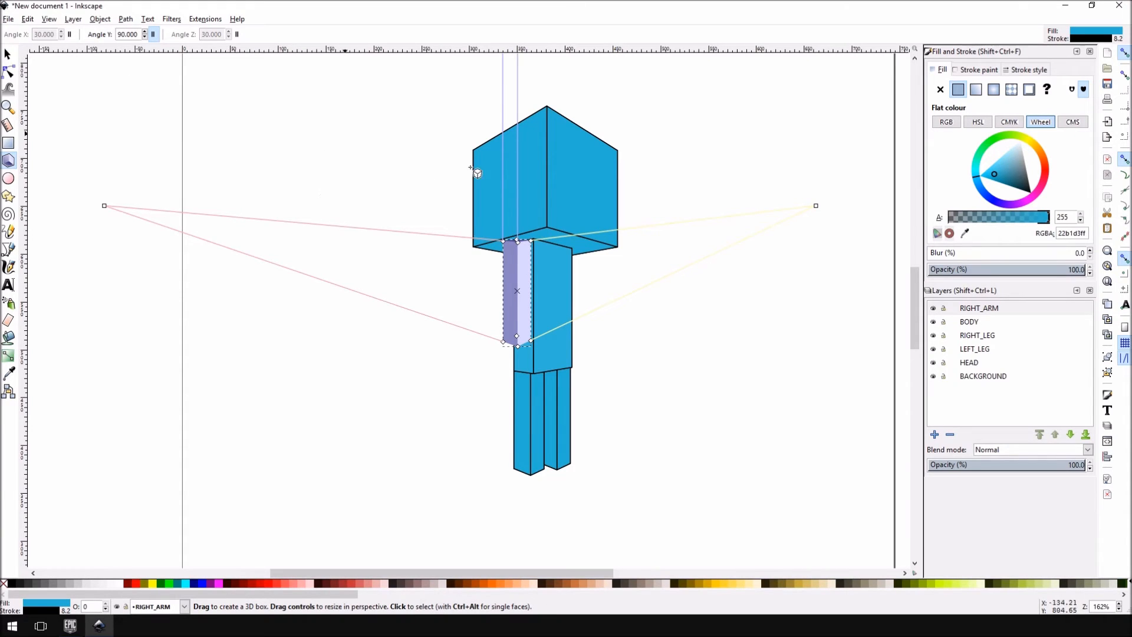
pyautogui.scroll(3, 539, 248)
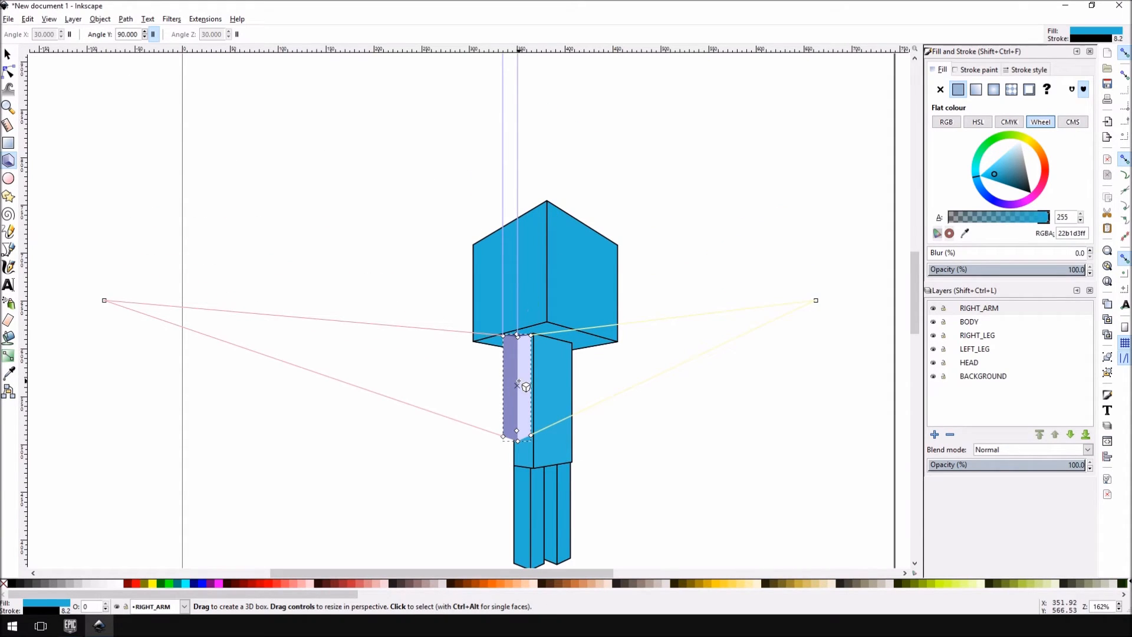
pyautogui.press('s')
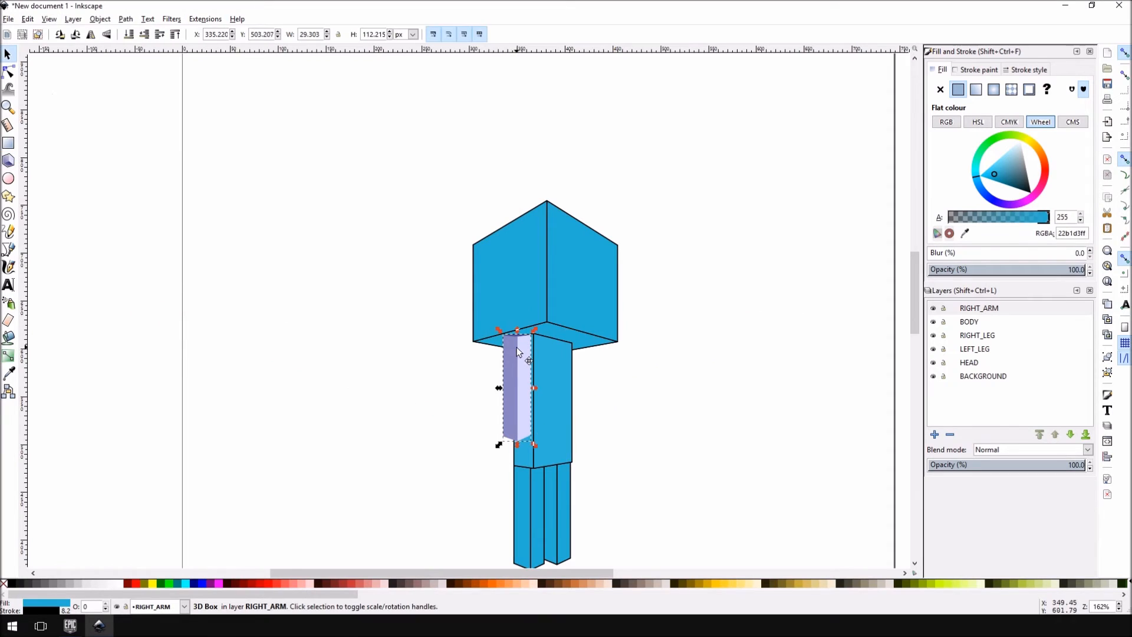
pyautogui.moveTo(516, 345); pyautogui.dragTo(517, 367)
pyautogui.moveTo(511, 414); pyautogui.dragTo(519, 391)
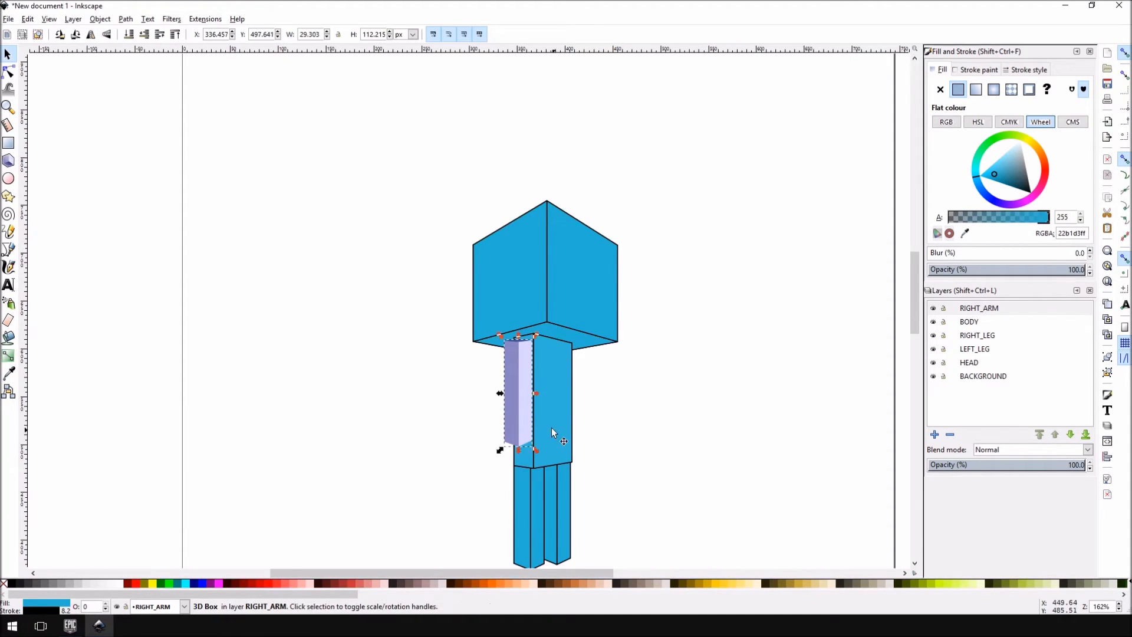
# Give the right arm's 3D box a flat blue fill (28b6d8ff) and a flat black stroke (000000ff)
pyautogui.click(522, 368)
pyautogui.doubleClick(1087, 233)
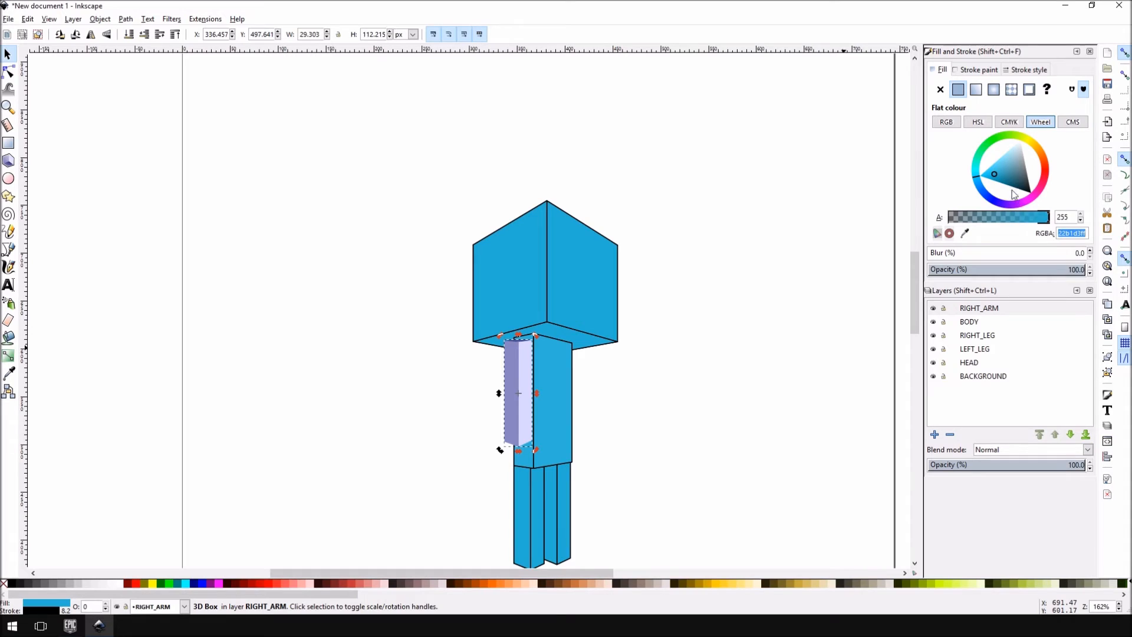
pyautogui.click(996, 175)
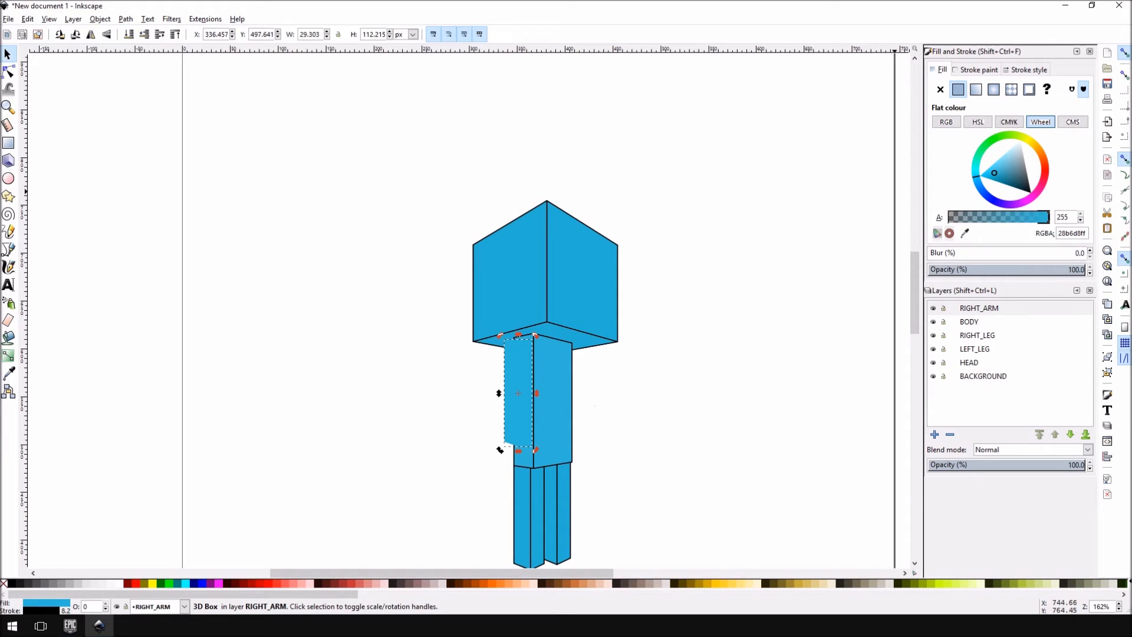
pyautogui.click(979, 69)
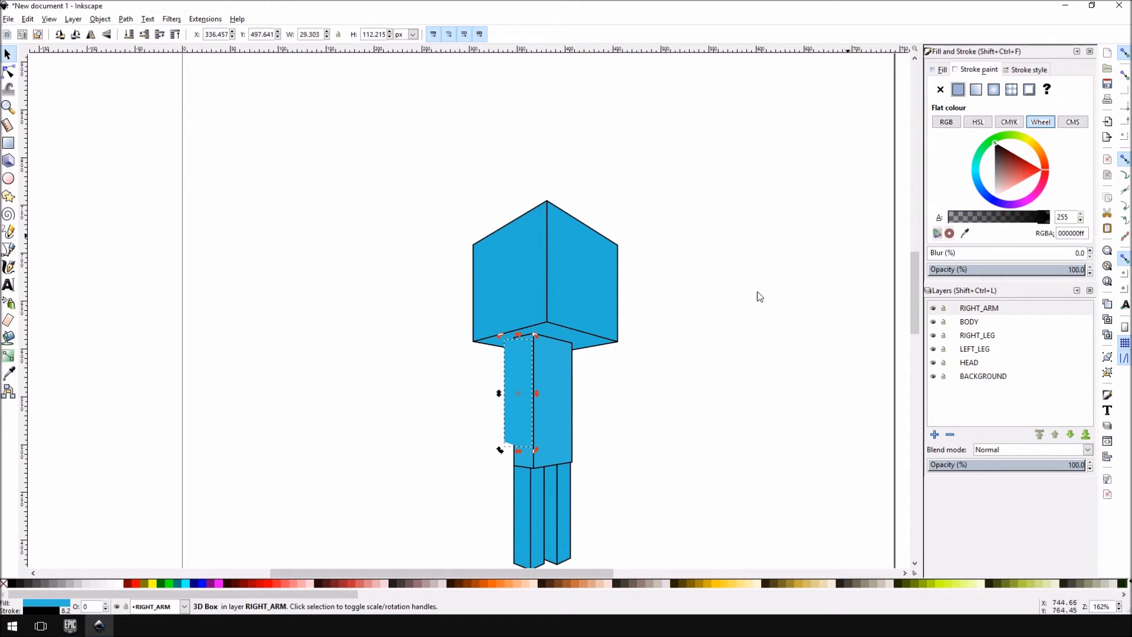
pyautogui.click(975, 90)
pyautogui.click(959, 90)
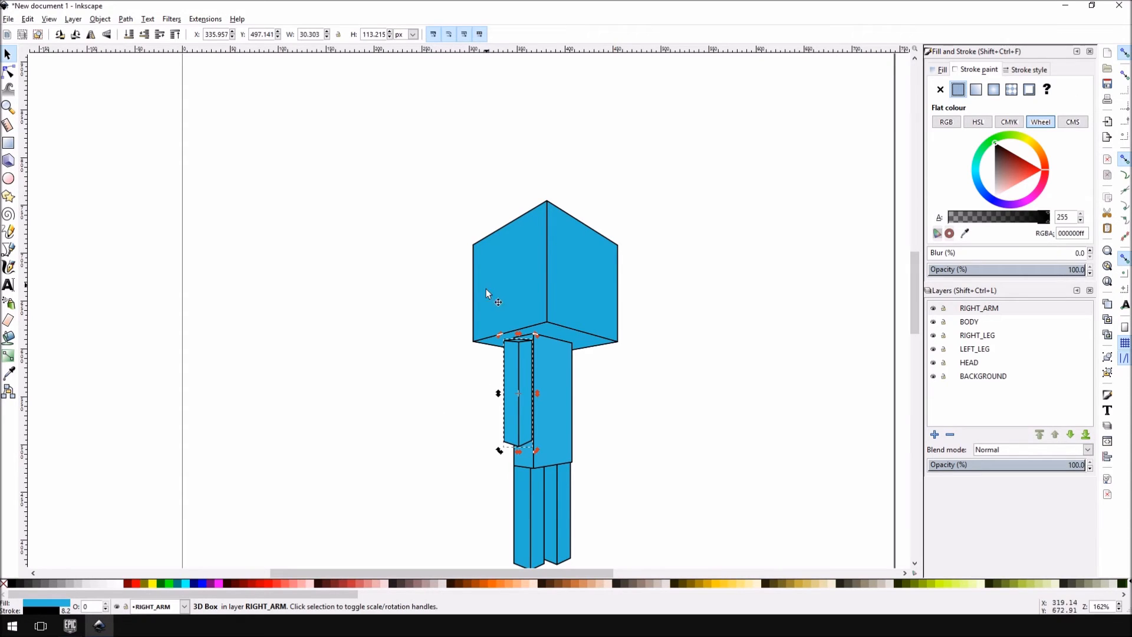
# Select the right arm's box and add a layer named LEFT_ARM above the RIGHT_ARM layer
pyautogui.click(515, 360)
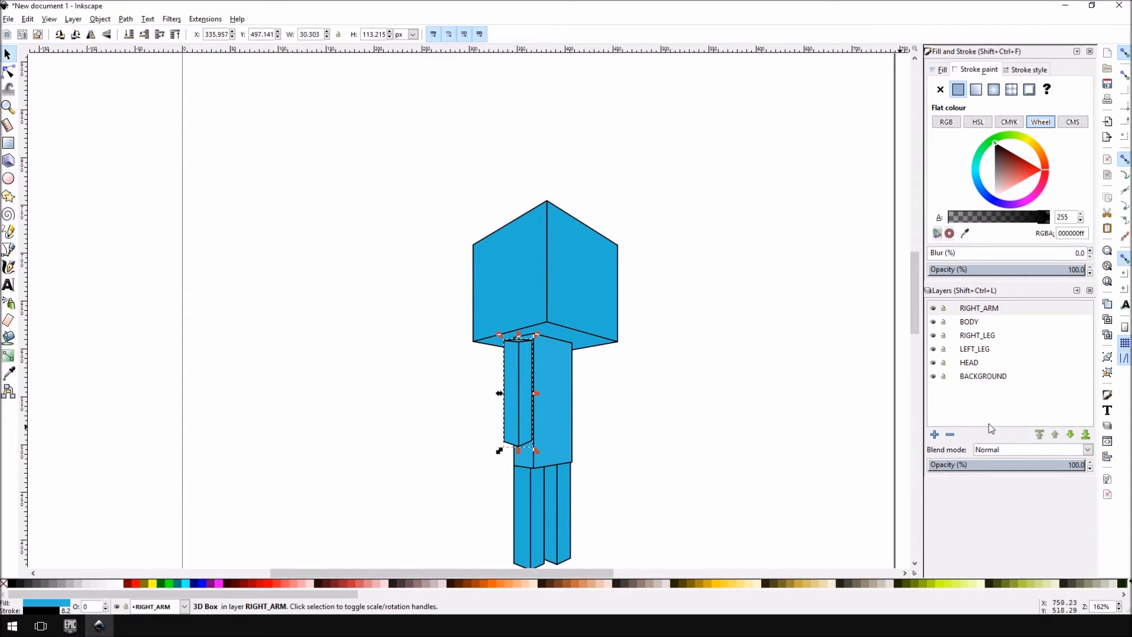
pyautogui.click(934, 435)
pyautogui.write('LEFT_ARM')
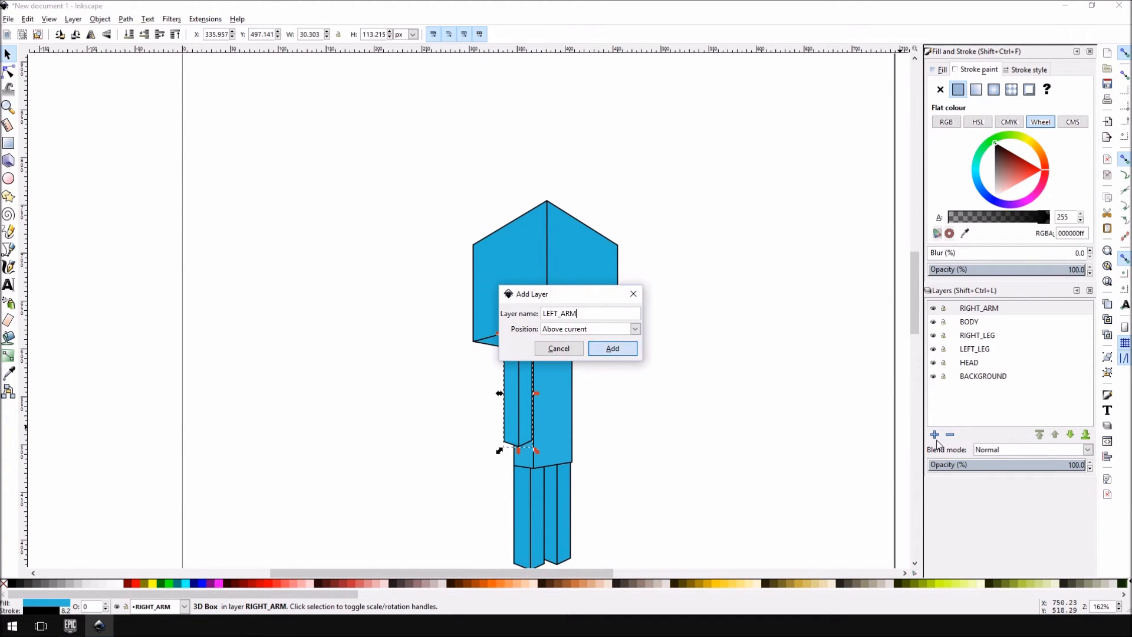
pyautogui.press('Return')
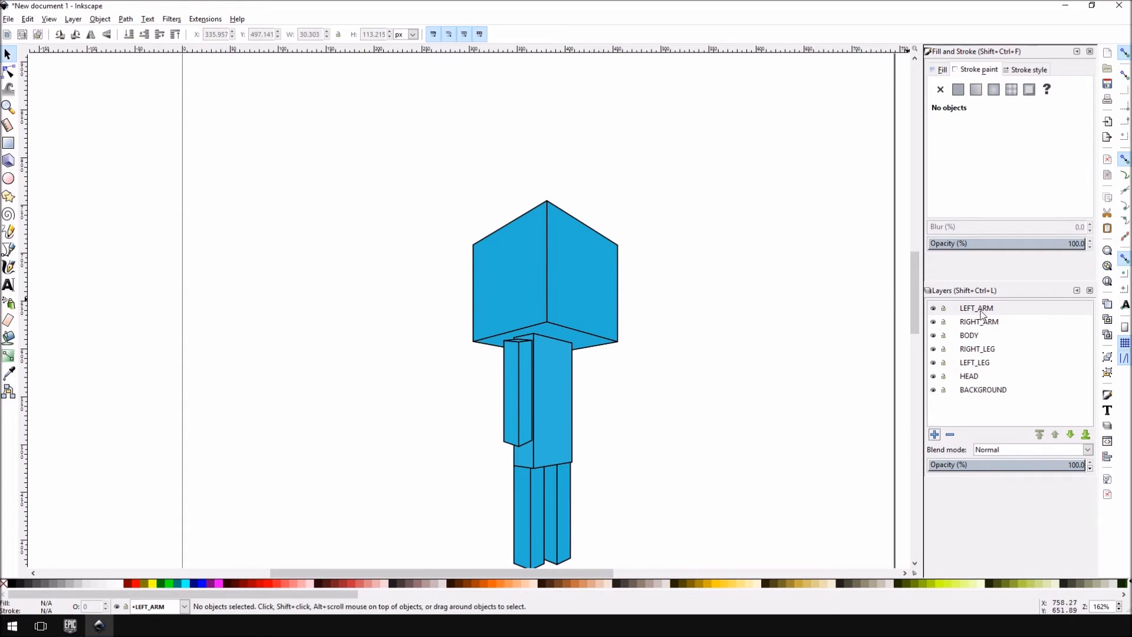
# Copy the right arm's box onto the LEFT_ARM layer and place the copy at the opposite side of the body
pyautogui.click(519, 372)
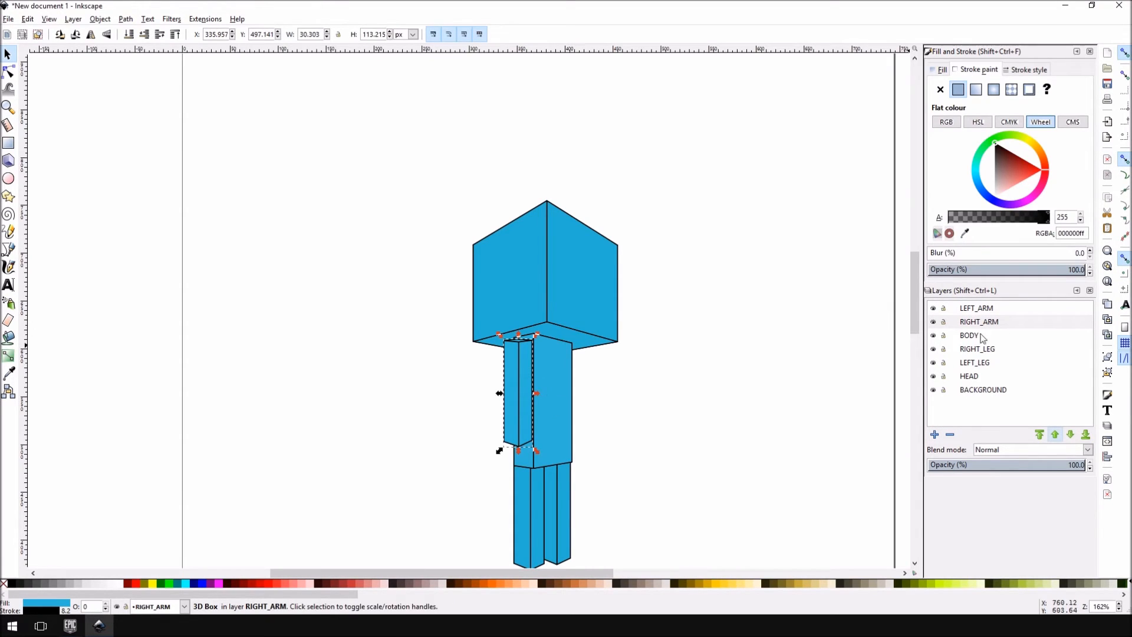
pyautogui.click(999, 311)
pyautogui.hotkey('ctrl', 'v')
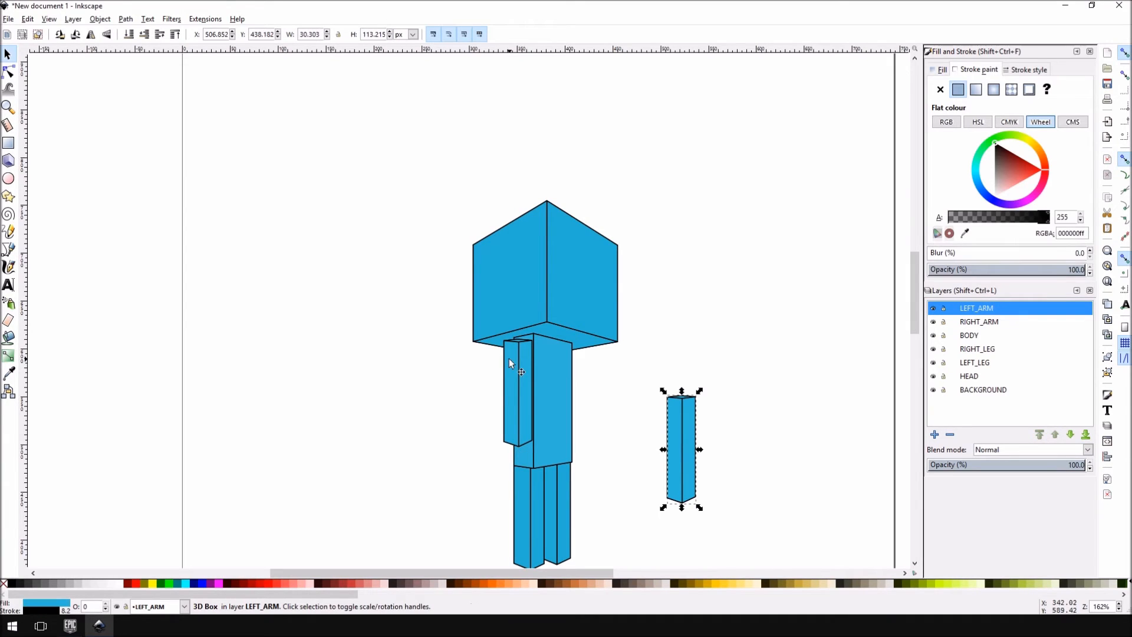
pyautogui.moveTo(676, 416); pyautogui.dragTo(570, 361)
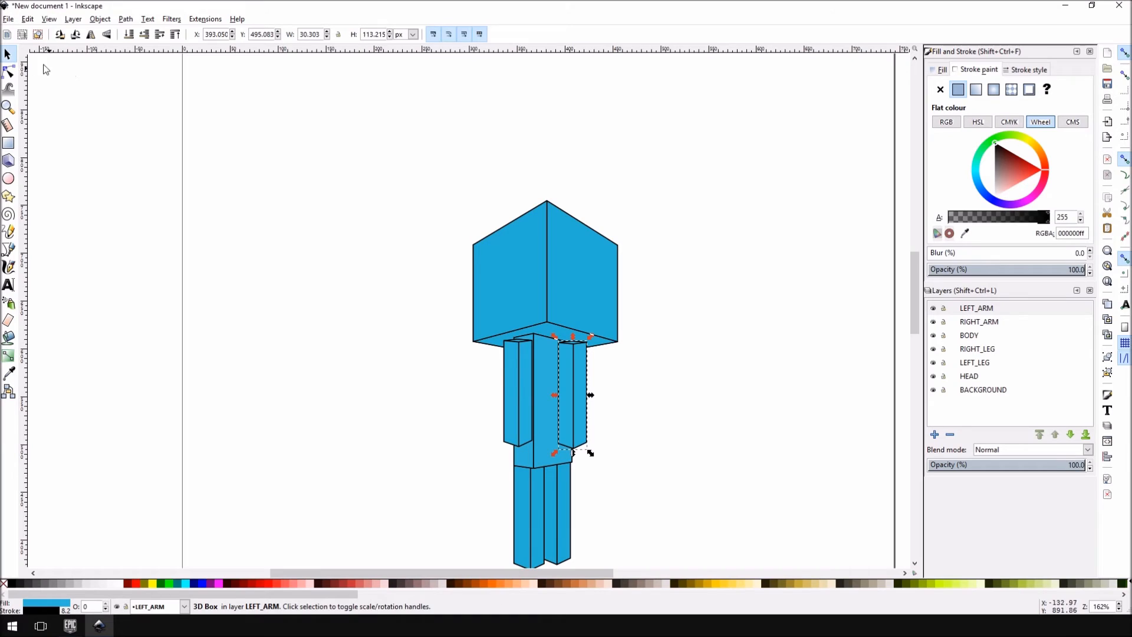
# Rotate the right arm's box so its lower end swings outward, away from the body
pyautogui.click(524, 375)
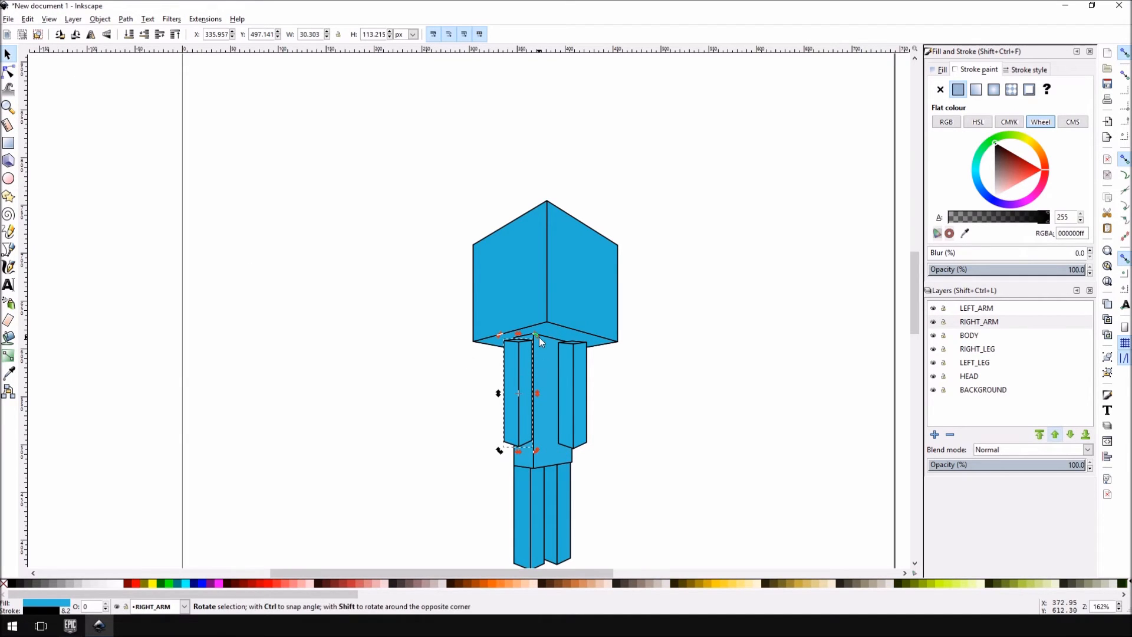
pyautogui.press('x')
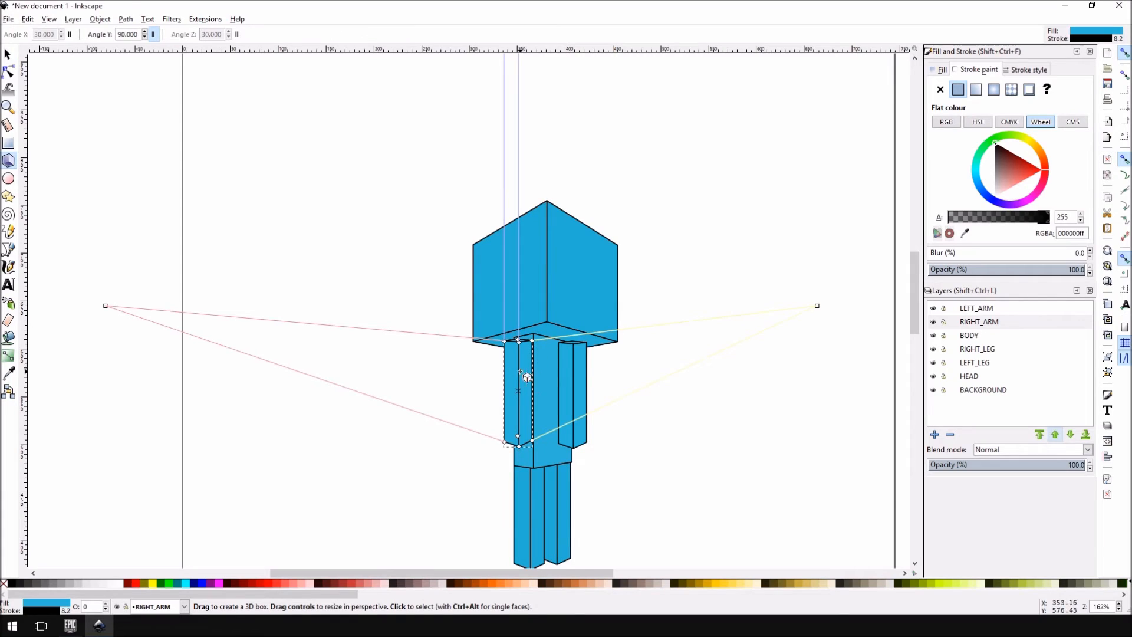
pyautogui.click(17, 56)
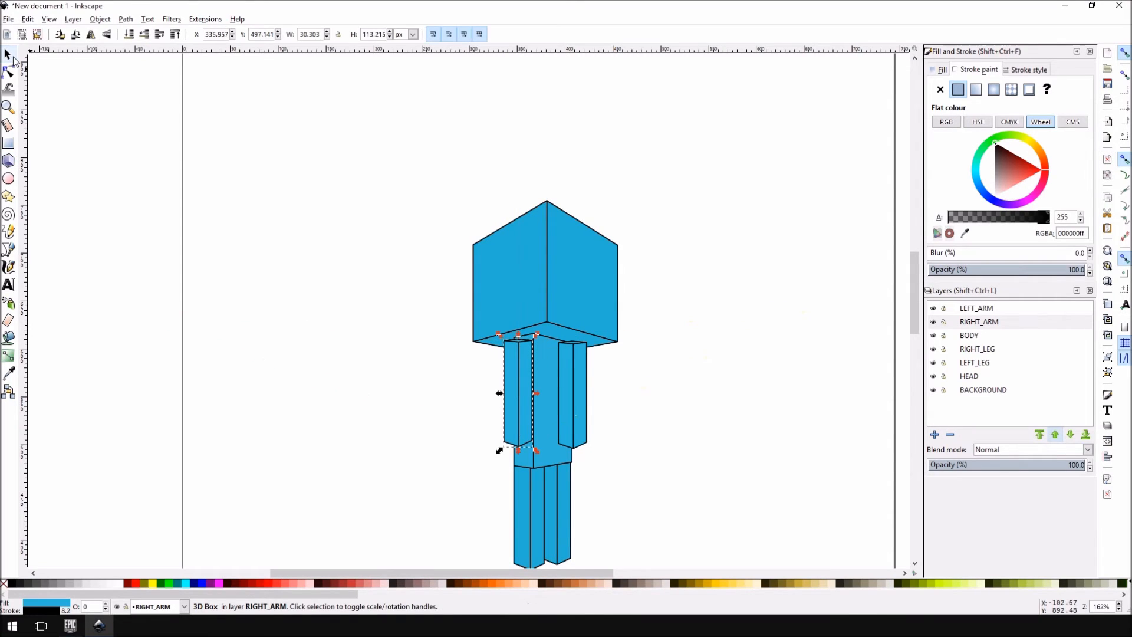
pyautogui.click(520, 363)
pyautogui.click(520, 362)
pyautogui.moveTo(539, 335); pyautogui.dragTo(522, 358)
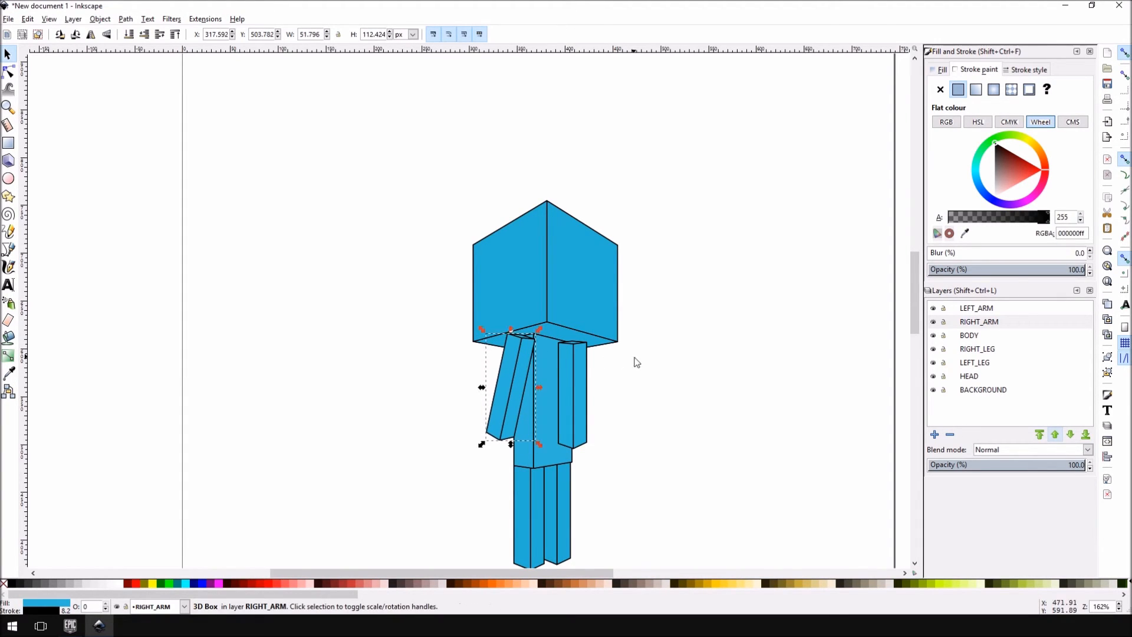
# Move the left arm's box outward to the body's edge and rotate it so its lower end points away from the body
pyautogui.click(586, 364)
pyautogui.moveTo(587, 369)
pyautogui.mouseDown()
pyautogui.moveTo(602, 379)
pyautogui.moveTo(603, 354)
pyautogui.mouseUp()
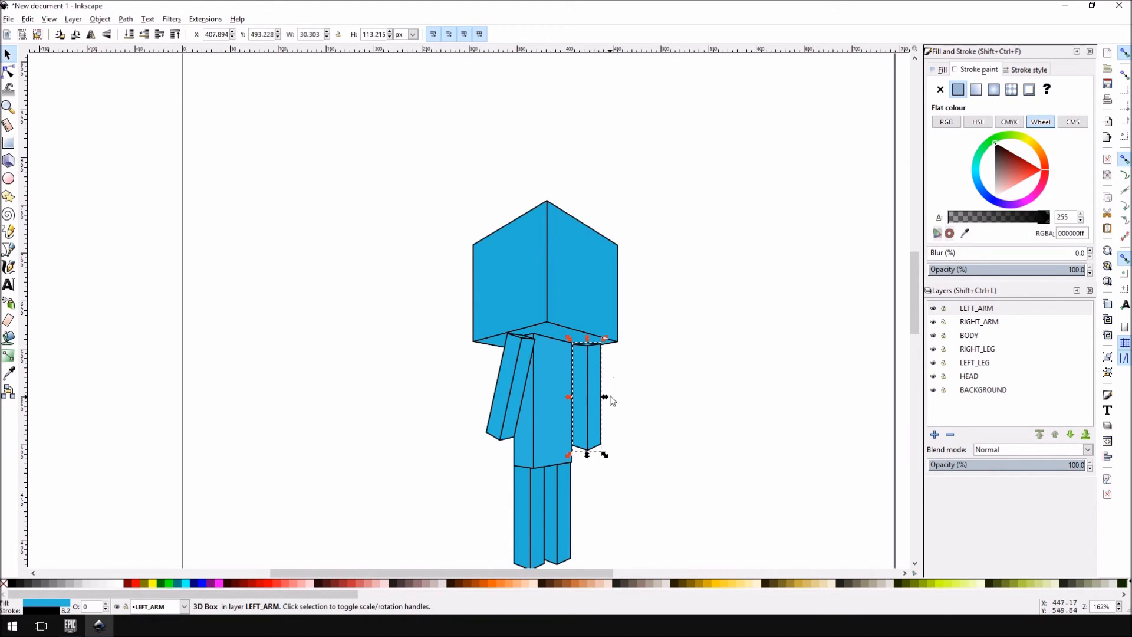
pyautogui.click(587, 384)
pyautogui.moveTo(608, 339); pyautogui.dragTo(596, 363)
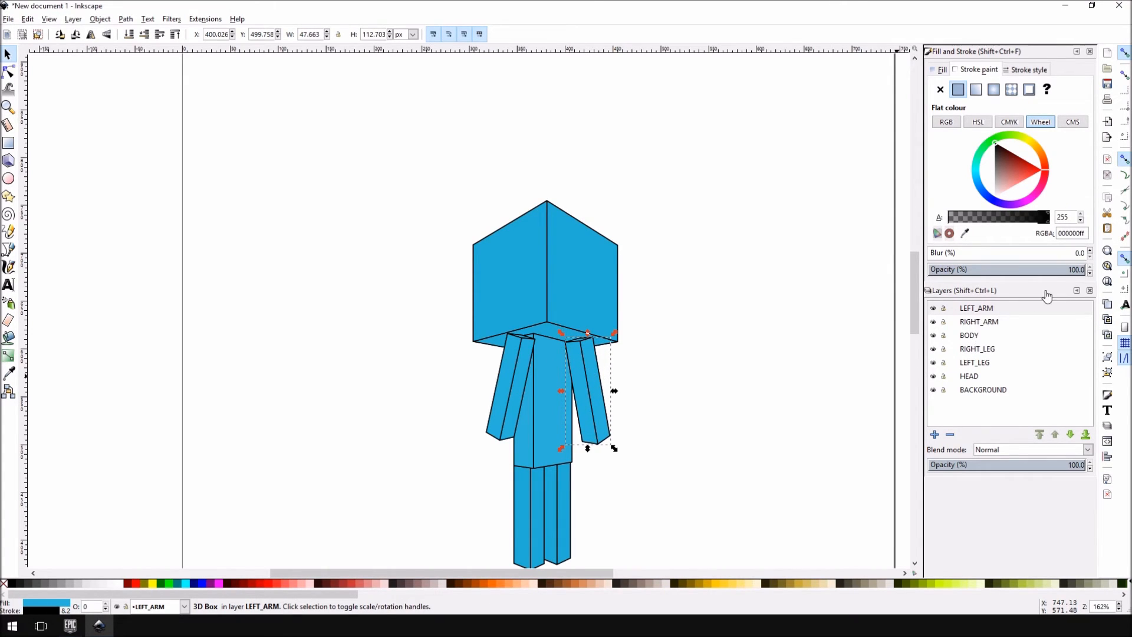
# Lower the LEFT_ARM layer beneath the BODY layer and move the left arm's box inward, partly behind the body
pyautogui.click(1070, 435)
pyautogui.click(1070, 435)
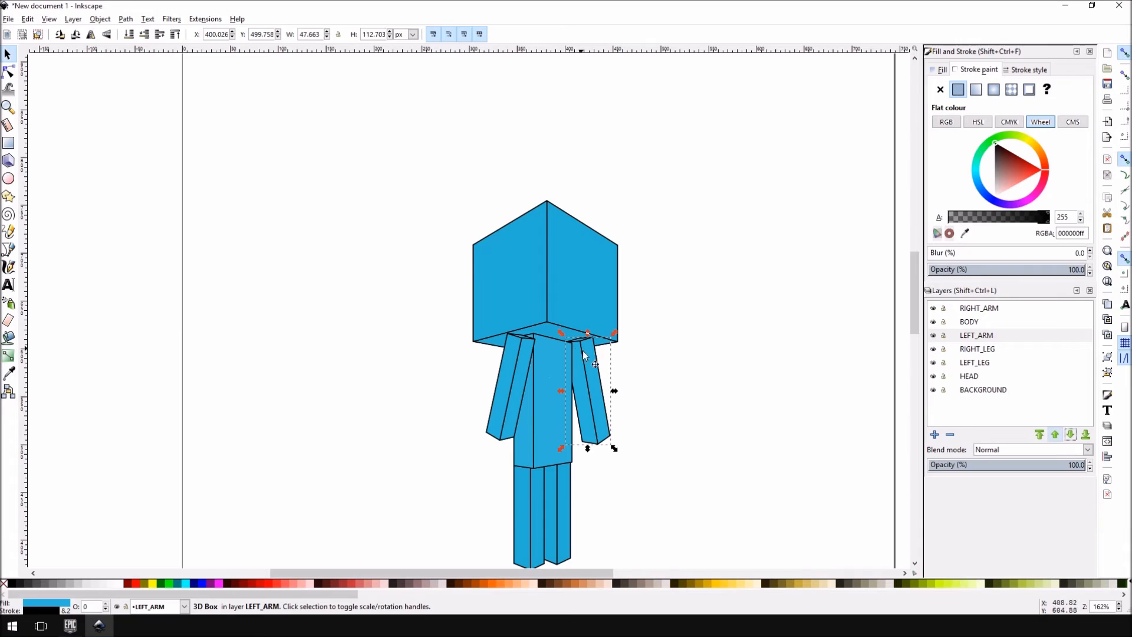
pyautogui.moveTo(585, 359); pyautogui.dragTo(567, 362)
# Move the right arm's box slightly down and inward so its upper end overlaps the front of the body
pyautogui.click(513, 361)
pyautogui.doubleClick(514, 359)
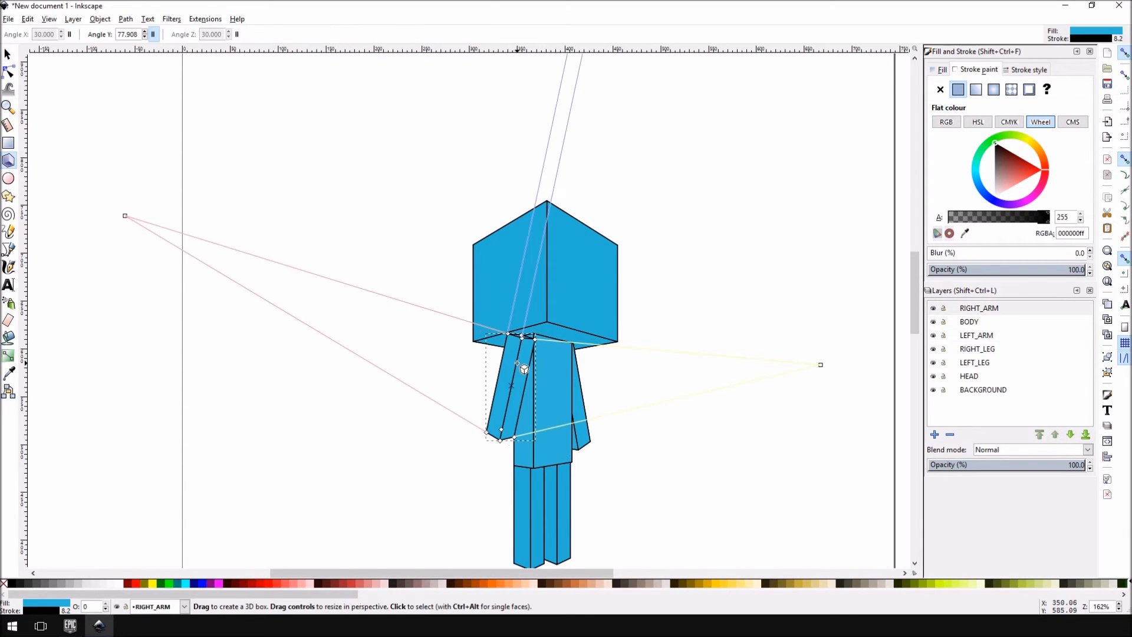
pyautogui.click(7, 54)
pyautogui.moveTo(512, 375); pyautogui.dragTo(517, 384)
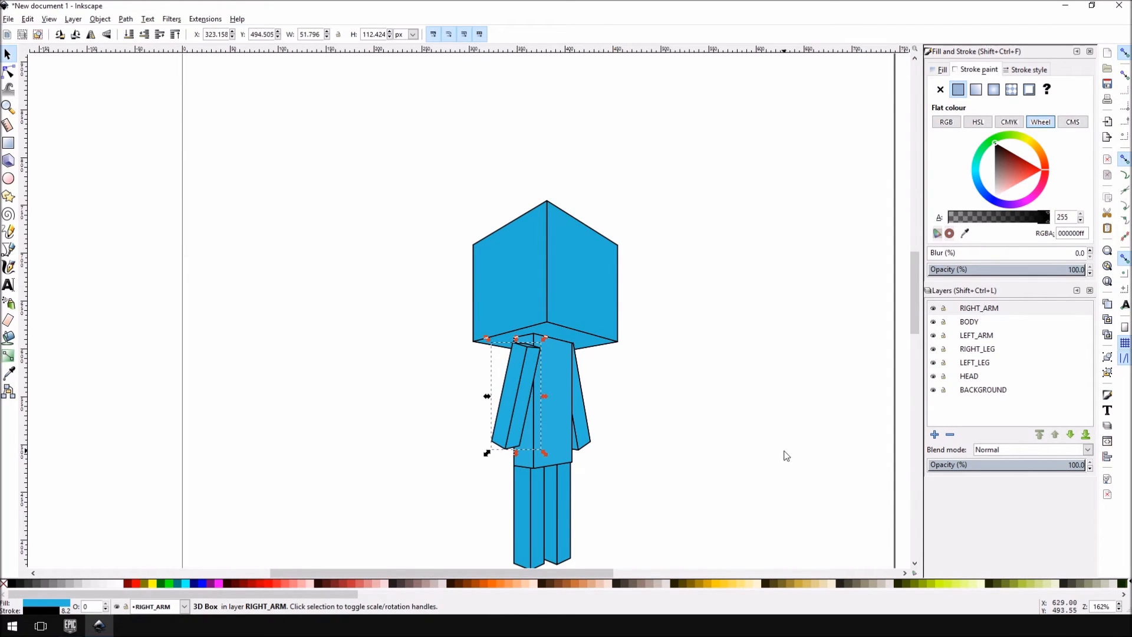
# Select the head's box and add a layer named FACE above the HEAD layer, making it the current layer
pyautogui.click(585, 293)
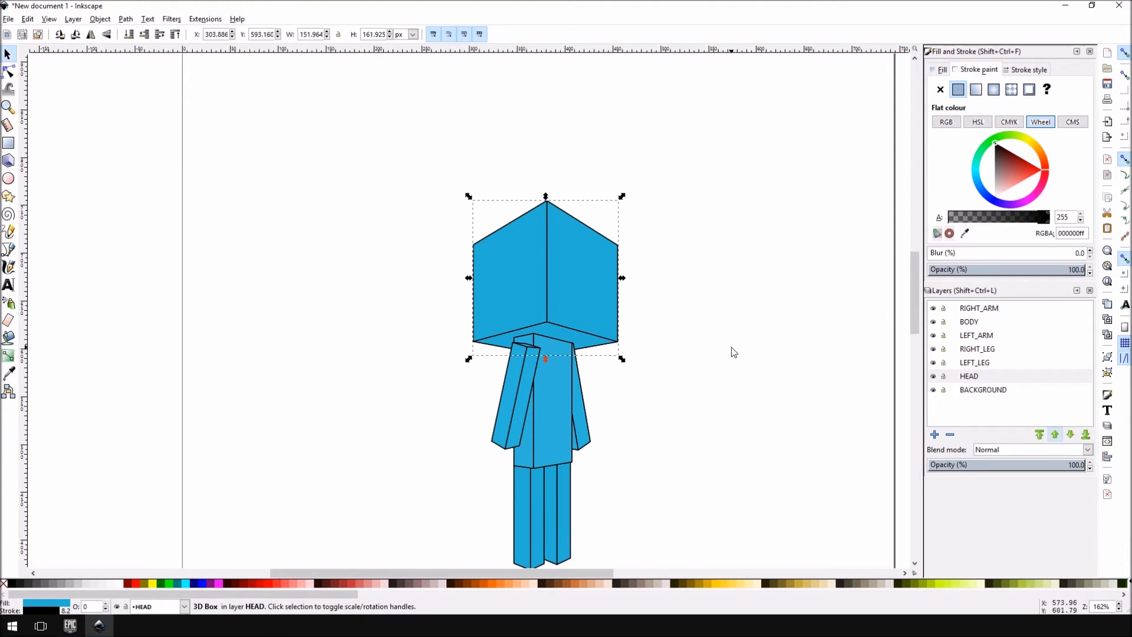
pyautogui.click(983, 381)
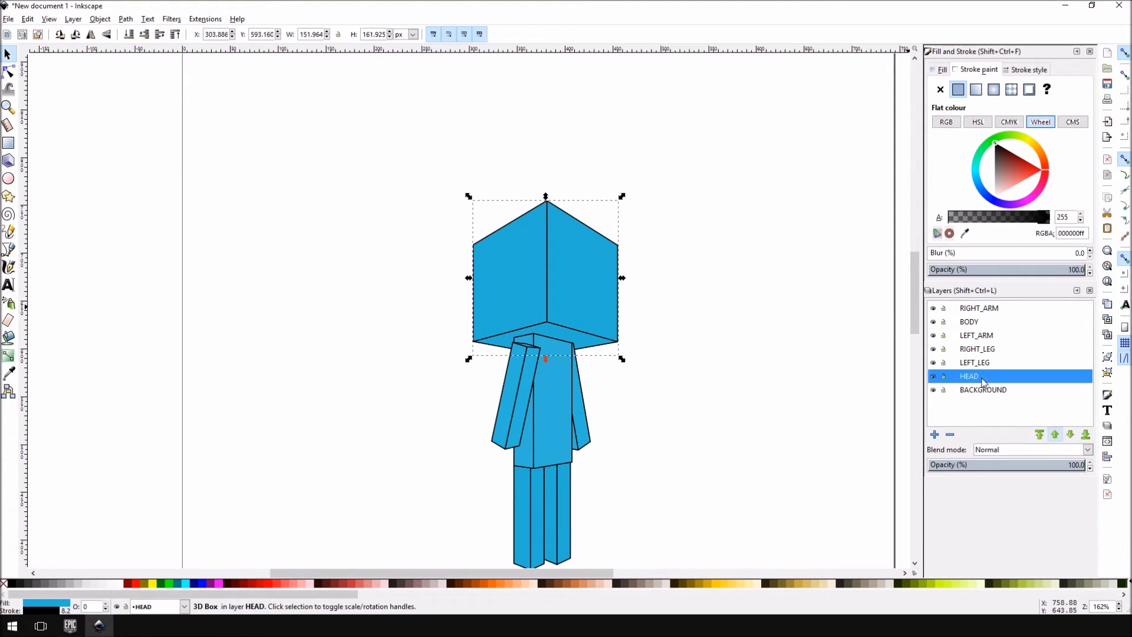
pyautogui.click(934, 436)
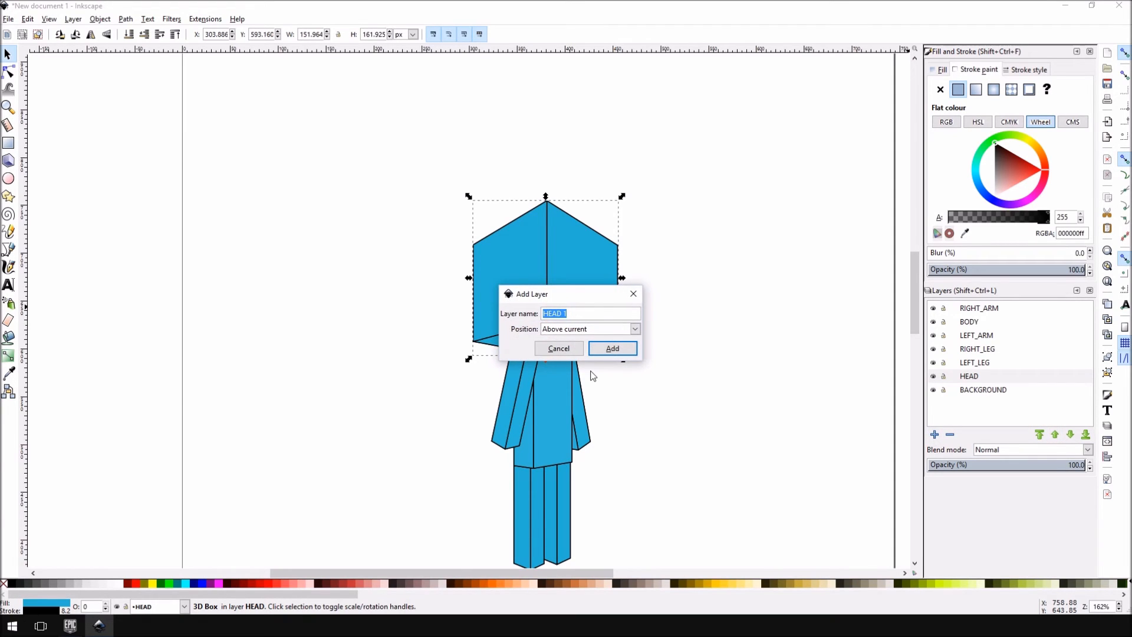
pyautogui.write('FAC')
pyautogui.press('Return')
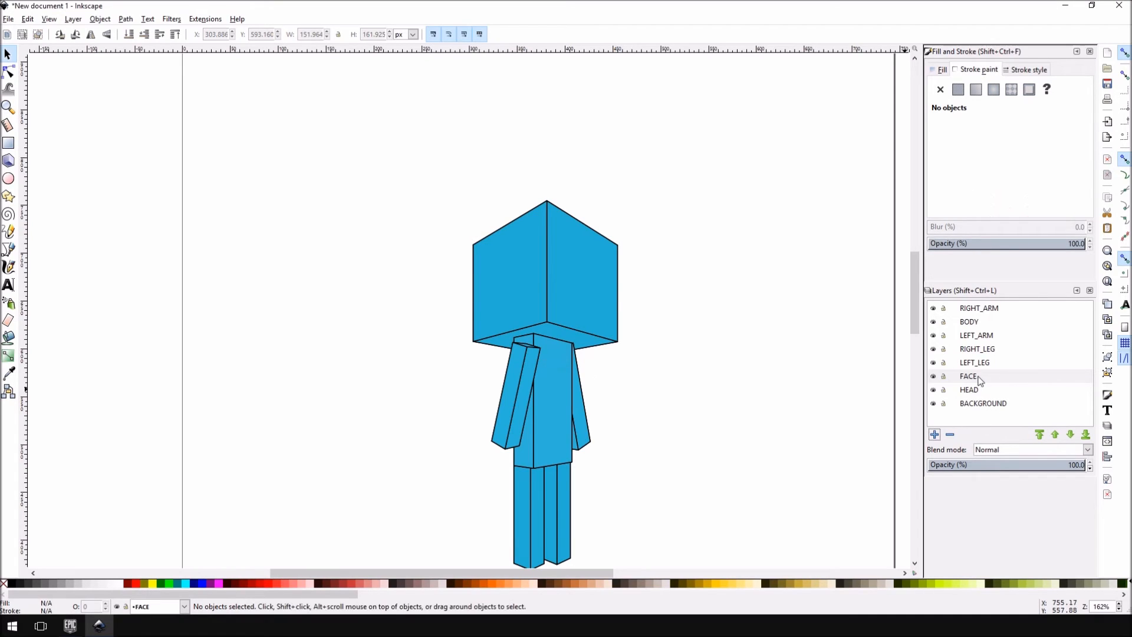
pyautogui.click(978, 377)
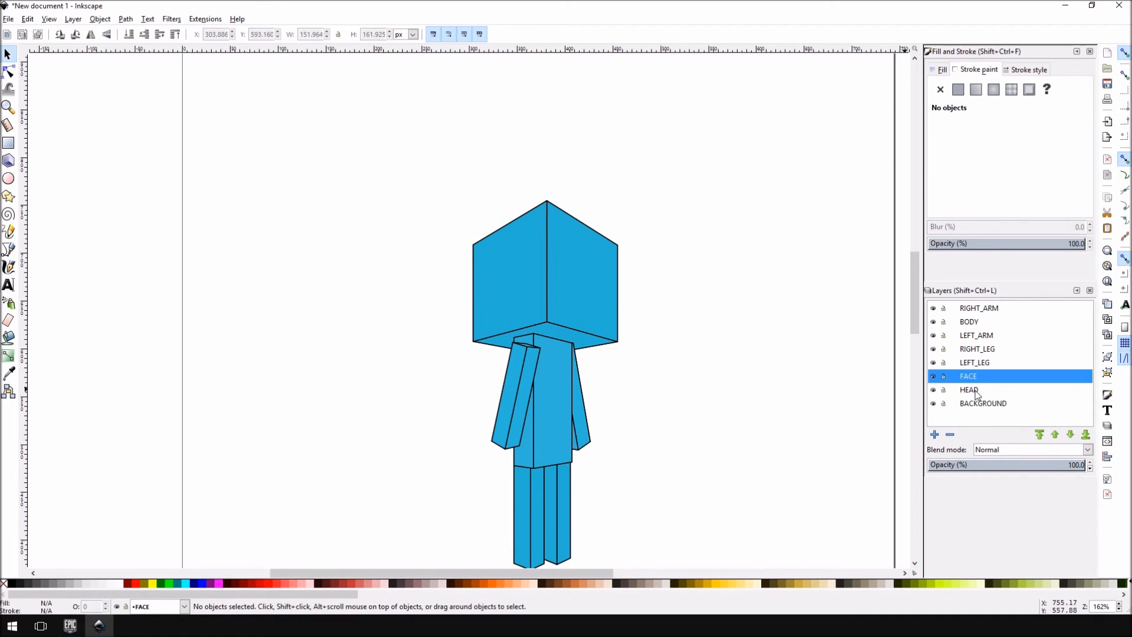
# Draw an oval eye about 22 by 25 px near the top of the head's front face, with black fill and no stroke
pyautogui.click(8, 178)
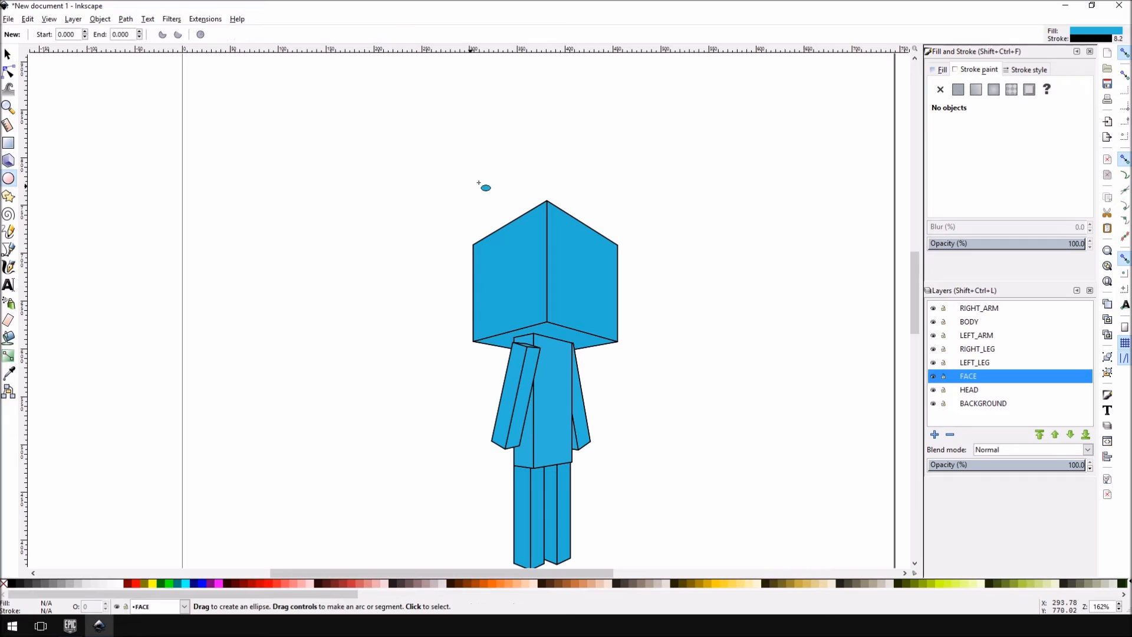
pyautogui.moveTo(558, 229); pyautogui.dragTo(583, 257)
pyautogui.click(941, 70)
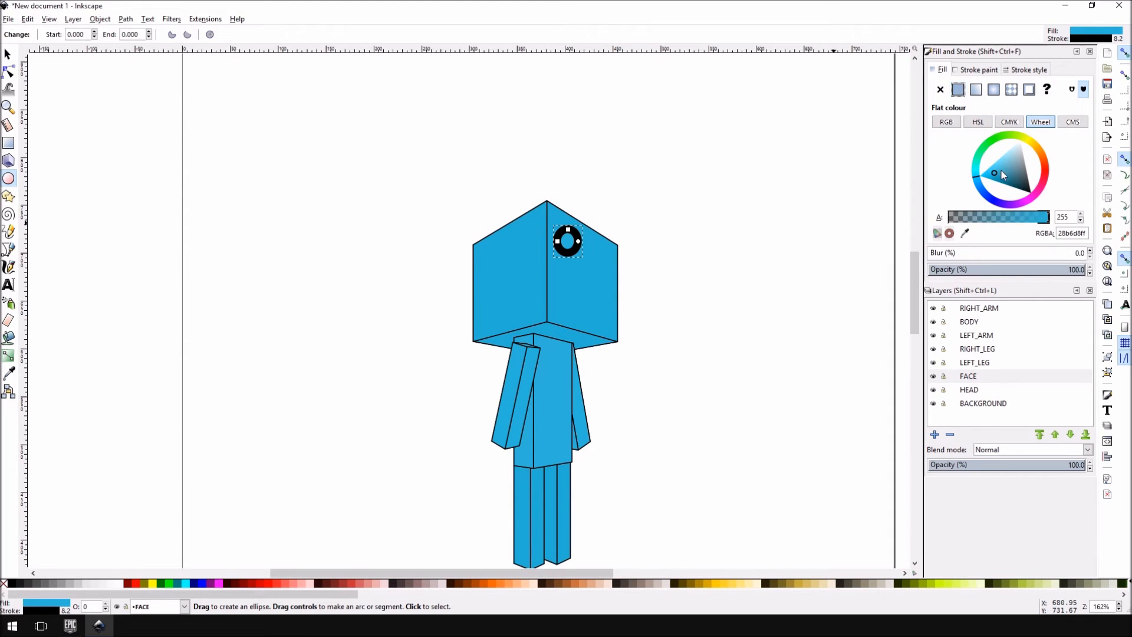
pyautogui.moveTo(1002, 174); pyautogui.dragTo(1029, 190)
pyautogui.click(979, 70)
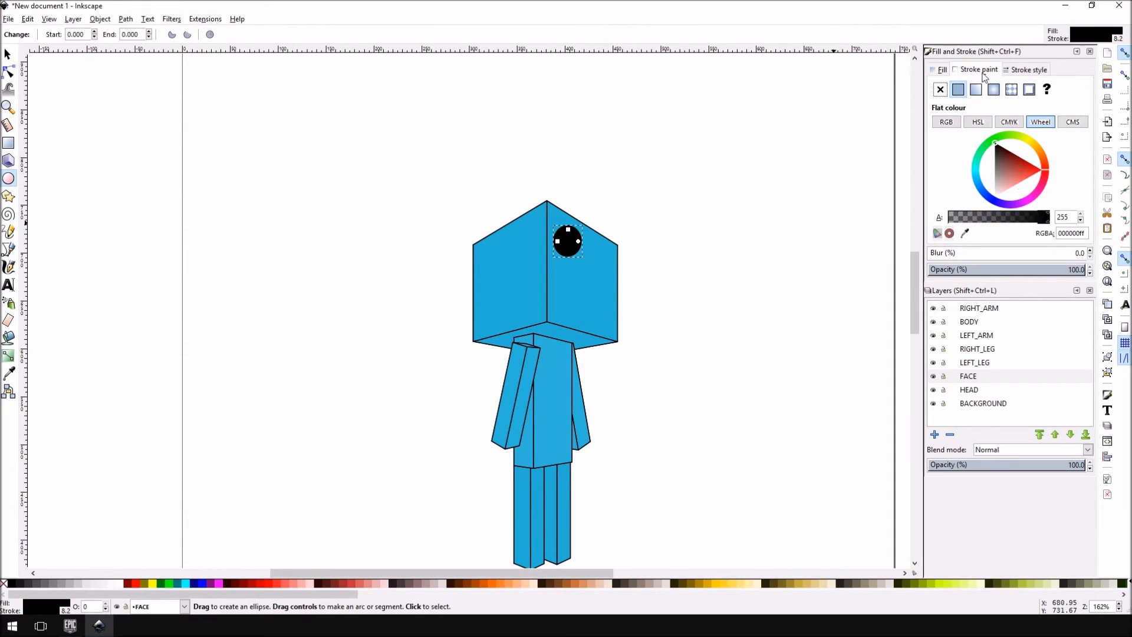
pyautogui.click(941, 90)
pyautogui.click(7, 54)
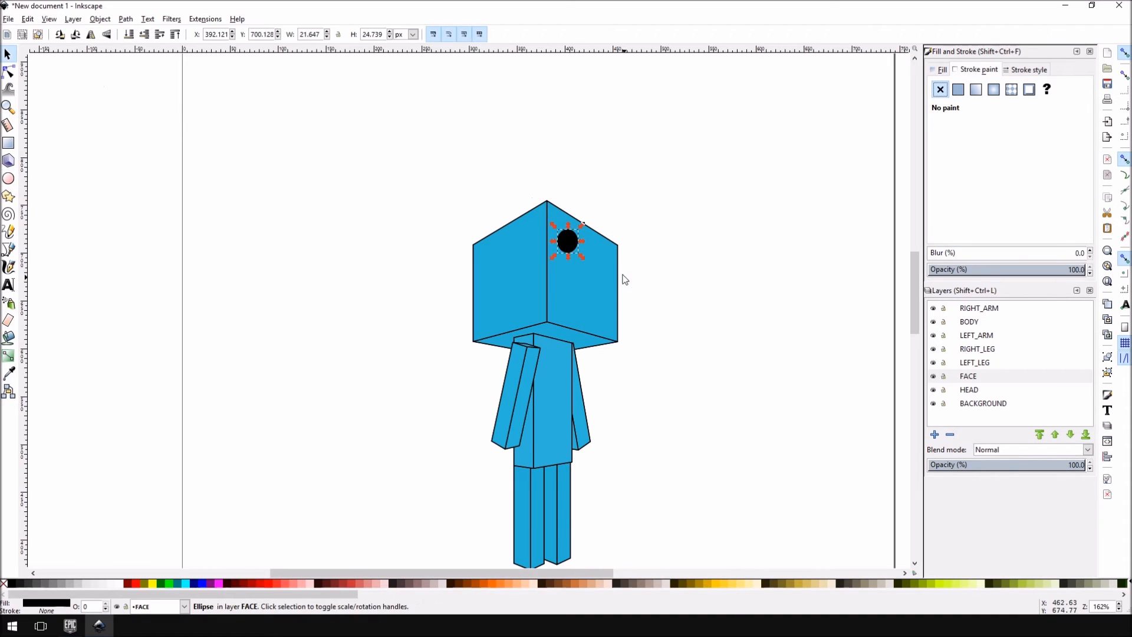
# Move the eye slightly lower and away from the head's central edge, keeping it selected on the FACE layer
pyautogui.moveTo(568, 239); pyautogui.dragTo(572, 255)
pyautogui.click(573, 248)
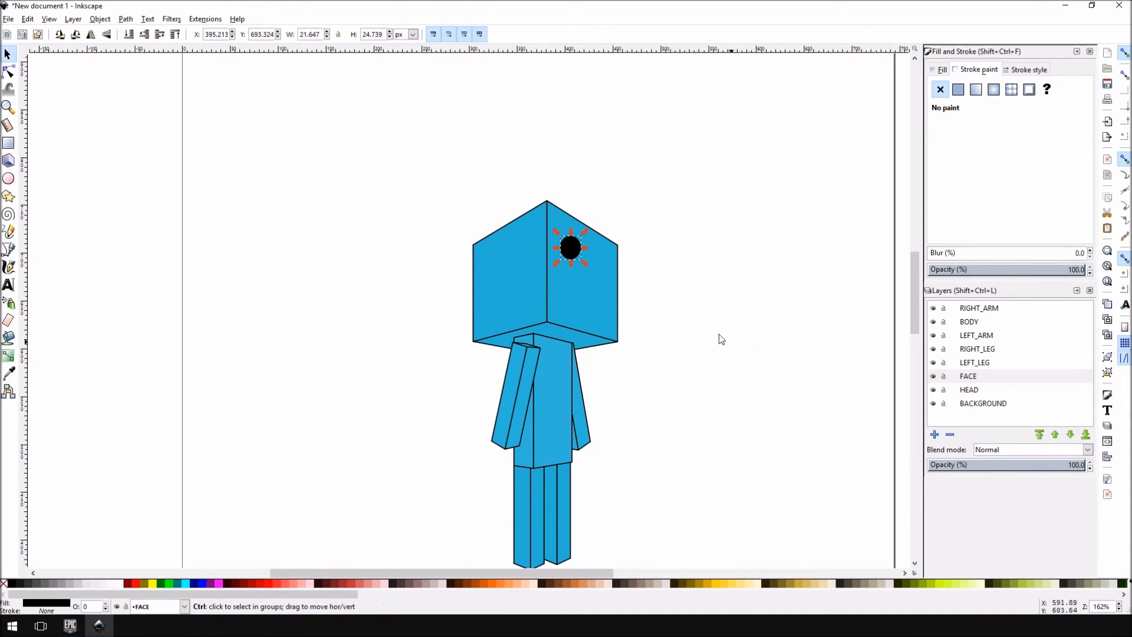
pyautogui.click(982, 378)
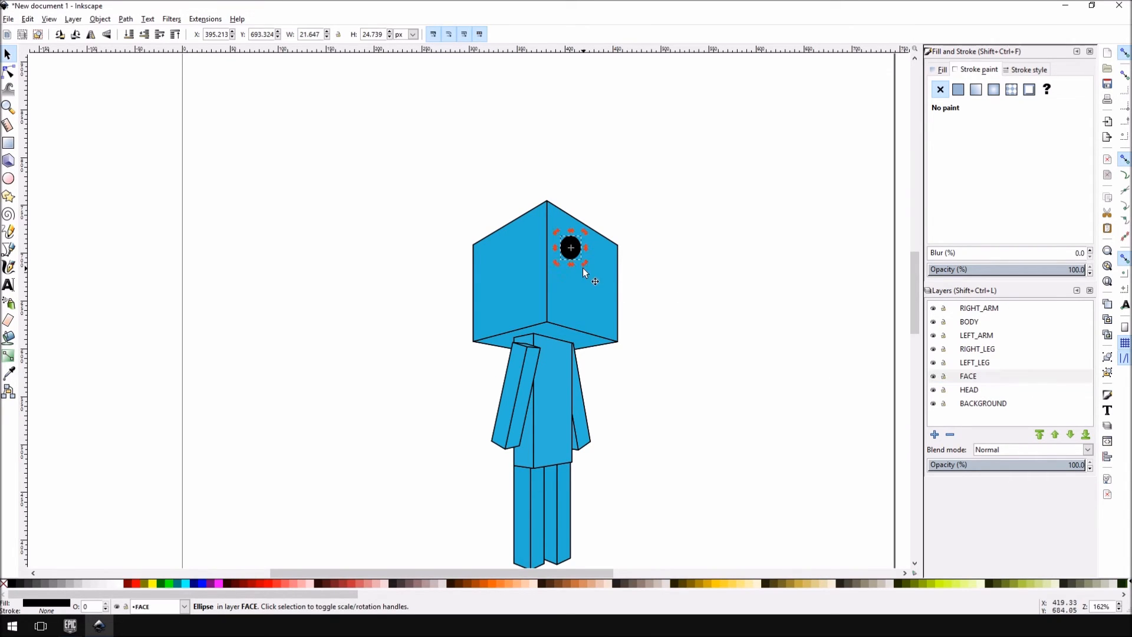
pyautogui.click(603, 184)
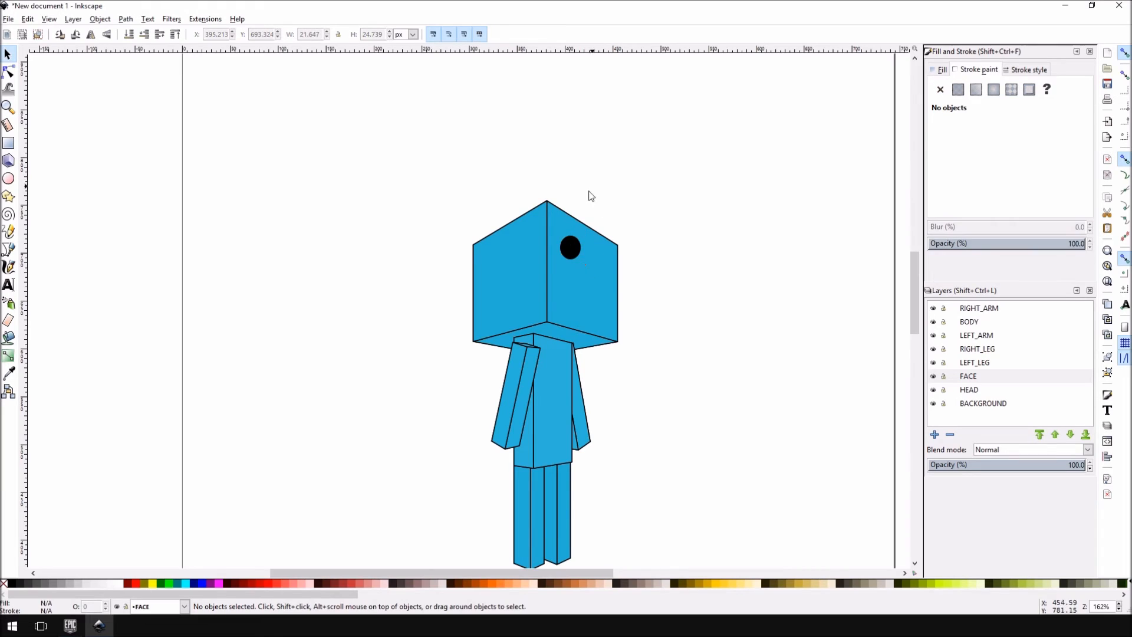
pyautogui.click(573, 255)
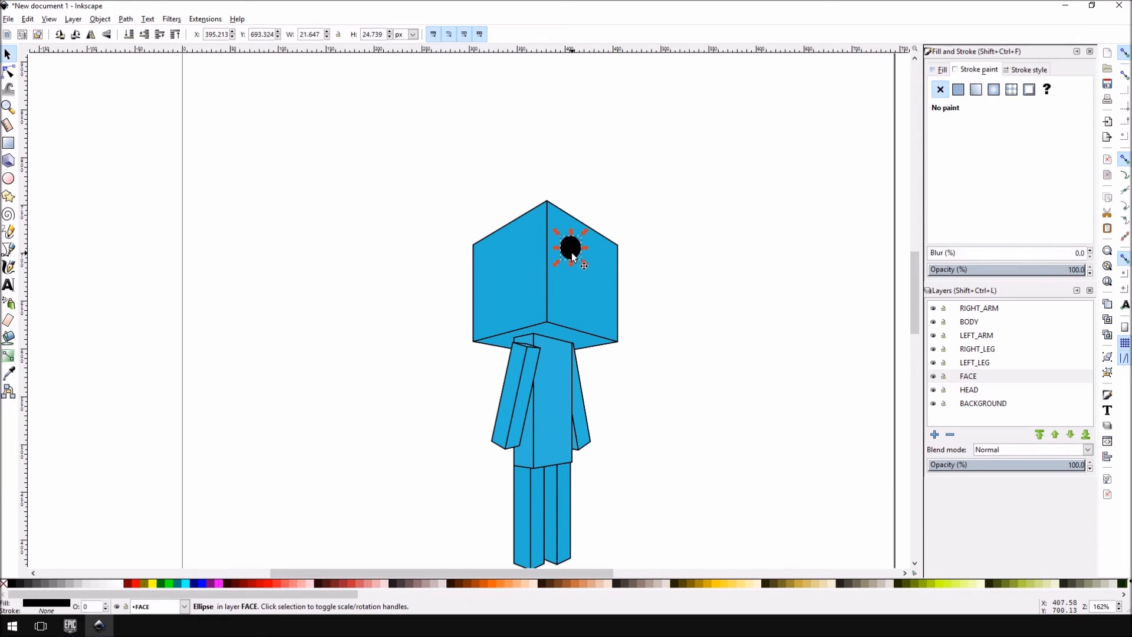
pyautogui.click(976, 380)
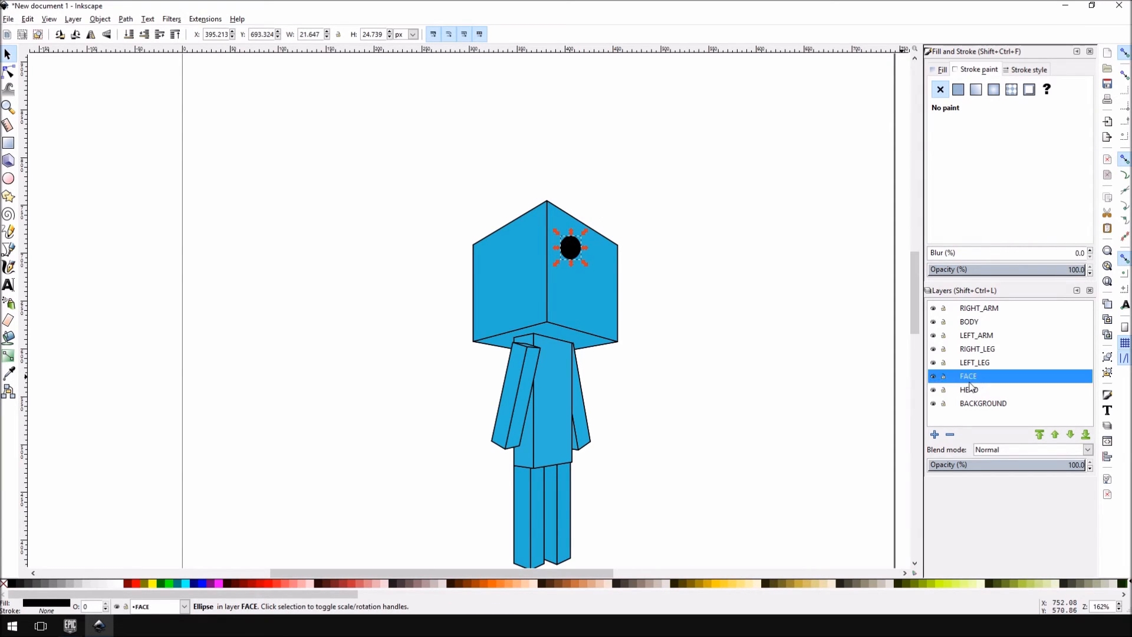
# Duplicate the eye, shrink the copy to about 19 by 22 px and place it slightly lower, toward the head's outer edge
pyautogui.click(570, 250)
pyautogui.hotkey('ctrl', 'c')
pyautogui.hotkey('ctrl', 'v')
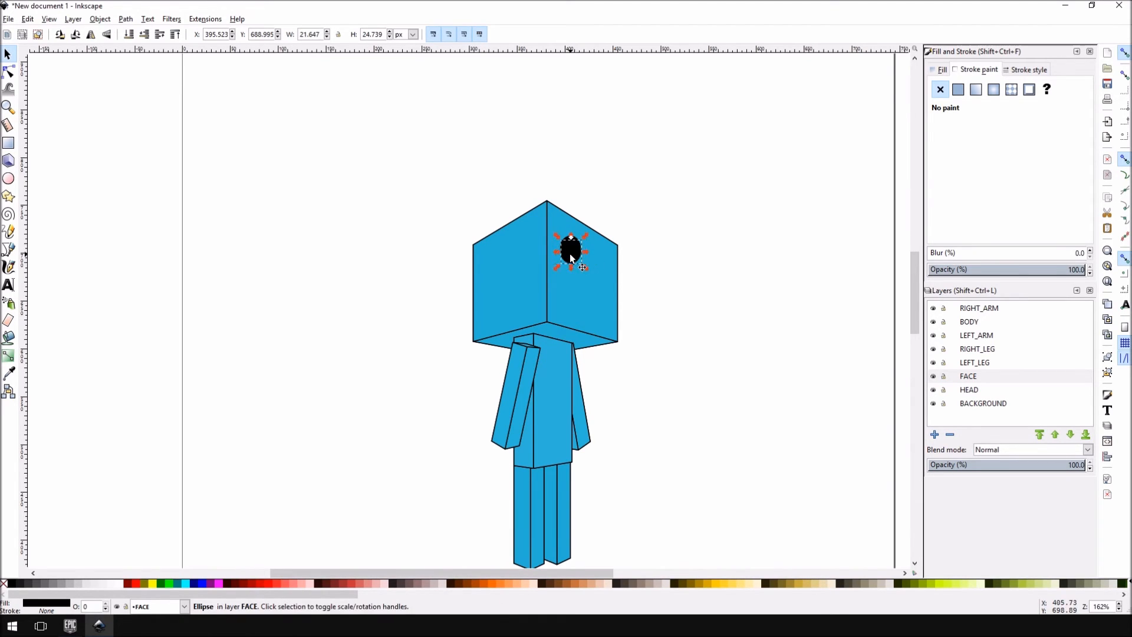
pyautogui.press('Escape')
pyautogui.moveTo(571, 249); pyautogui.dragTo(612, 247)
pyautogui.click(570, 250)
pyautogui.click(599, 263)
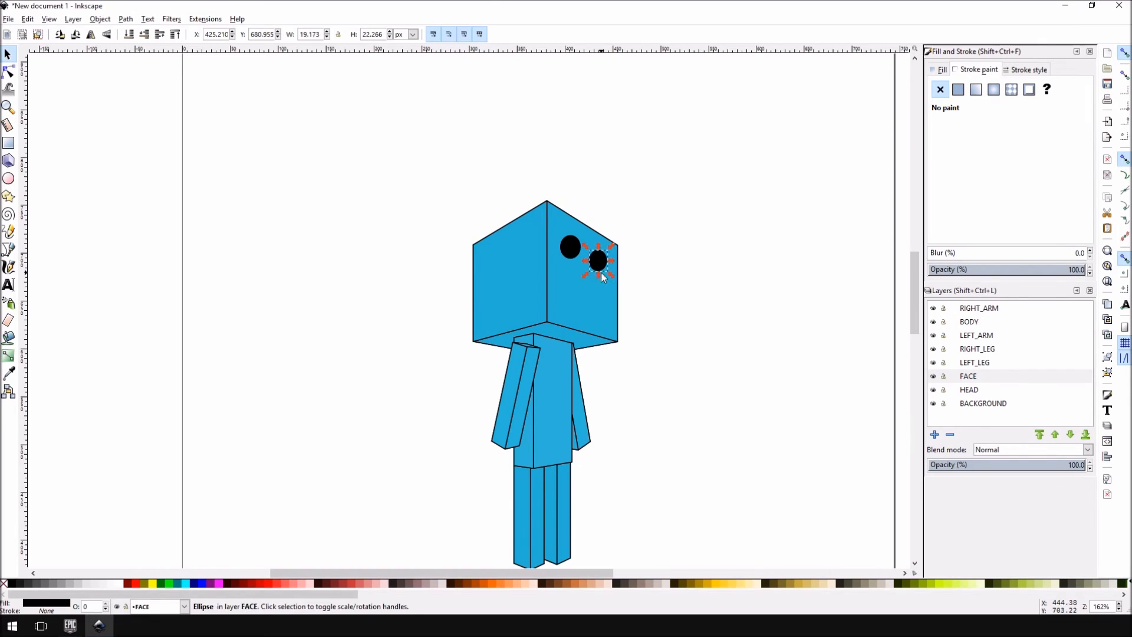
# Draw a thick black slanted mouth below the eyes on the FACE layer with the Calligraphy tool, undoing unwanted strokes
pyautogui.click(577, 313)
pyautogui.click(567, 248)
pyautogui.click(9, 266)
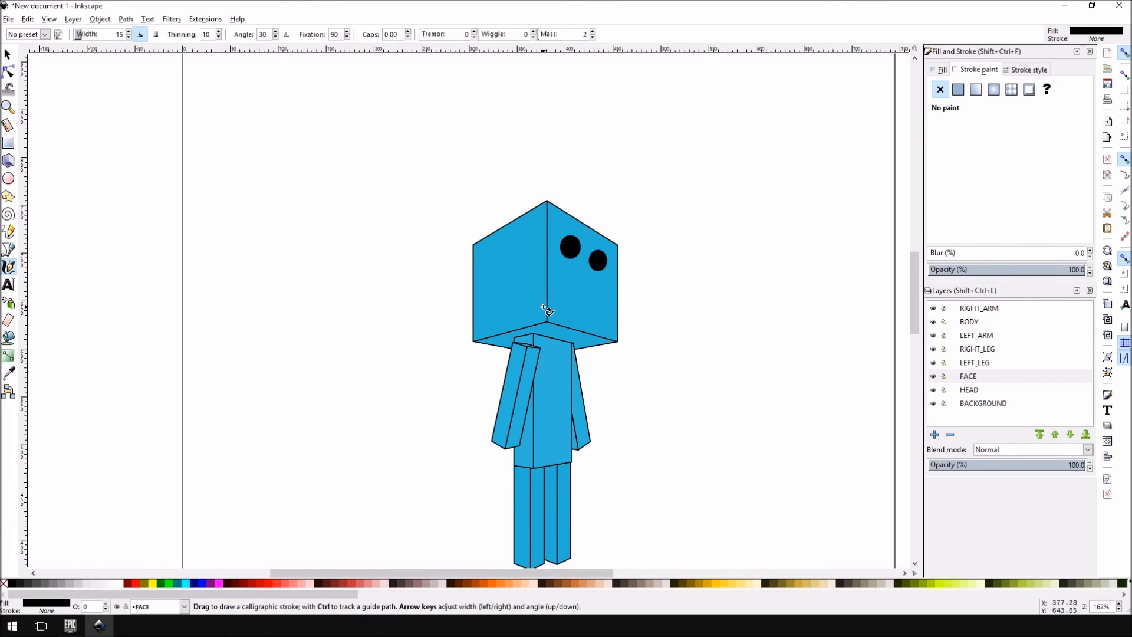
pyautogui.moveTo(565, 286)
pyautogui.mouseDown()
pyautogui.moveTo(579, 311)
pyautogui.moveTo(605, 294)
pyautogui.mouseUp()
pyautogui.hotkey('ctrl', 'z')
pyautogui.moveTo(602, 297)
pyautogui.mouseDown()
pyautogui.moveTo(597, 307)
pyautogui.moveTo(567, 299)
pyautogui.moveTo(603, 321)
pyautogui.mouseUp()
pyautogui.hotkey('ctrl', 'z')
pyautogui.moveTo(593, 313); pyautogui.dragTo(609, 319)
# Save the drawing as an Inkscape SVG named 2D_CHARACTER in the 2D CHARACTER folder
pyautogui.click(9, 19)
pyautogui.click(45, 109)
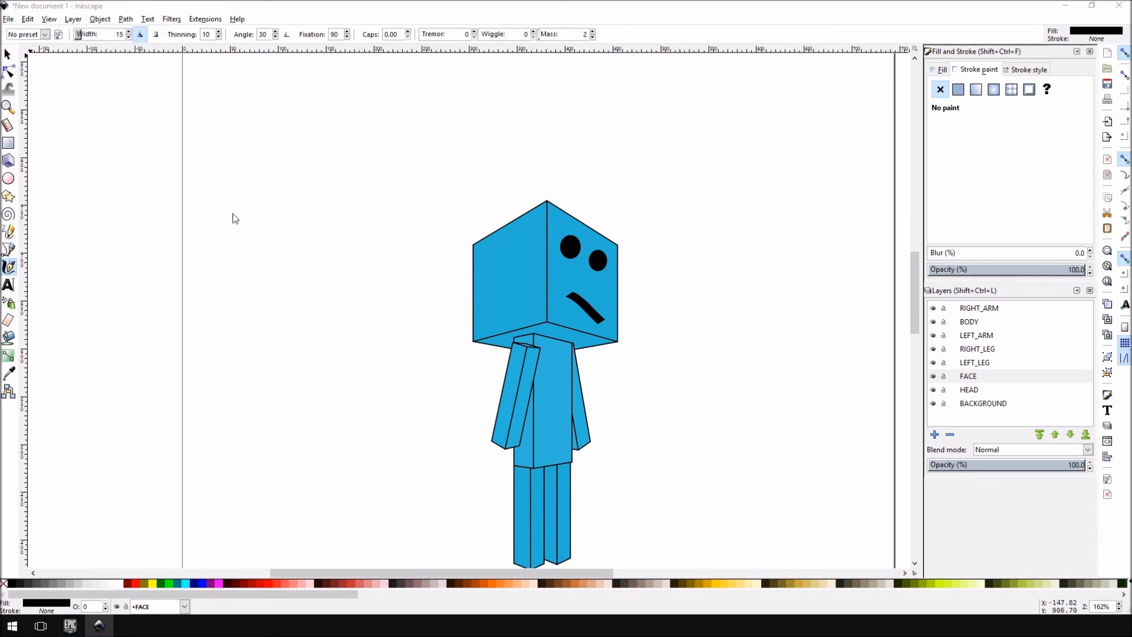
pyautogui.write('2')
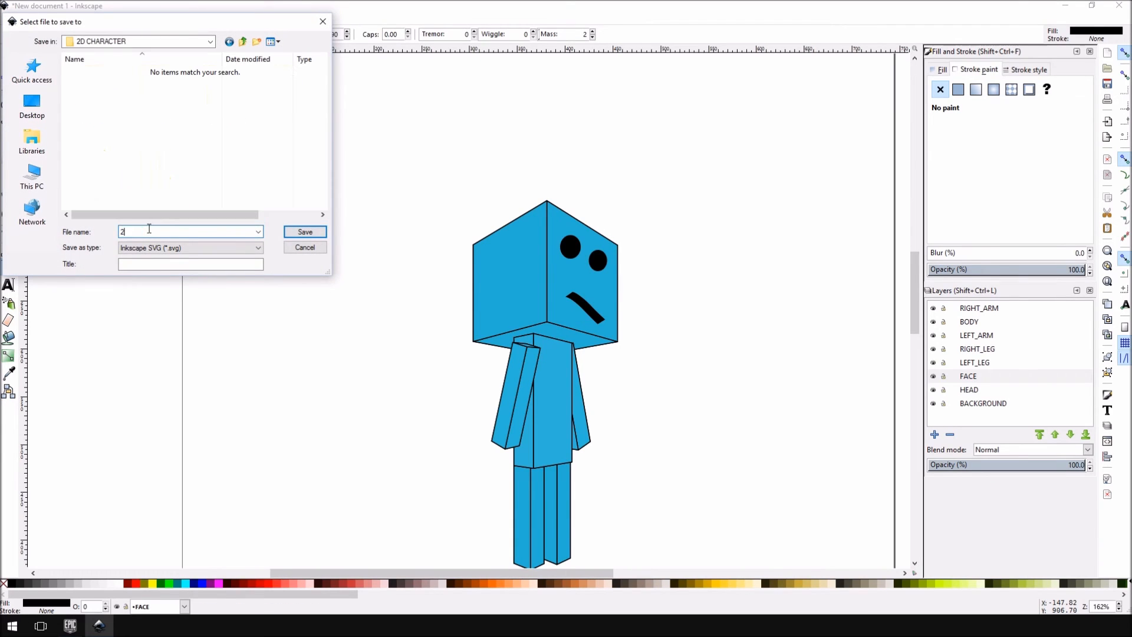
pyautogui.write('D_CHARACTER')
pyautogui.click(296, 233)
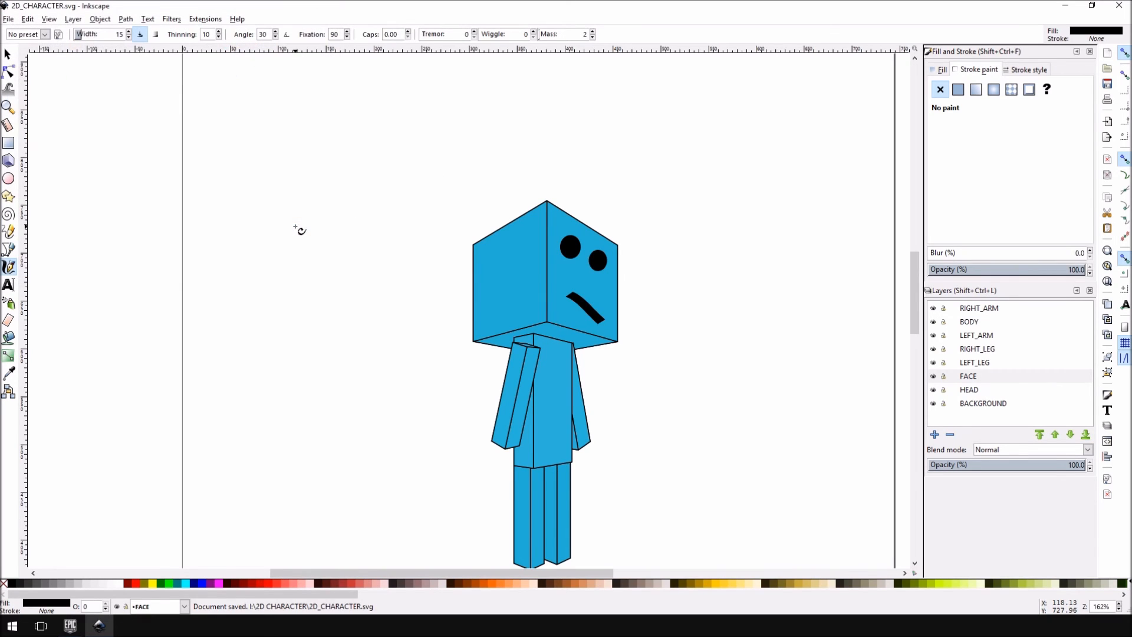
# Select the head's box on the HEAD layer and open the PNG export settings for the selection
pyautogui.click(8, 54)
pyautogui.click(535, 238)
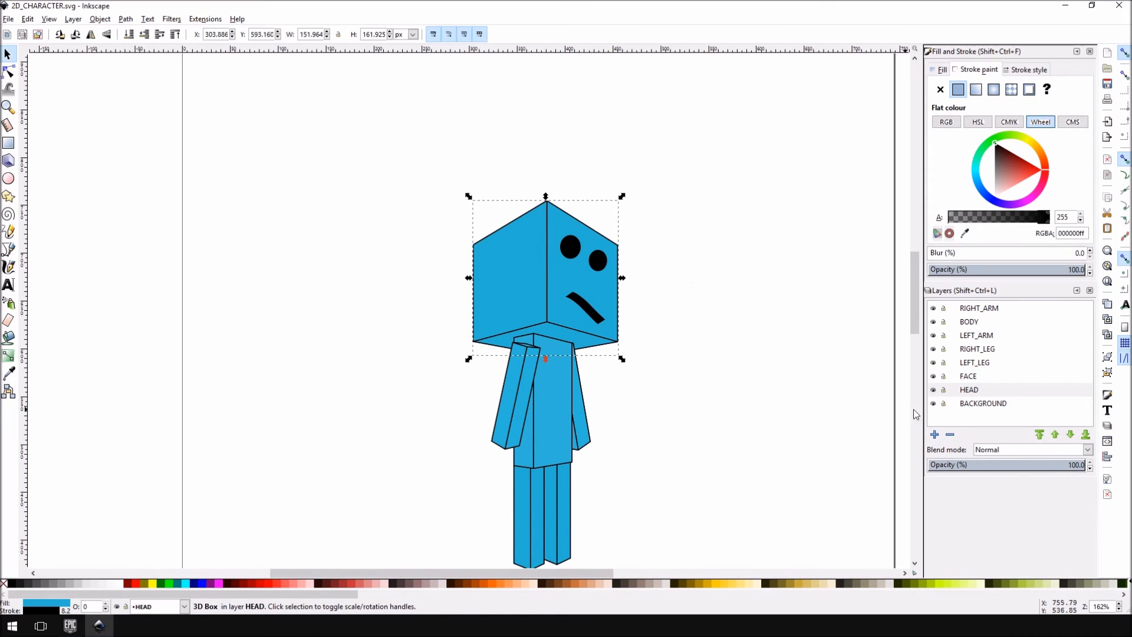
pyautogui.click(961, 390)
pyautogui.click(15, 21)
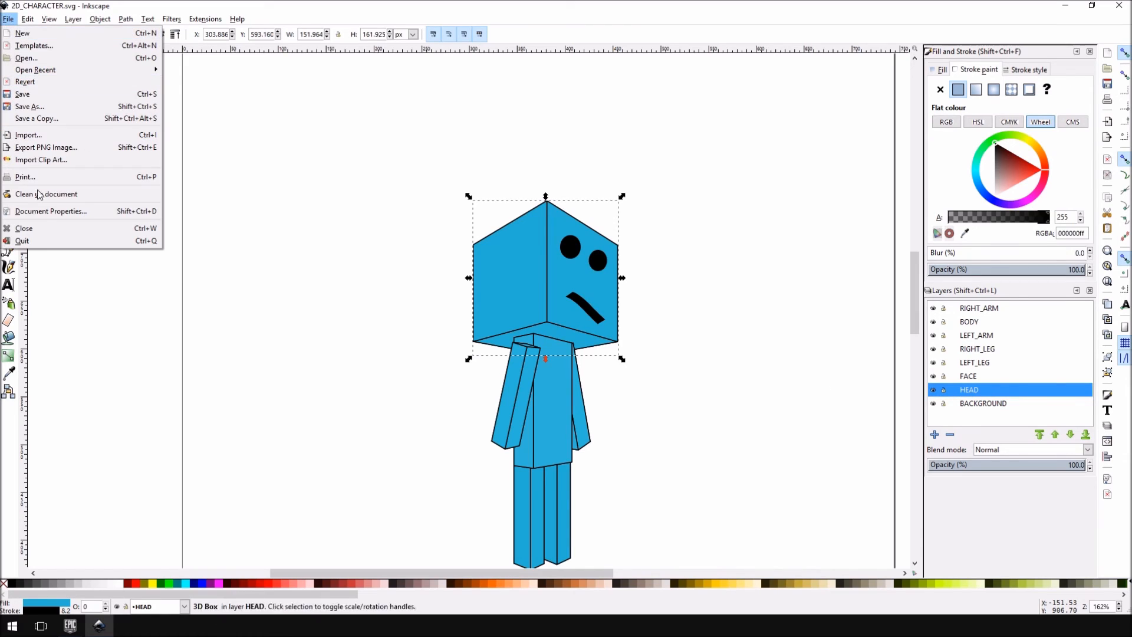
pyautogui.click(52, 148)
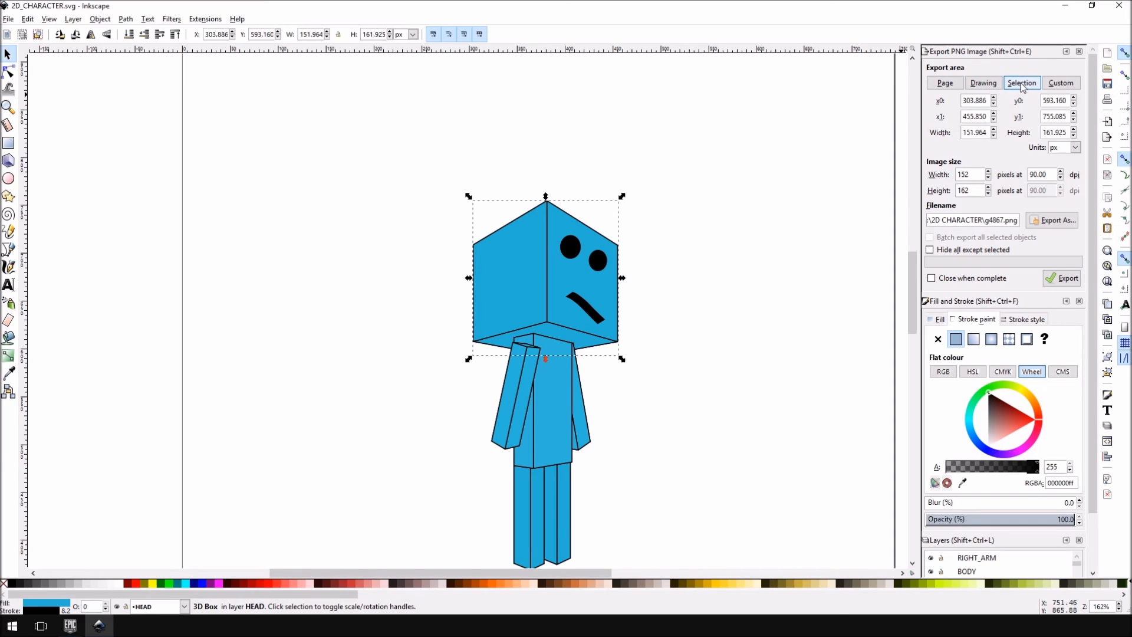
# Set the head's export image size to 1014 by 1080 pixels at 600.28 dpi
pyautogui.moveTo(974, 176); pyautogui.dragTo(943, 193)
pyautogui.click(978, 173)
pyautogui.doubleClick(977, 174)
pyautogui.click(1061, 172)
pyautogui.click(1062, 171)
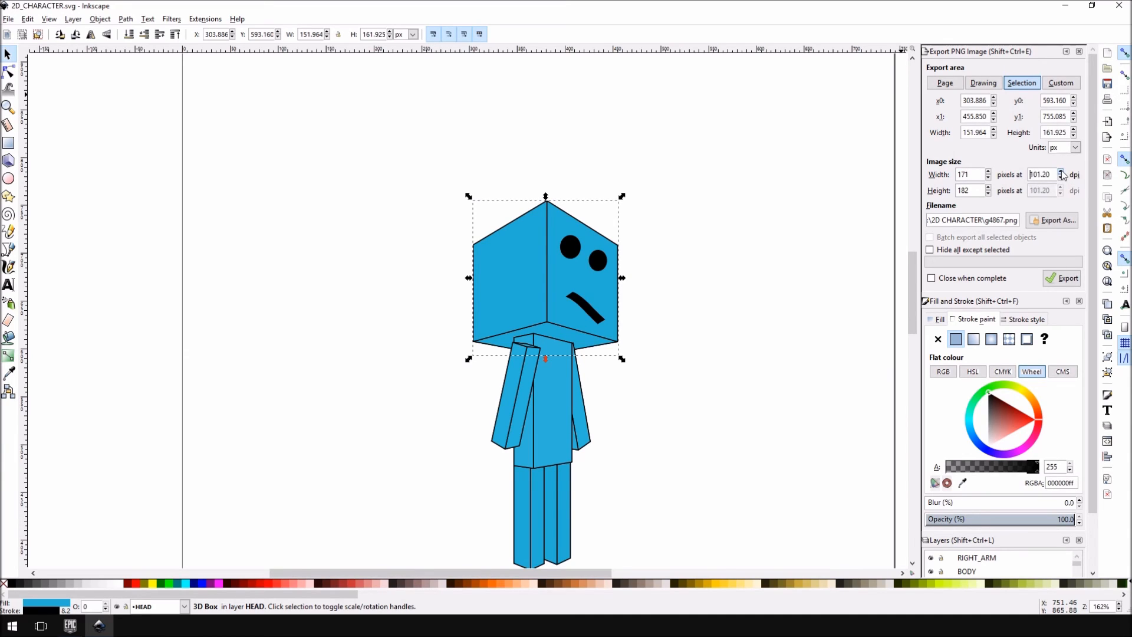
pyautogui.moveTo(1054, 175); pyautogui.dragTo(931, 160)
pyautogui.write('300')
pyautogui.press('Tab')
pyautogui.moveTo(1054, 174); pyautogui.dragTo(1005, 176)
pyautogui.write('60')
pyautogui.press('Return')
# Set the head's export file name to HEAD.png in the 2D CHARACTER folder, with PNG as the file type
pyautogui.moveTo(990, 220); pyautogui.dragTo(1098, 220)
pyautogui.press('BackSpace')
pyautogui.press('BackSpace')
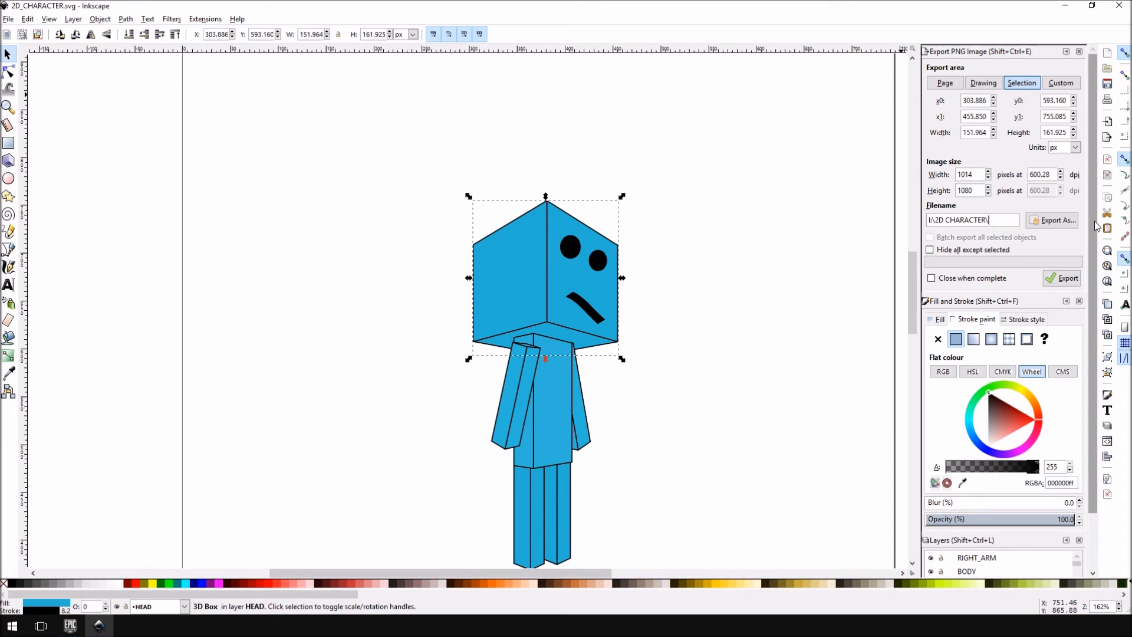
pyautogui.write('HEAD.png')
pyautogui.click(1052, 221)
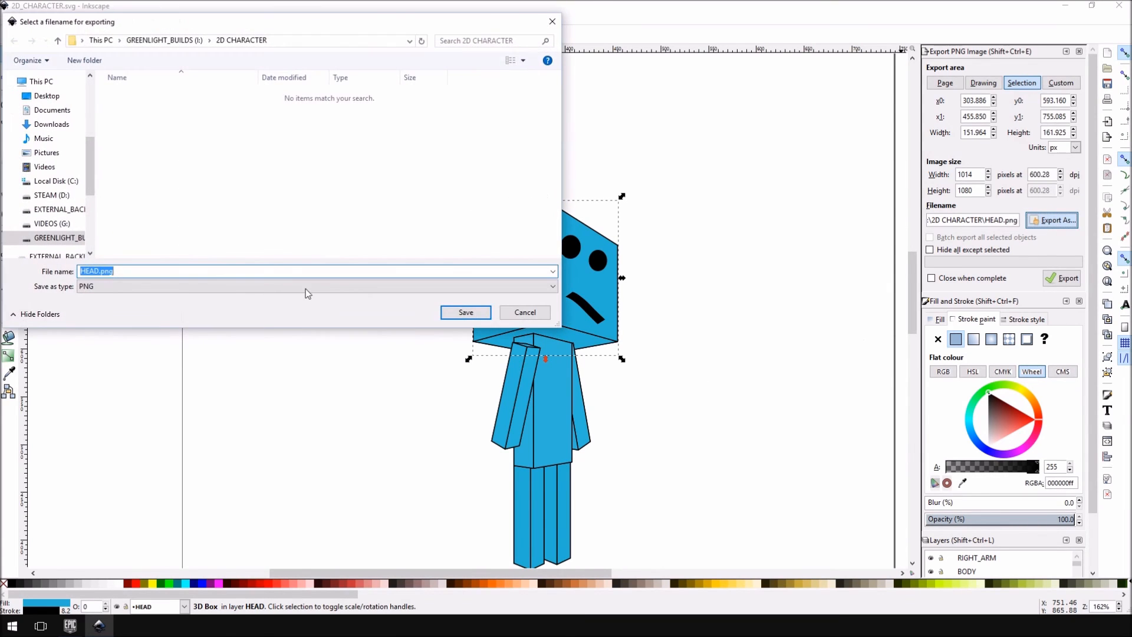
pyautogui.click(466, 312)
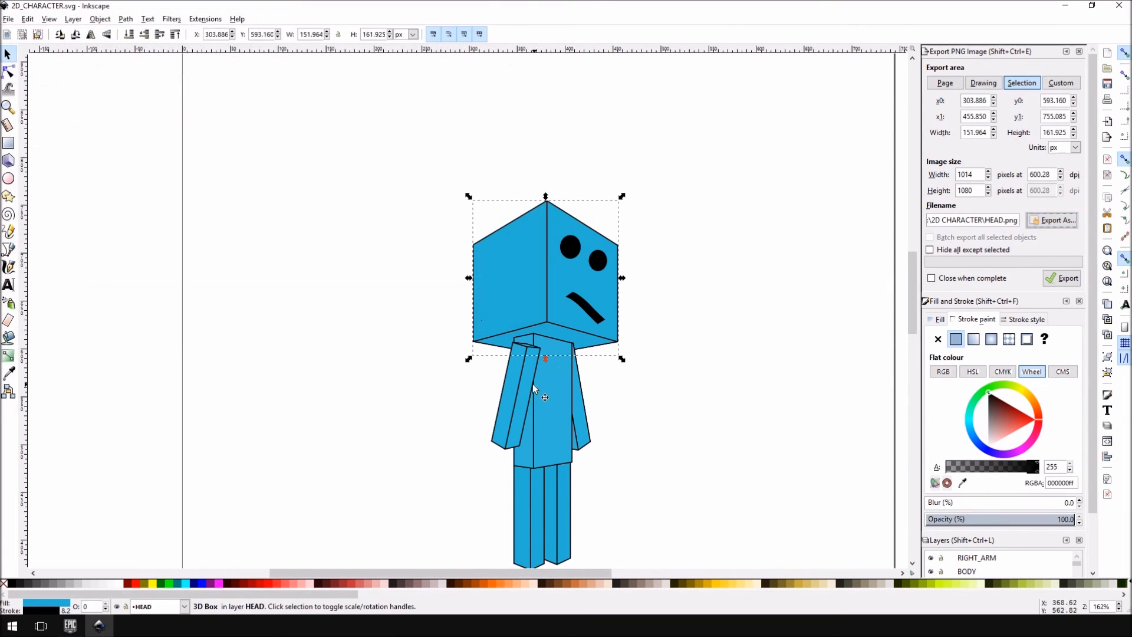
# Select the right arm's box and export it as RIGHT_ARM.PNG to the 2D CHARACTER folder
pyautogui.click(526, 387)
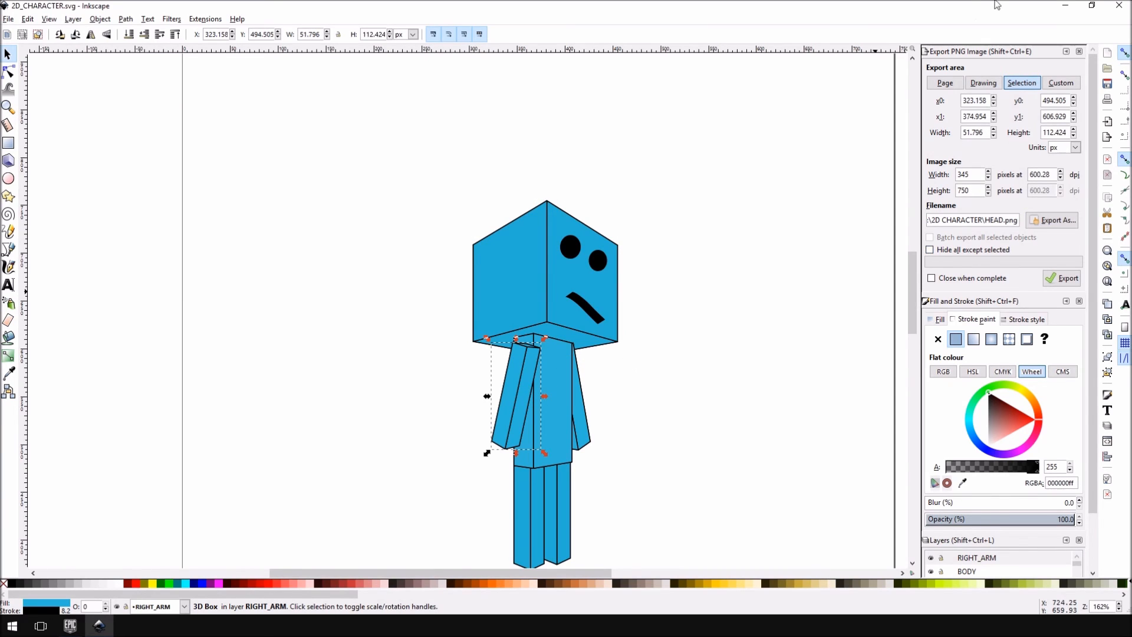
pyautogui.scroll(-2, 964, 345)
pyautogui.scroll(-1, 964, 345)
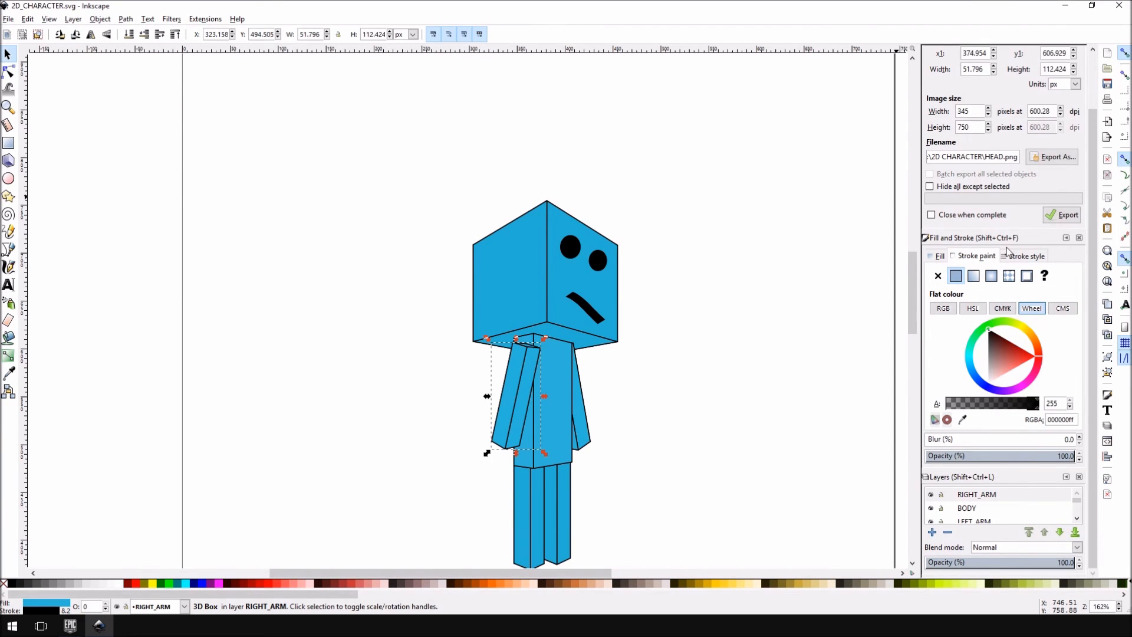
pyautogui.moveTo(991, 157); pyautogui.dragTo(1019, 157)
pyautogui.press('BackSpace')
pyautogui.write('right')
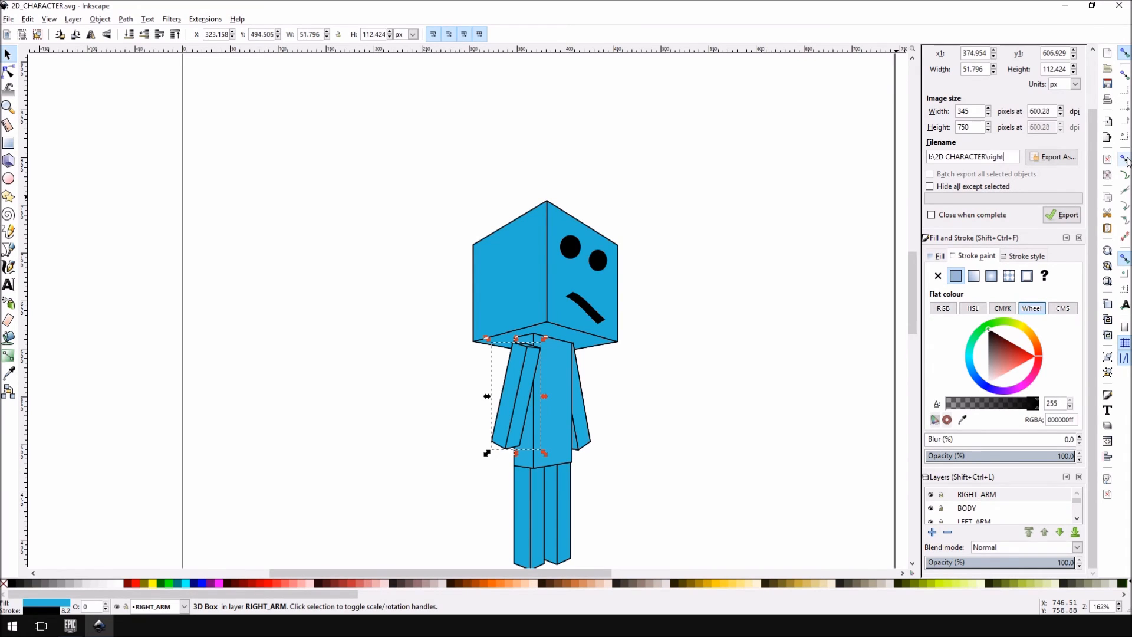
pyautogui.press('BackSpace')
pyautogui.press('BackSpace')
pyautogui.press('BackSpace')
pyautogui.press('BackSpace')
pyautogui.write('RIGHT_ARM.PNG')
pyautogui.press('Return')
# Check the 2D CHARACTER folder for the exported images without choosing another file name
pyautogui.click(1049, 158)
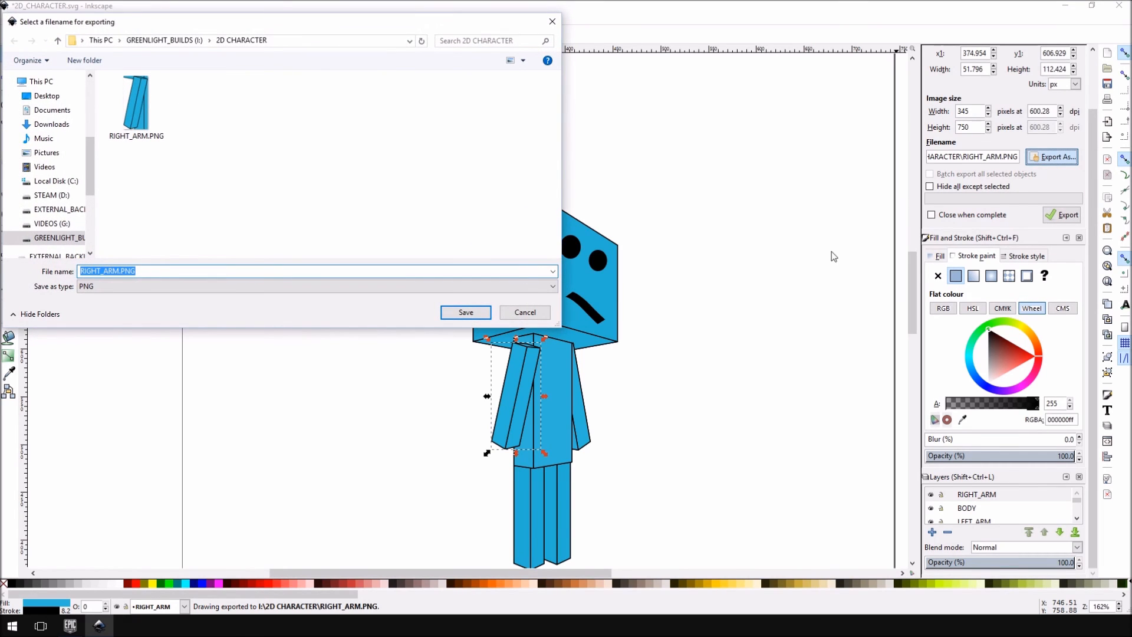
pyautogui.click(524, 313)
pyautogui.scroll(2, 944, 242)
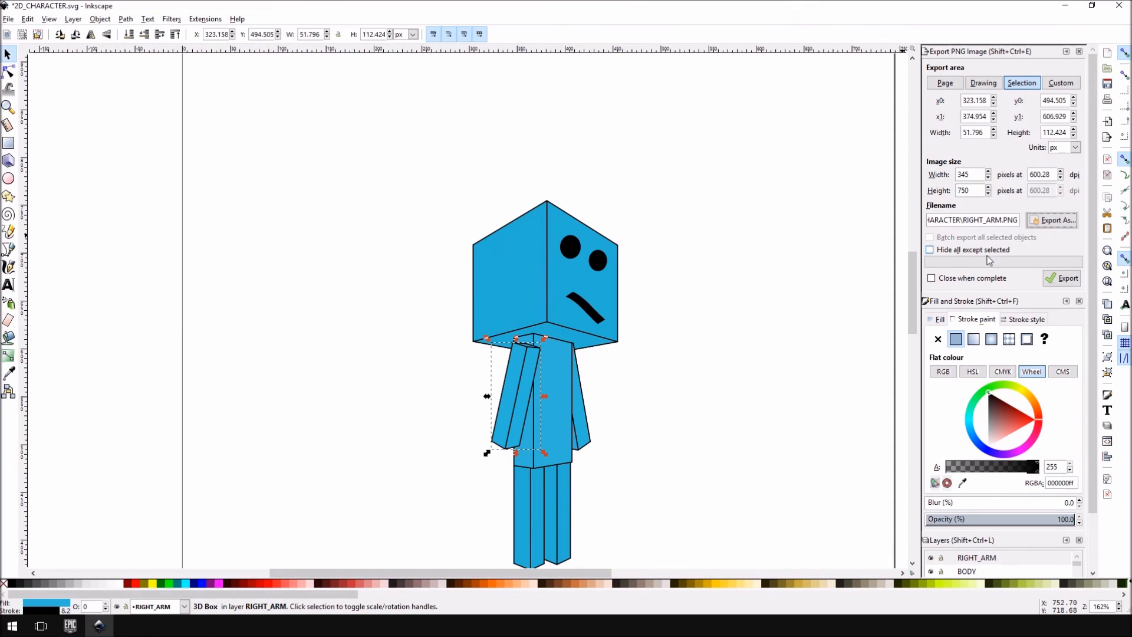
# Export the selected right arm again as RIGHT_ARM.PNG with everything except the selection hidden, replacing the existing file
pyautogui.click(944, 255)
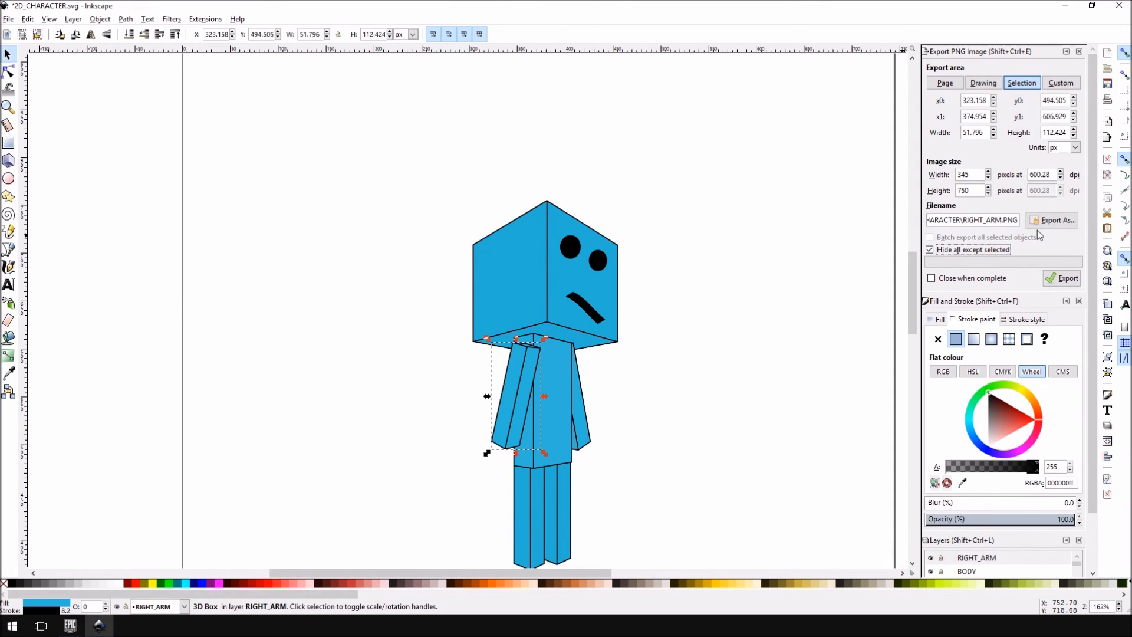
pyautogui.click(1074, 287)
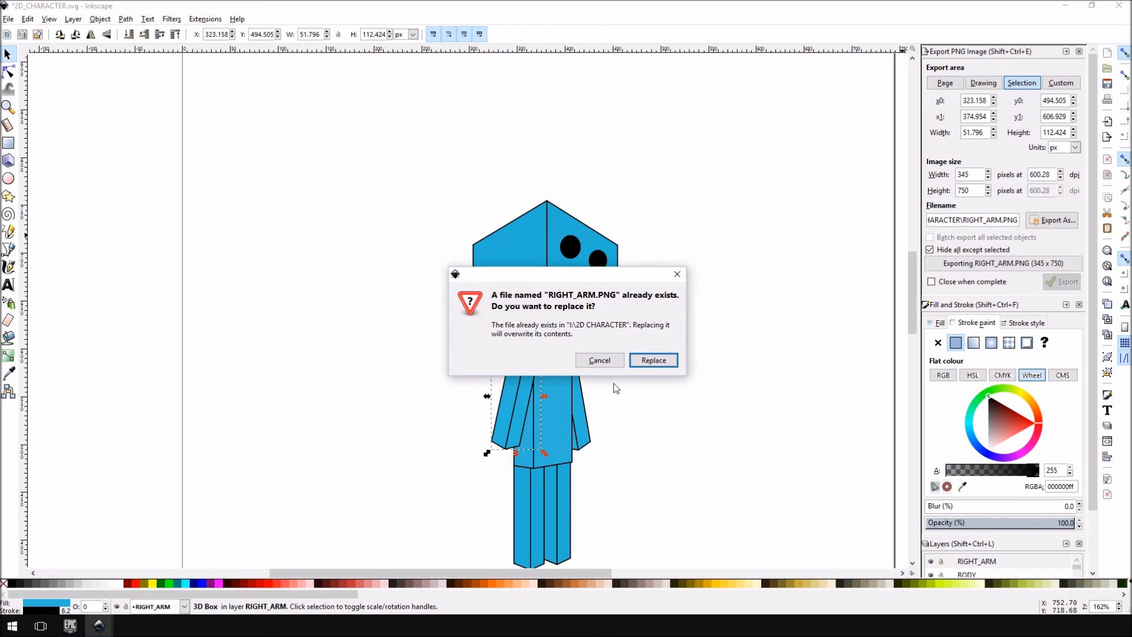
pyautogui.click(672, 361)
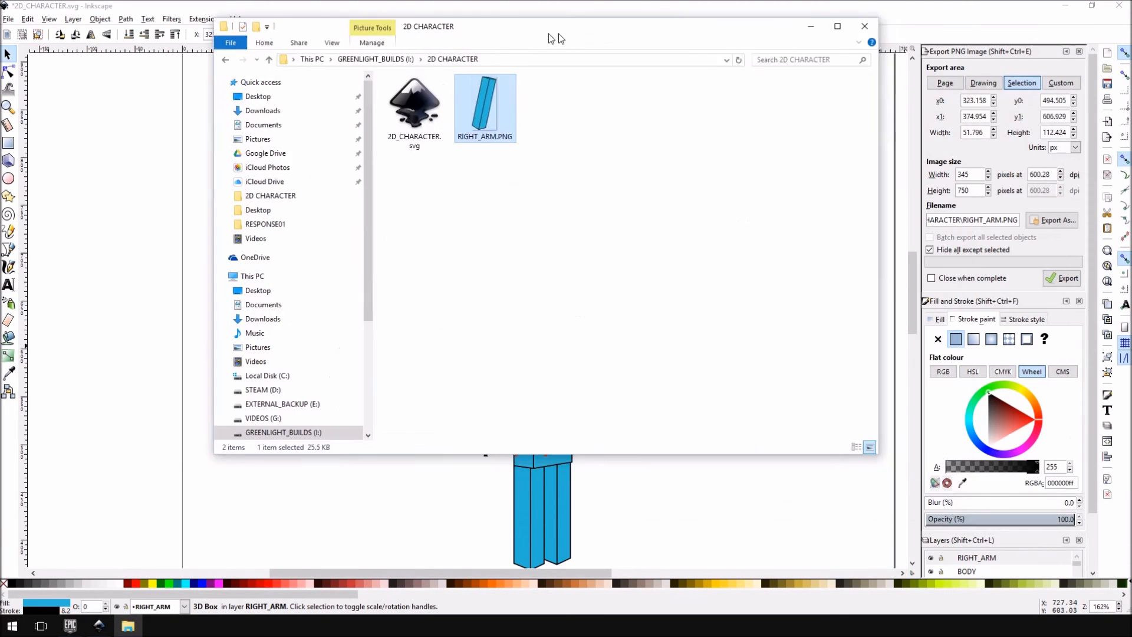
# View the exported RIGHT_ARM.PNG from the 2D CHARACTER folder in Photos and close it
pyautogui.moveTo(551, 36); pyautogui.dragTo(409, 87)
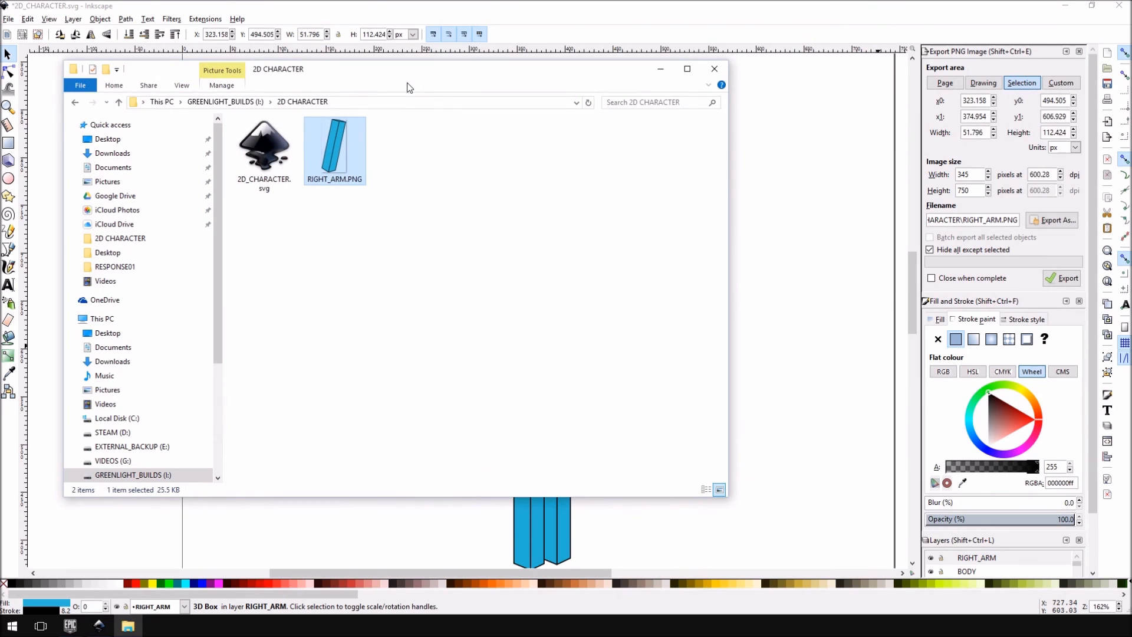
pyautogui.doubleClick(344, 160)
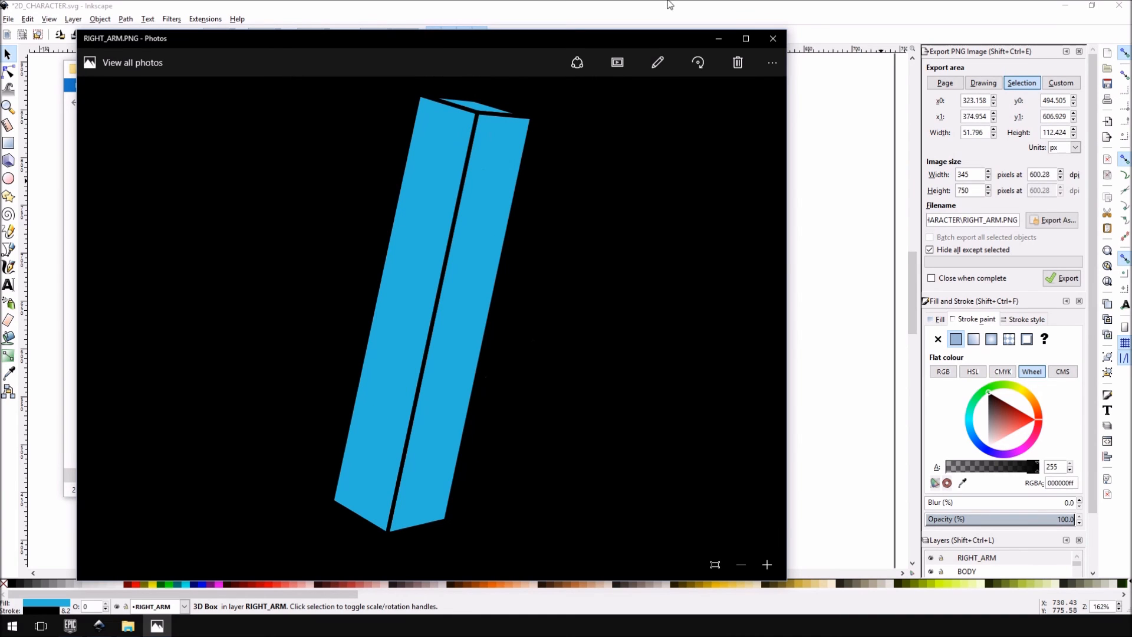
pyautogui.click(774, 38)
# Reposition the 2D CHARACTER folder window, open the exported FACE.PNG for viewing, and close it
pyautogui.moveTo(370, 81)
pyautogui.mouseDown()
pyautogui.moveTo(500, 86)
pyautogui.moveTo(397, 100)
pyautogui.moveTo(378, 91)
pyautogui.mouseUp()
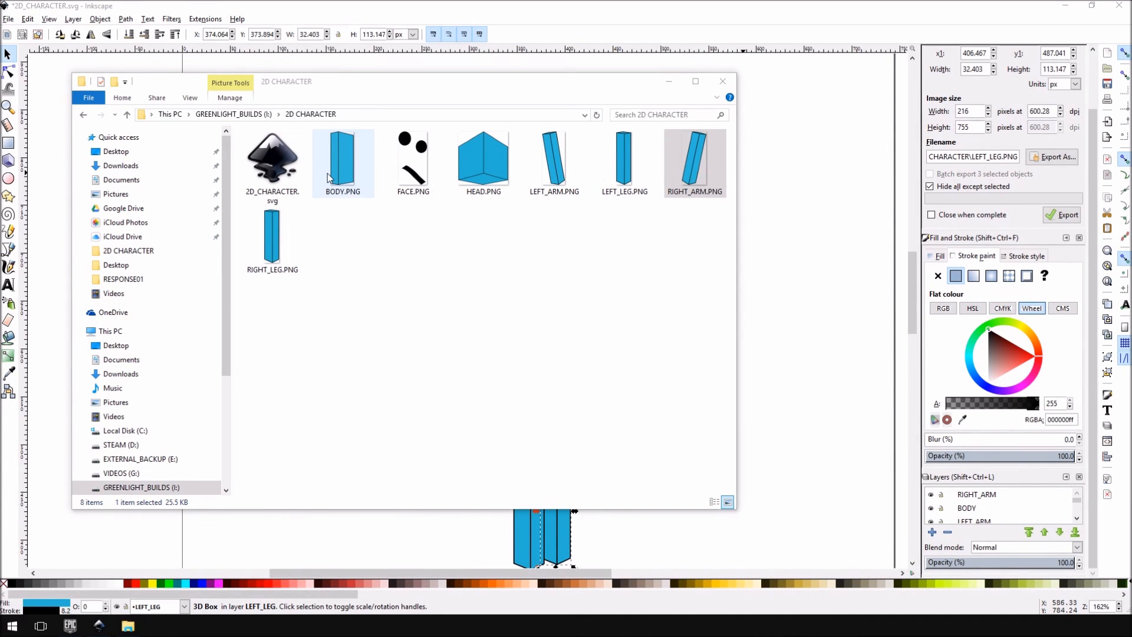
pyautogui.doubleClick(426, 161)
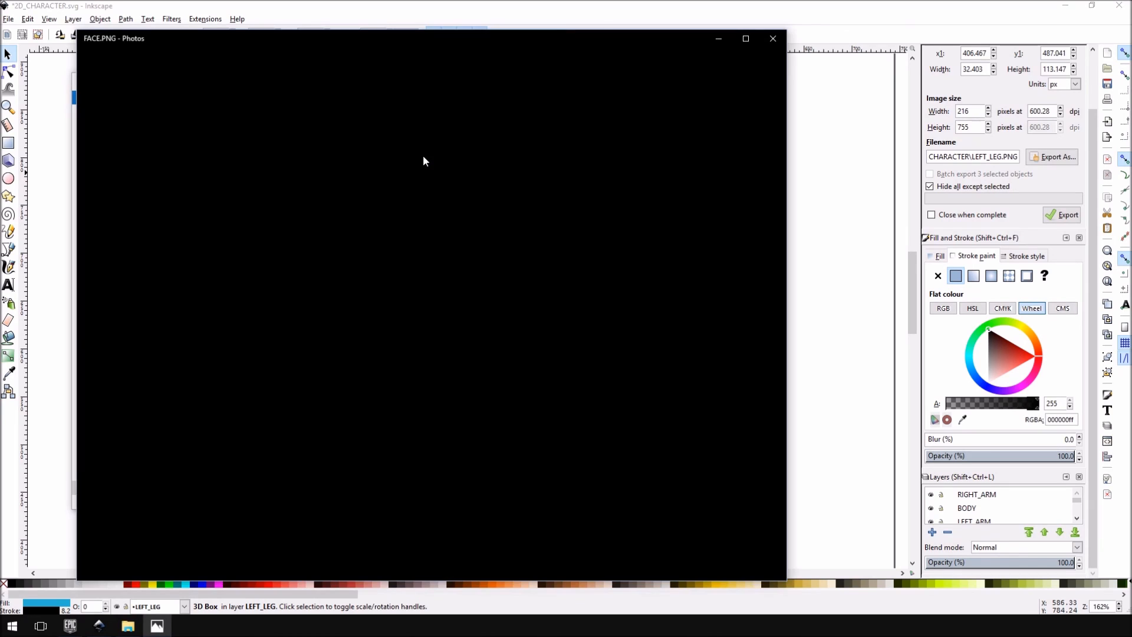
pyautogui.click(772, 38)
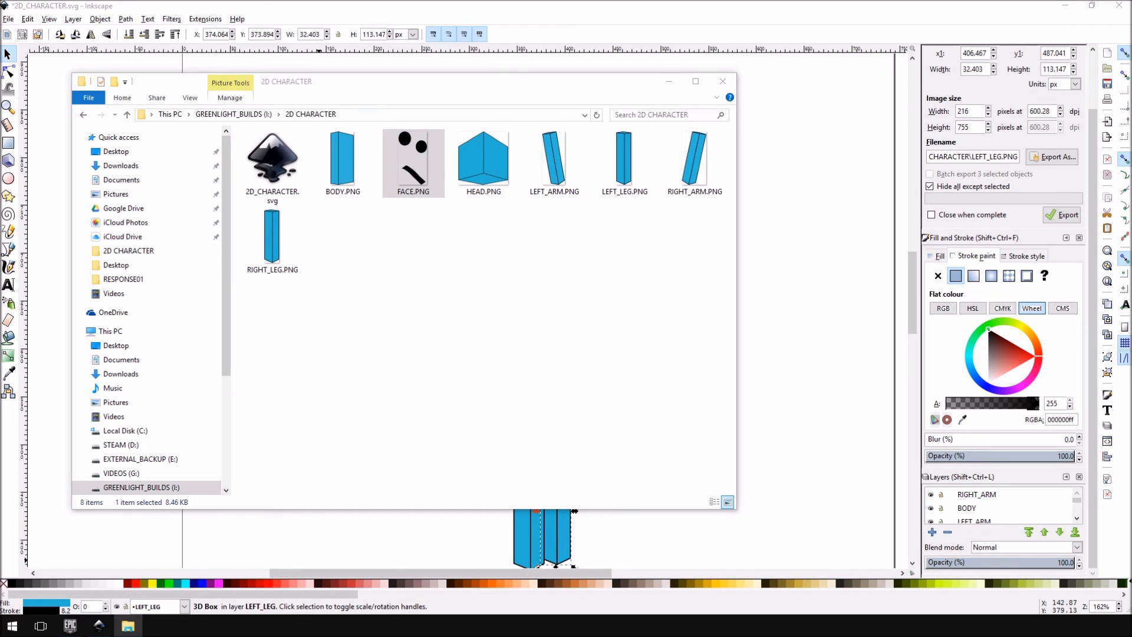
# Bring in the folder window for LUDUM_DARE's Pieces and maximize it to examine the example character parts
pyautogui.moveTo(1131, 53); pyautogui.dragTo(389, 70)
pyautogui.doubleClick(499, 68)
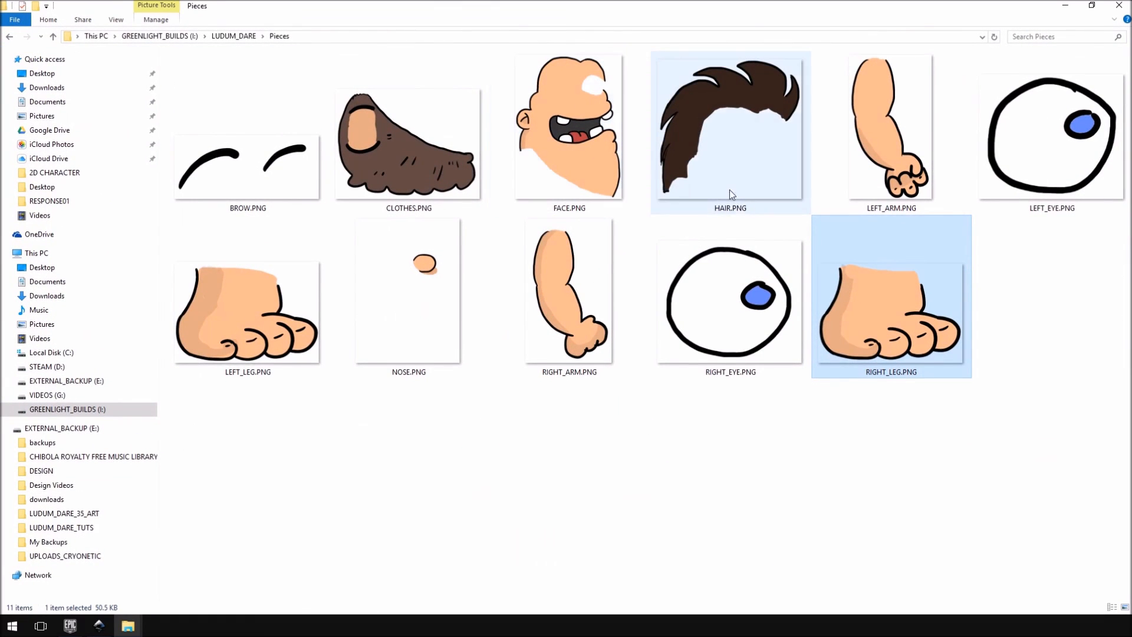